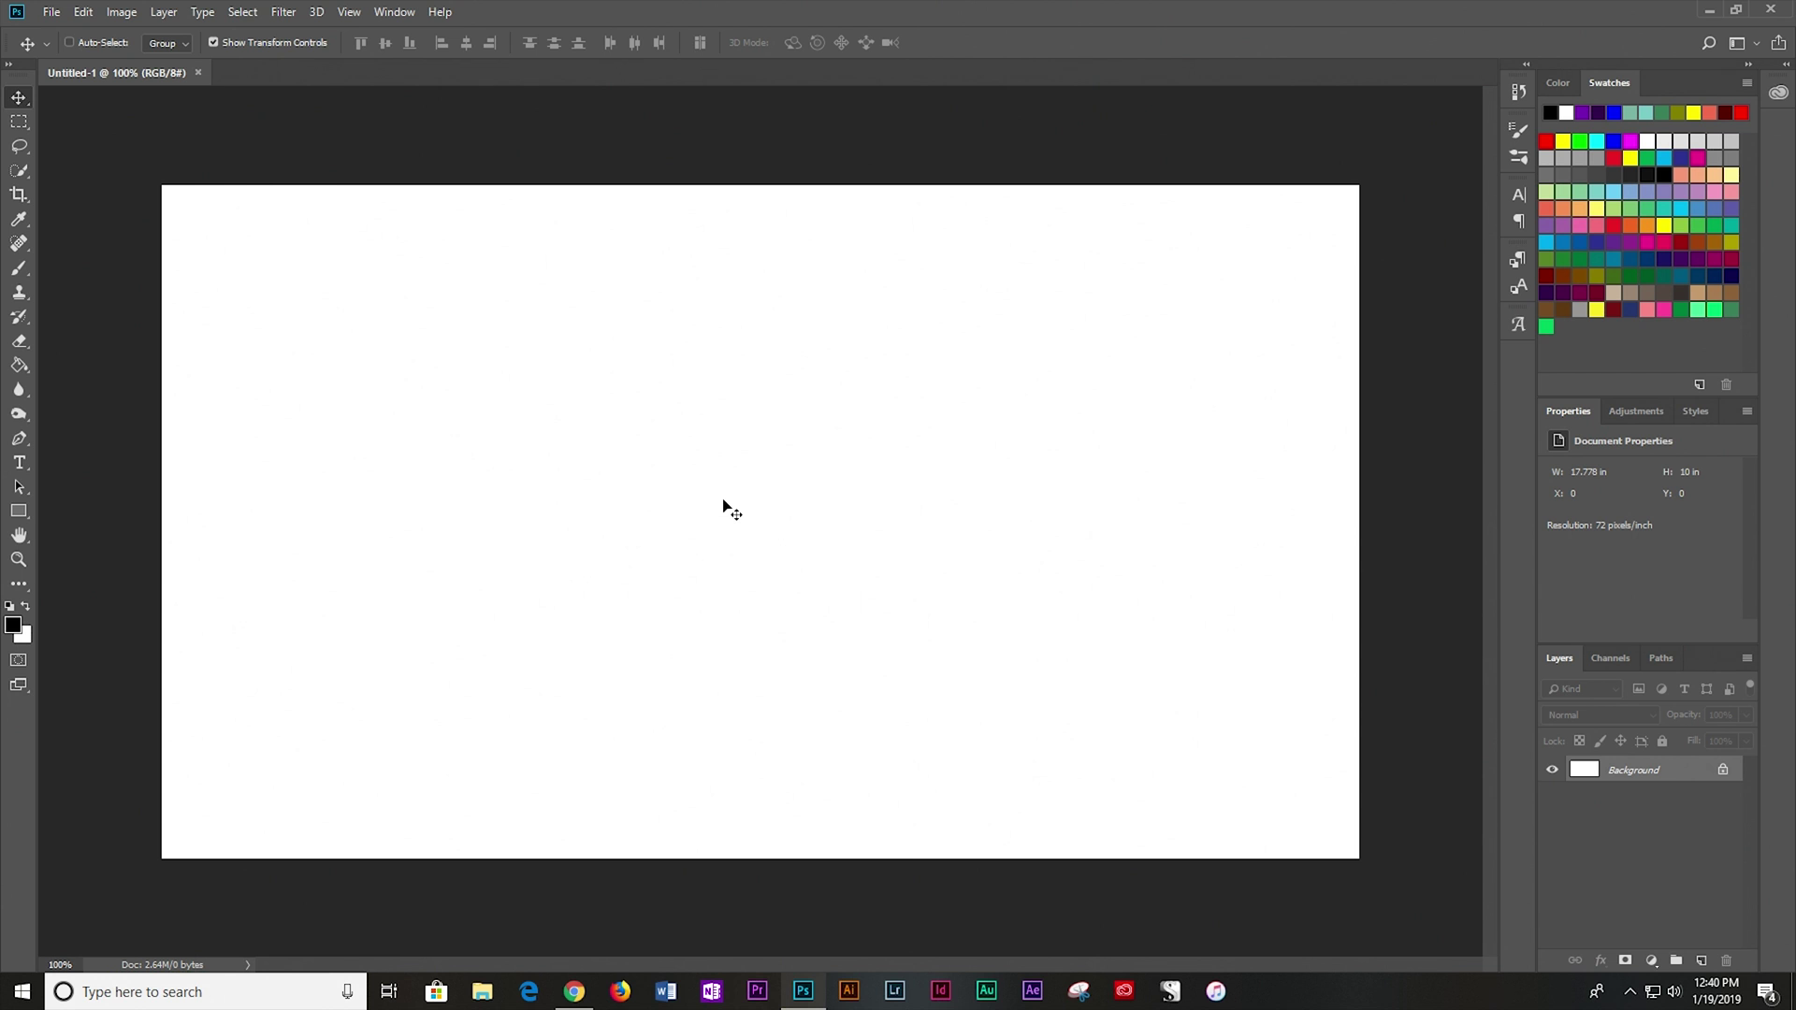
Create a new 2500 × 2500 px document and add an empty Layer 1 above the Background.
{"action": "left_click", "coordinate": [52, 12]}
{"action": "left_click", "coordinate": [66, 32]}
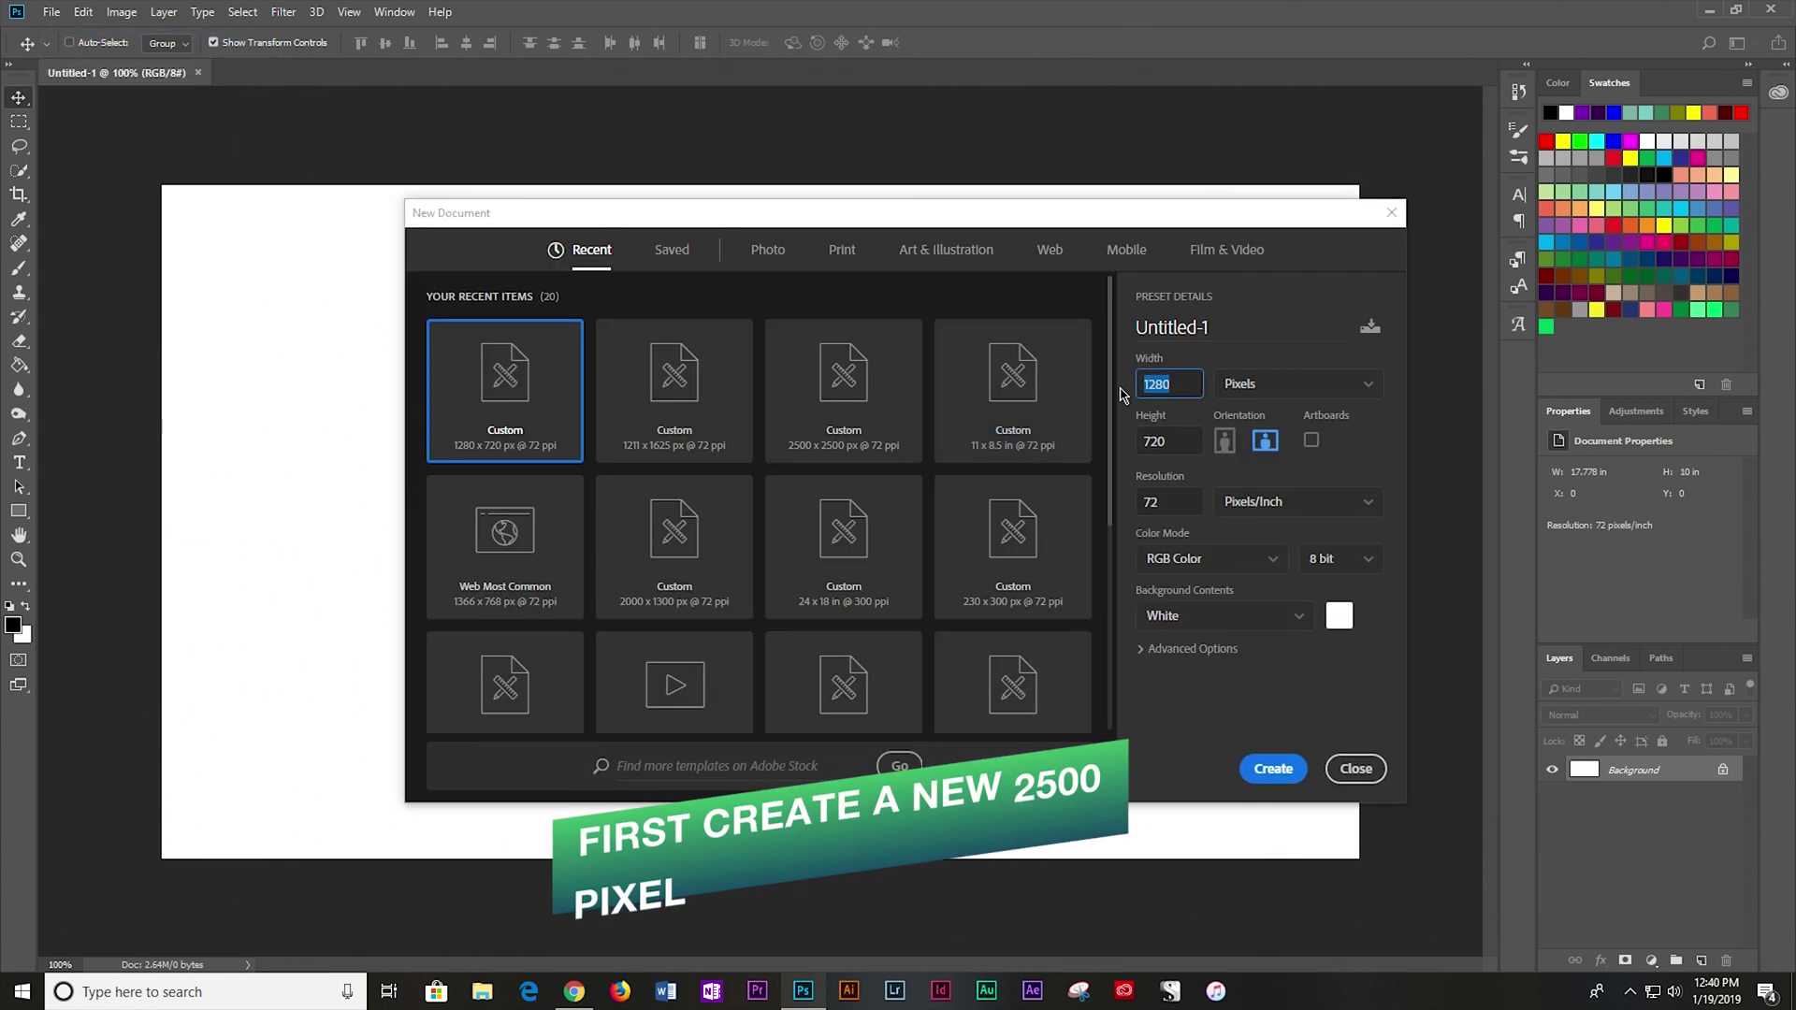
{"action": "type", "text": "2"}
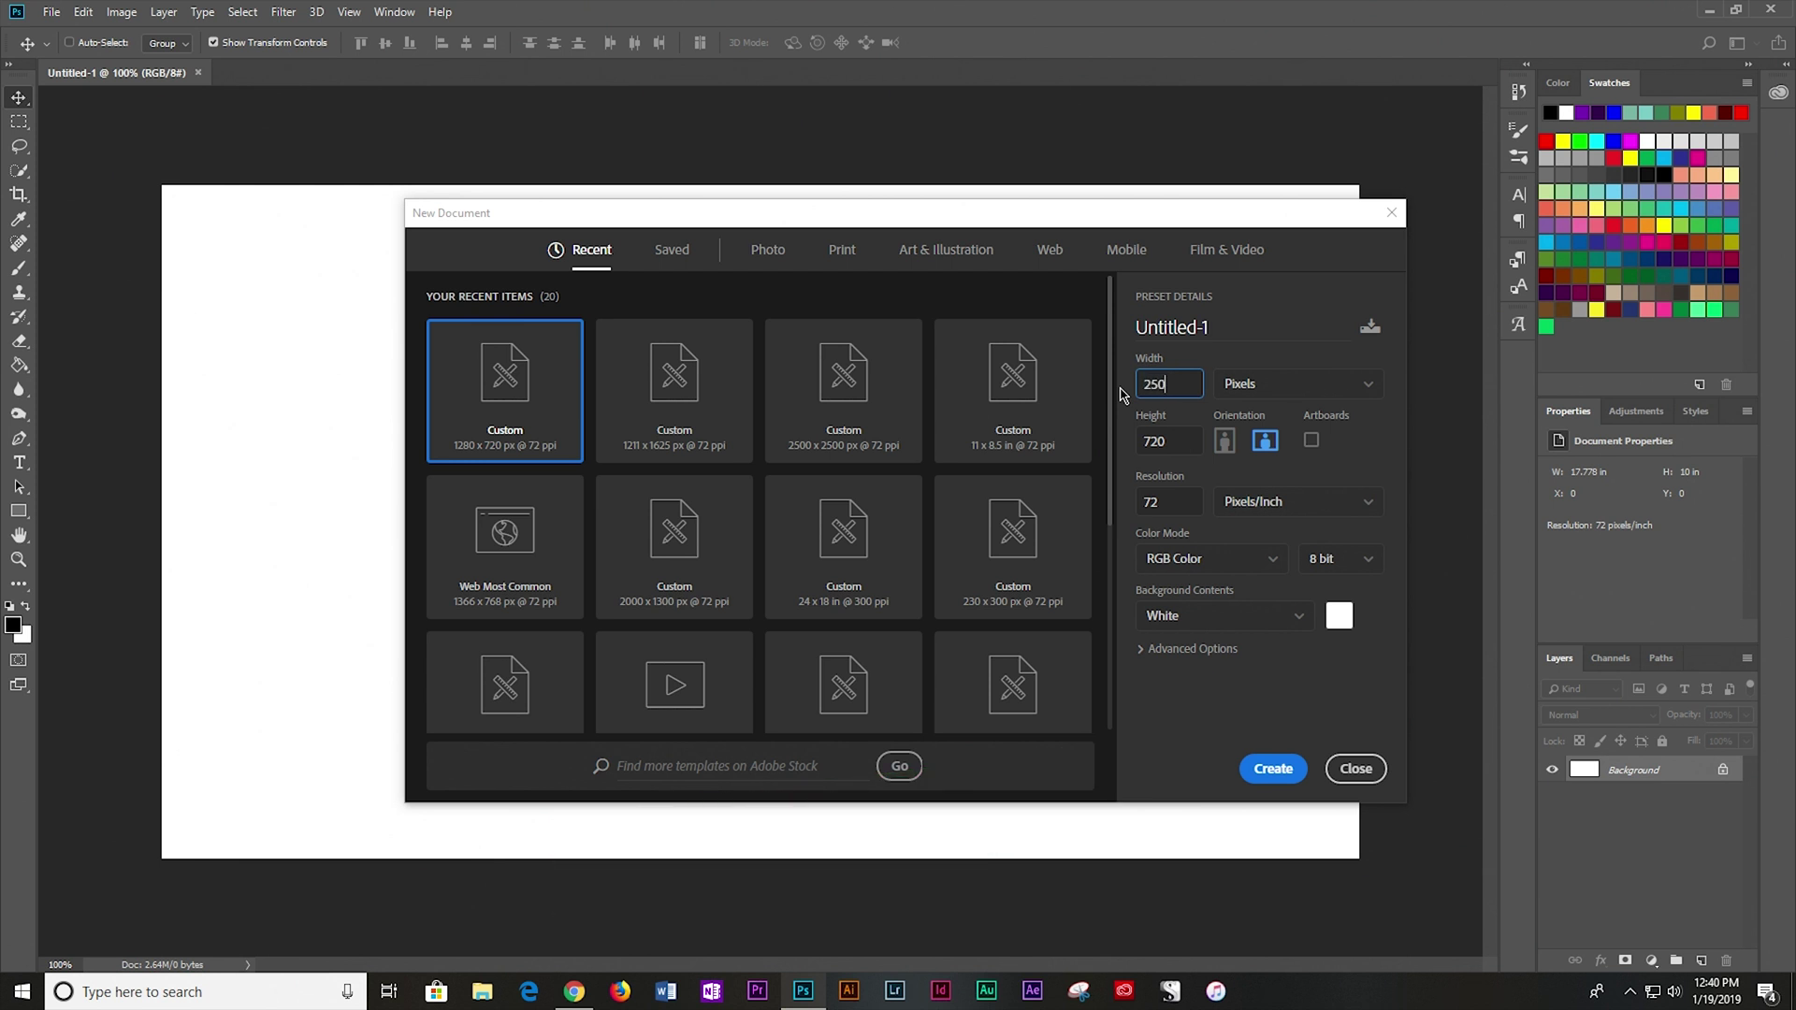
{"action": "key", "text": "Tab"}
{"action": "left_click", "coordinate": [1273, 769]}
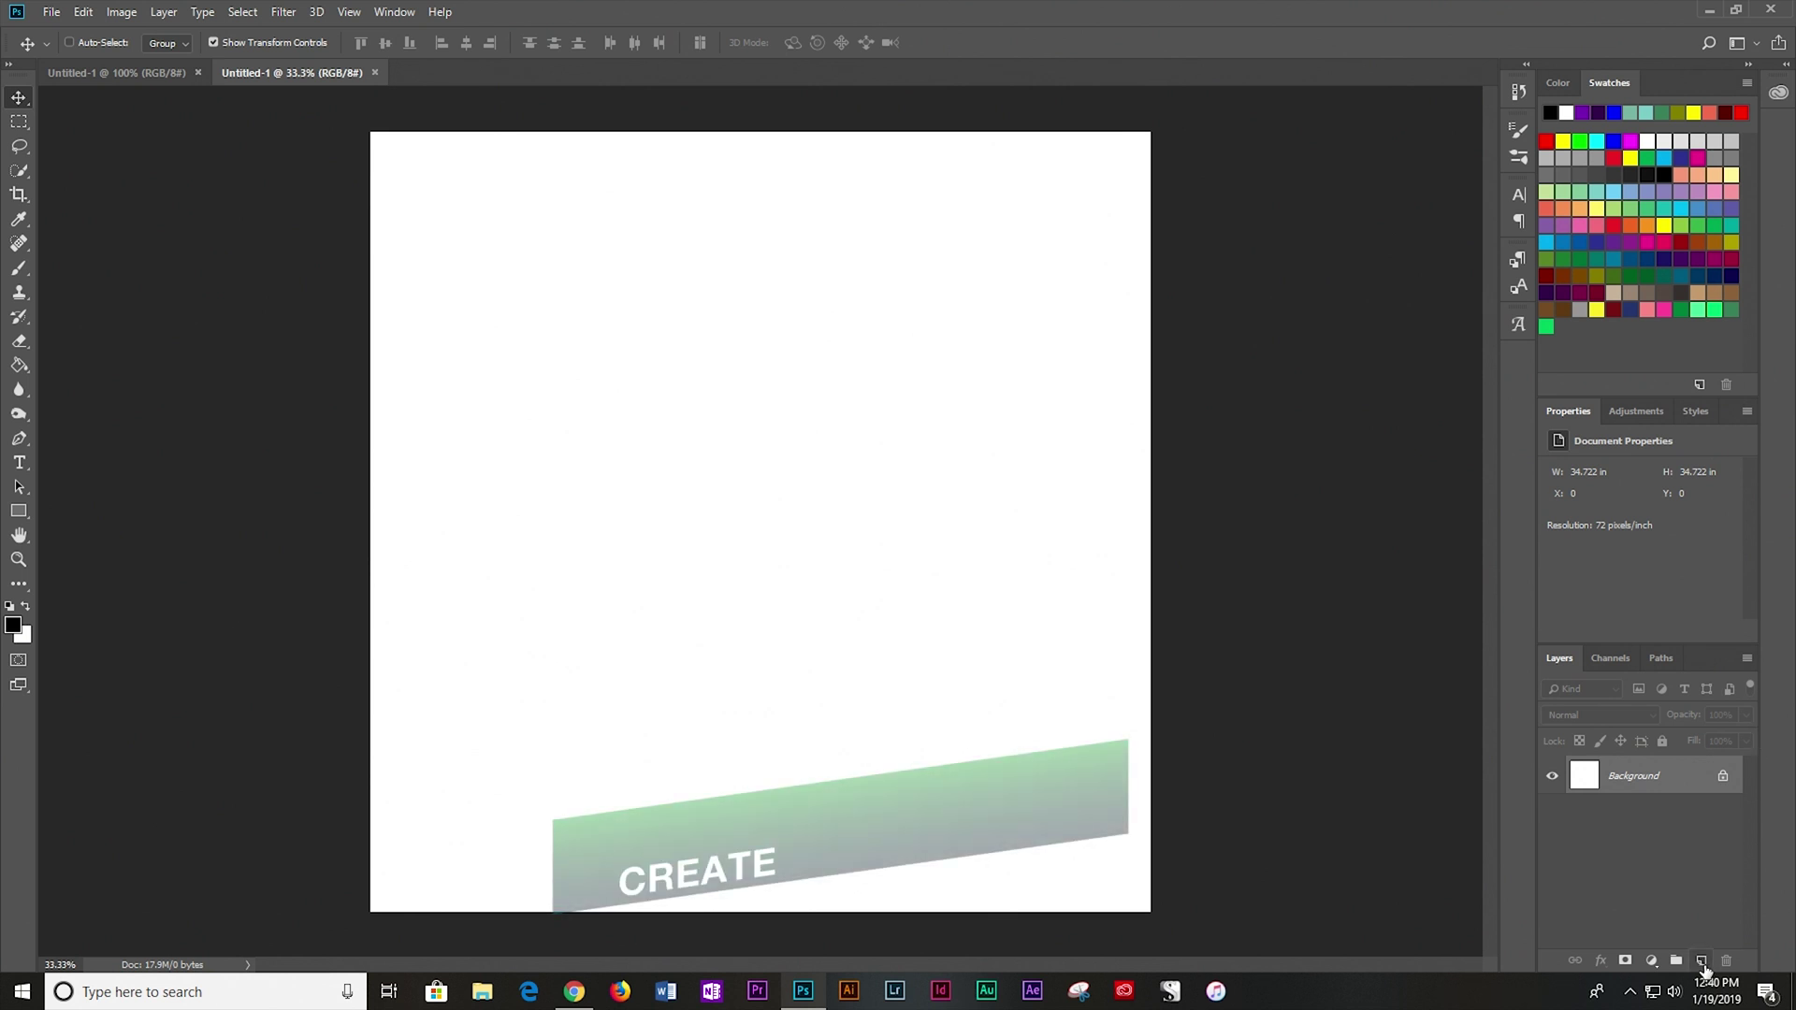
{"action": "left_click", "coordinate": [1703, 961]}
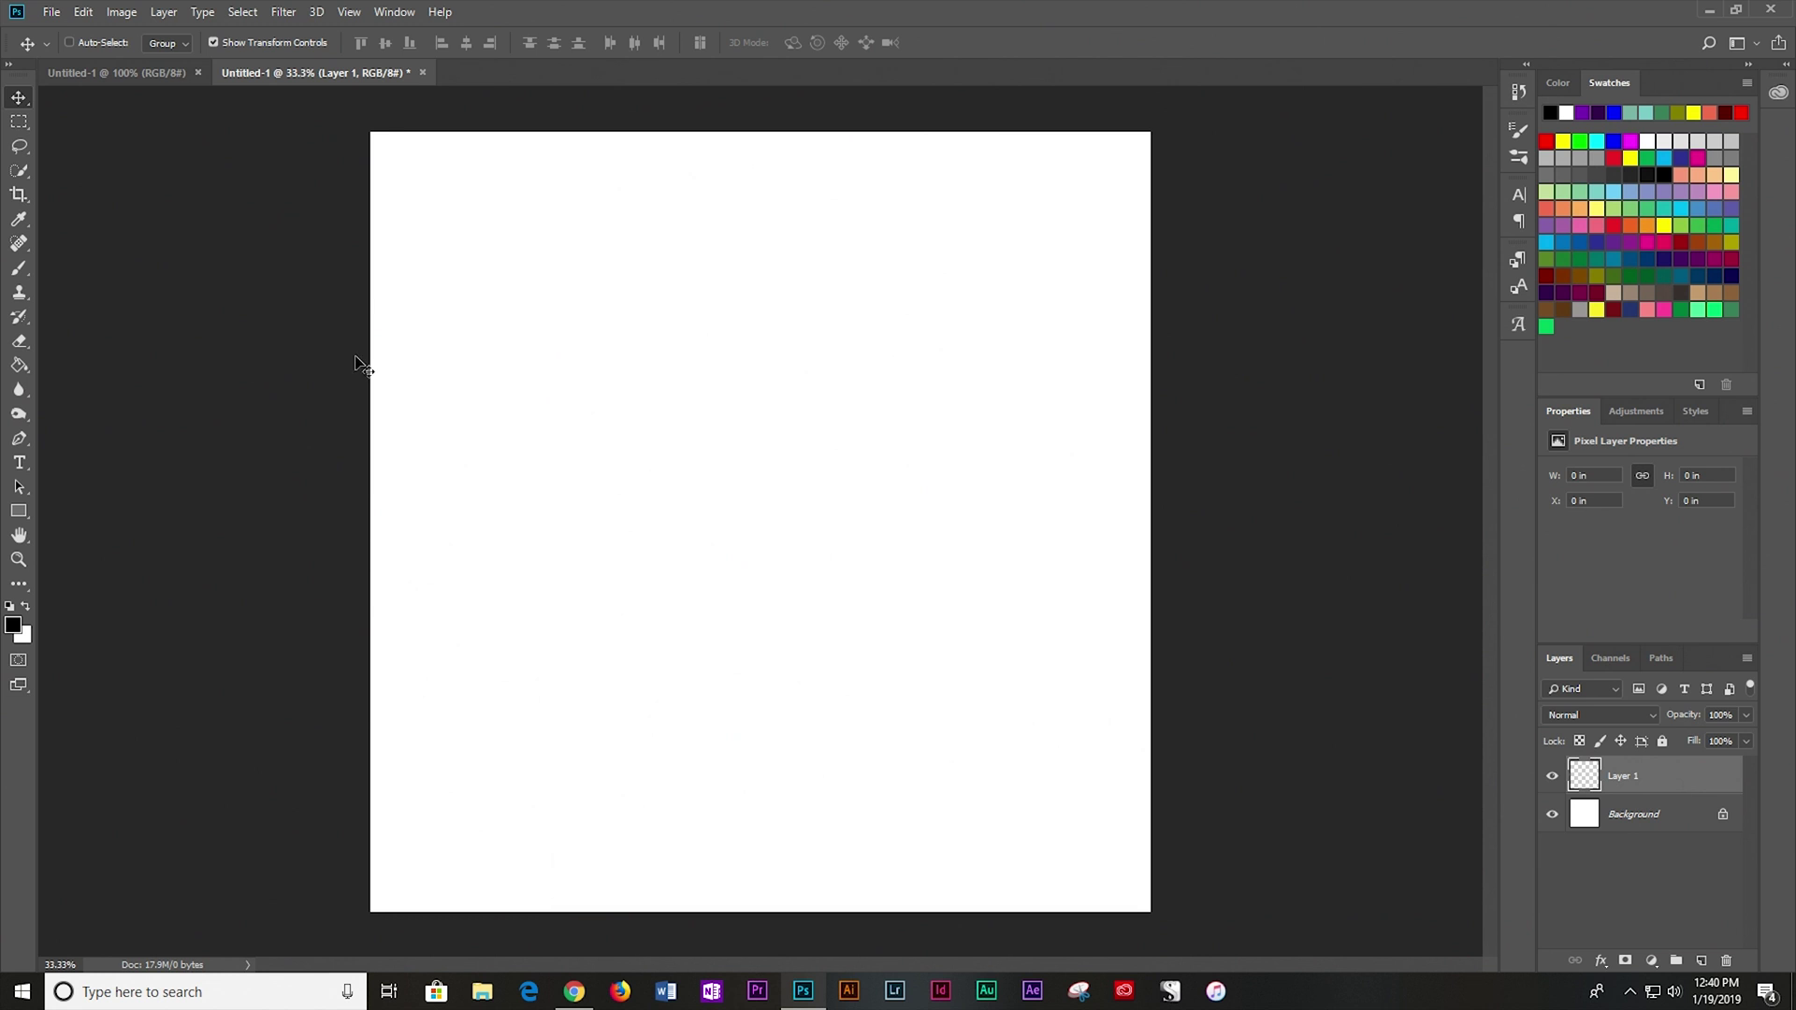
Open Filter > Render > Tree and preview the Sakura Cherry Blossom and Aspen tree types.
{"action": "left_click", "coordinate": [283, 12]}
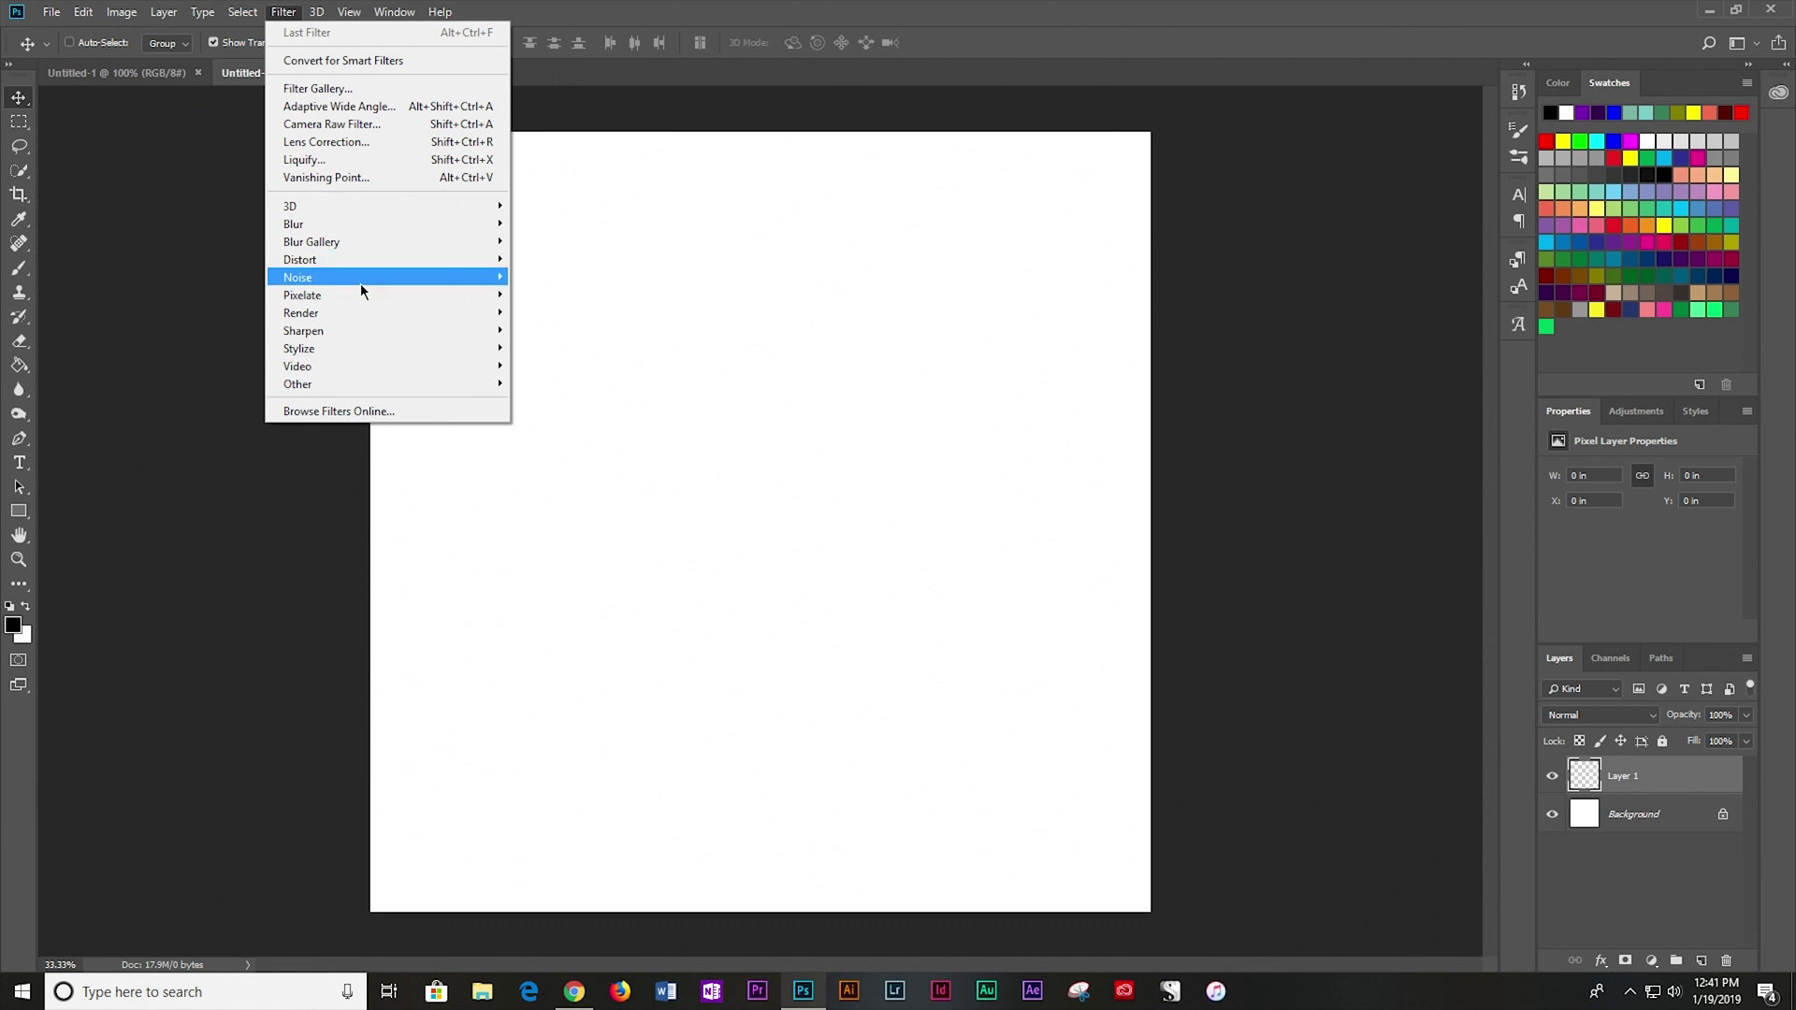
{"action": "mouse_move", "coordinate": [402, 317]}
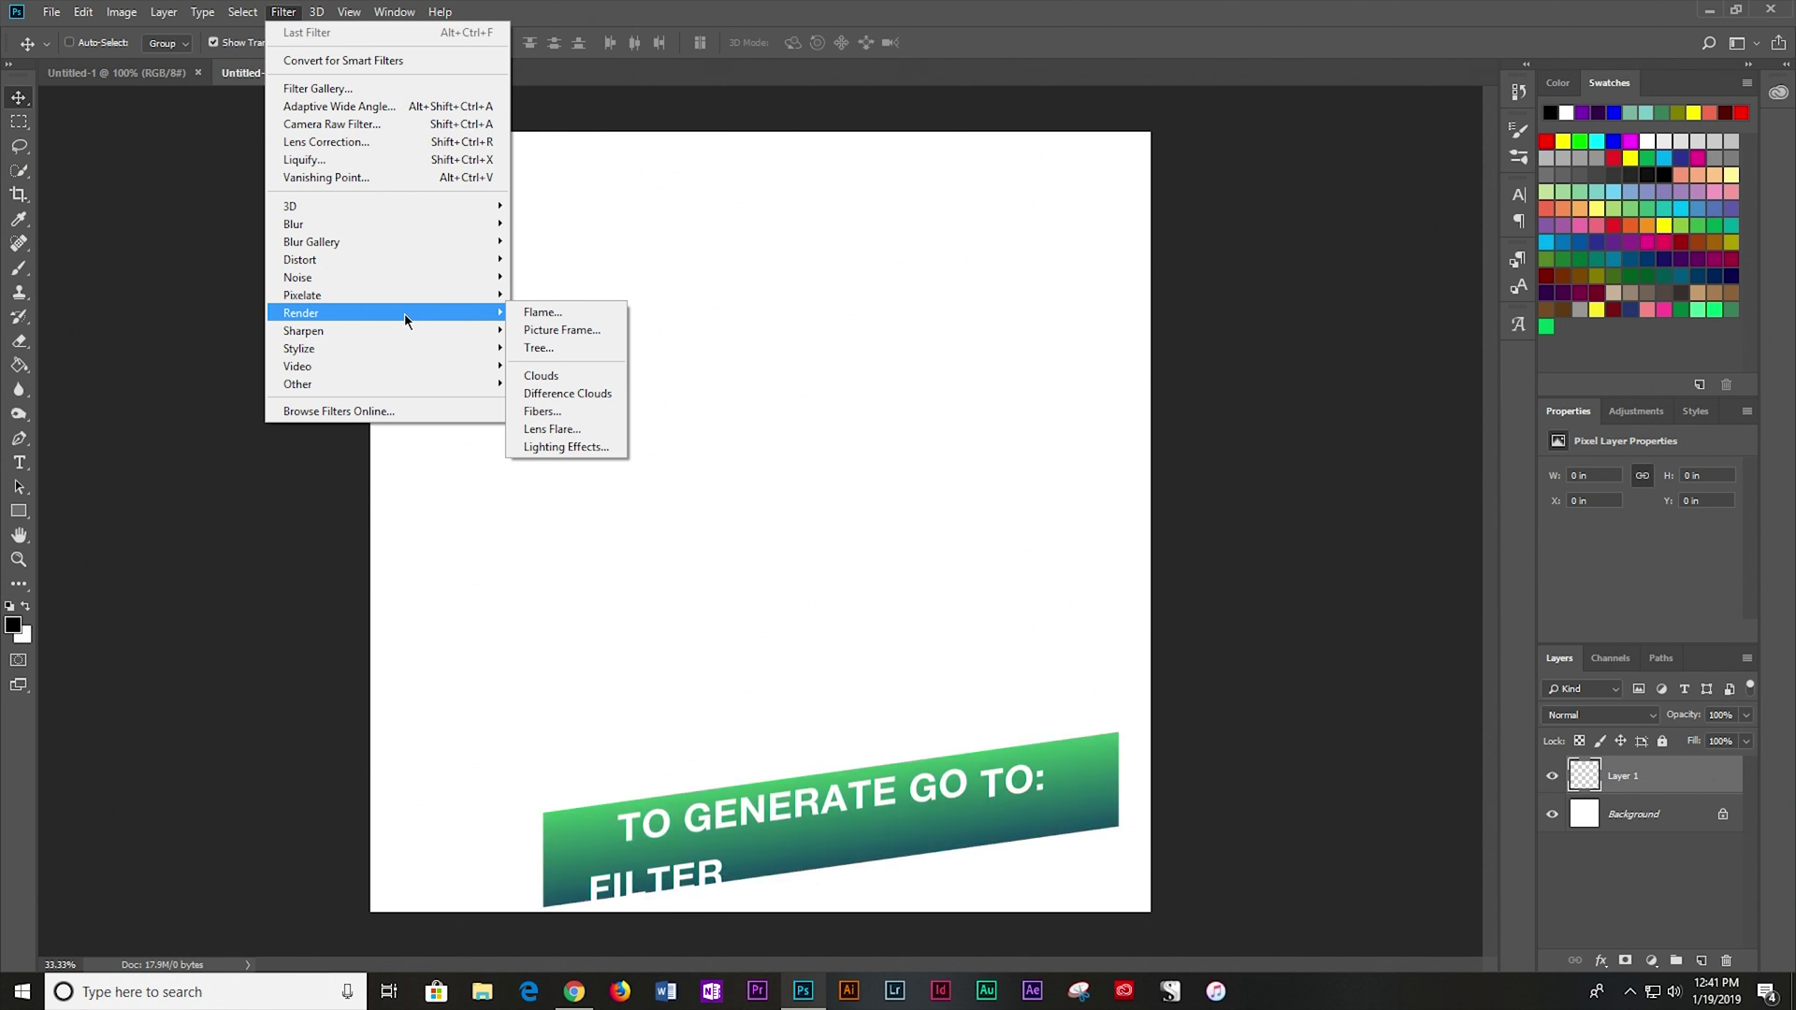
{"action": "left_click", "coordinate": [569, 350]}
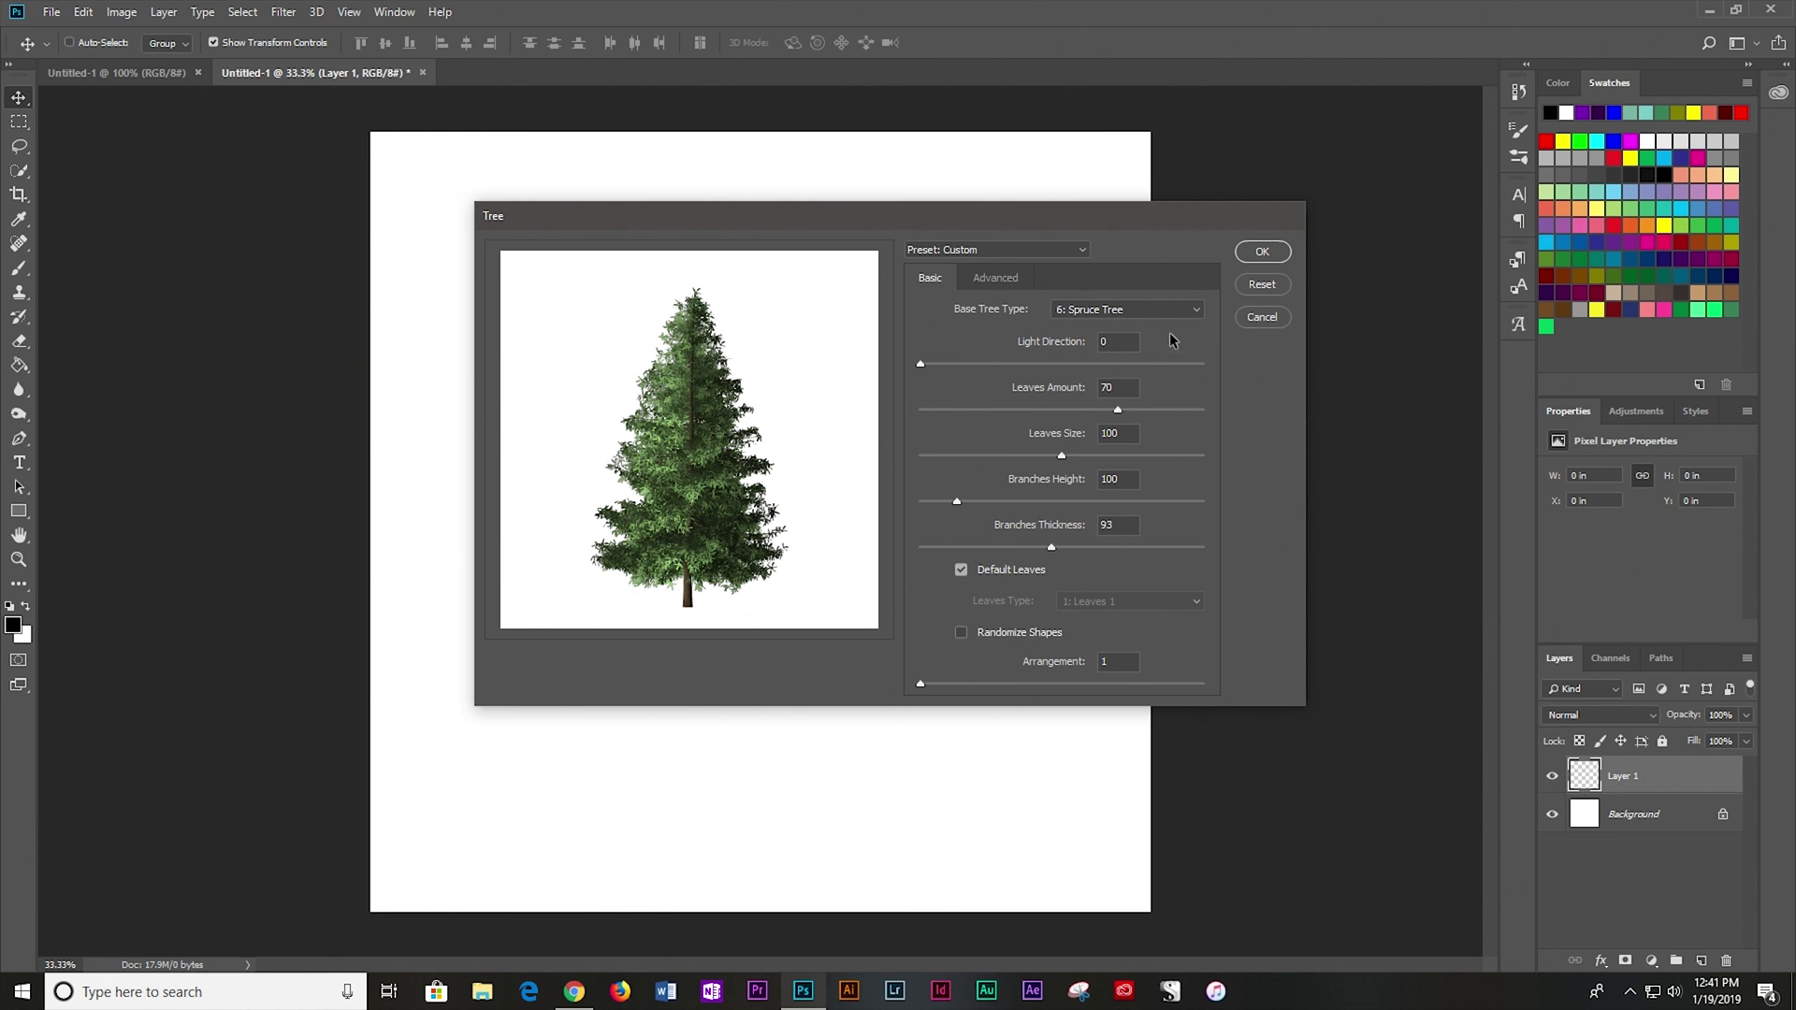
{"action": "left_click", "coordinate": [1176, 314]}
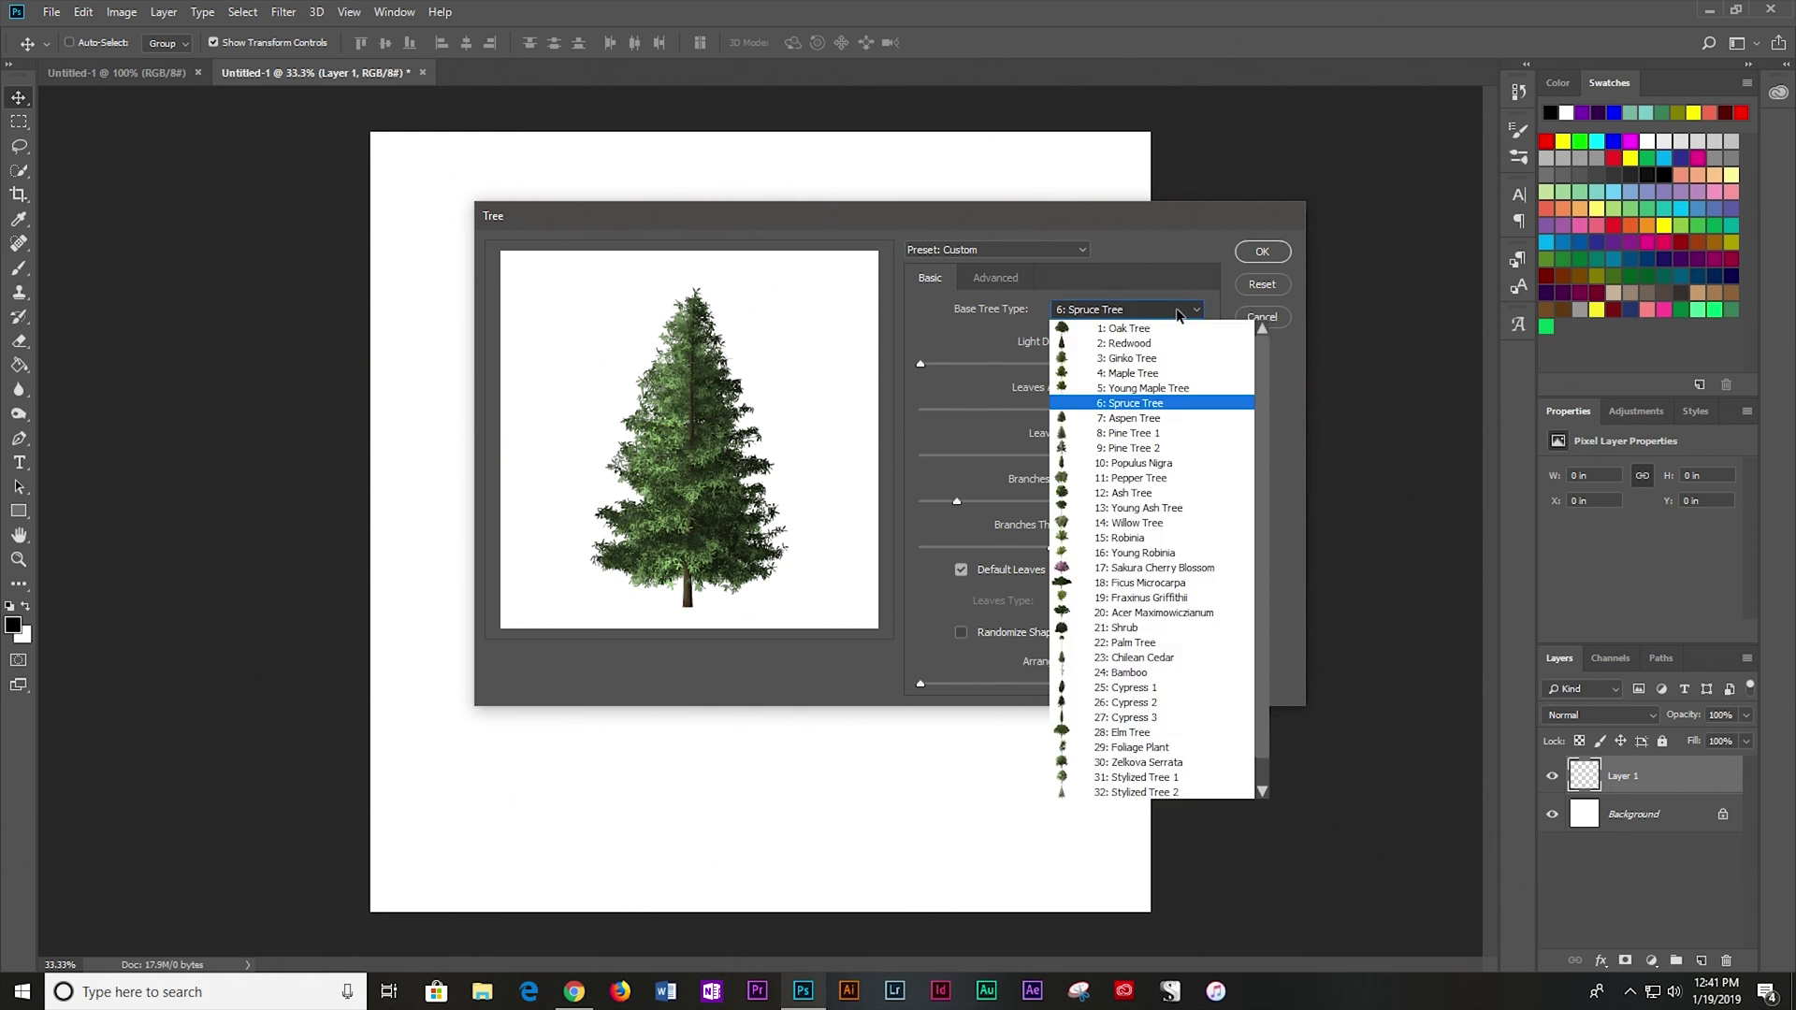
{"action": "scroll", "coordinate": [1165, 361], "scroll_direction": "down", "scroll_amount": 1}
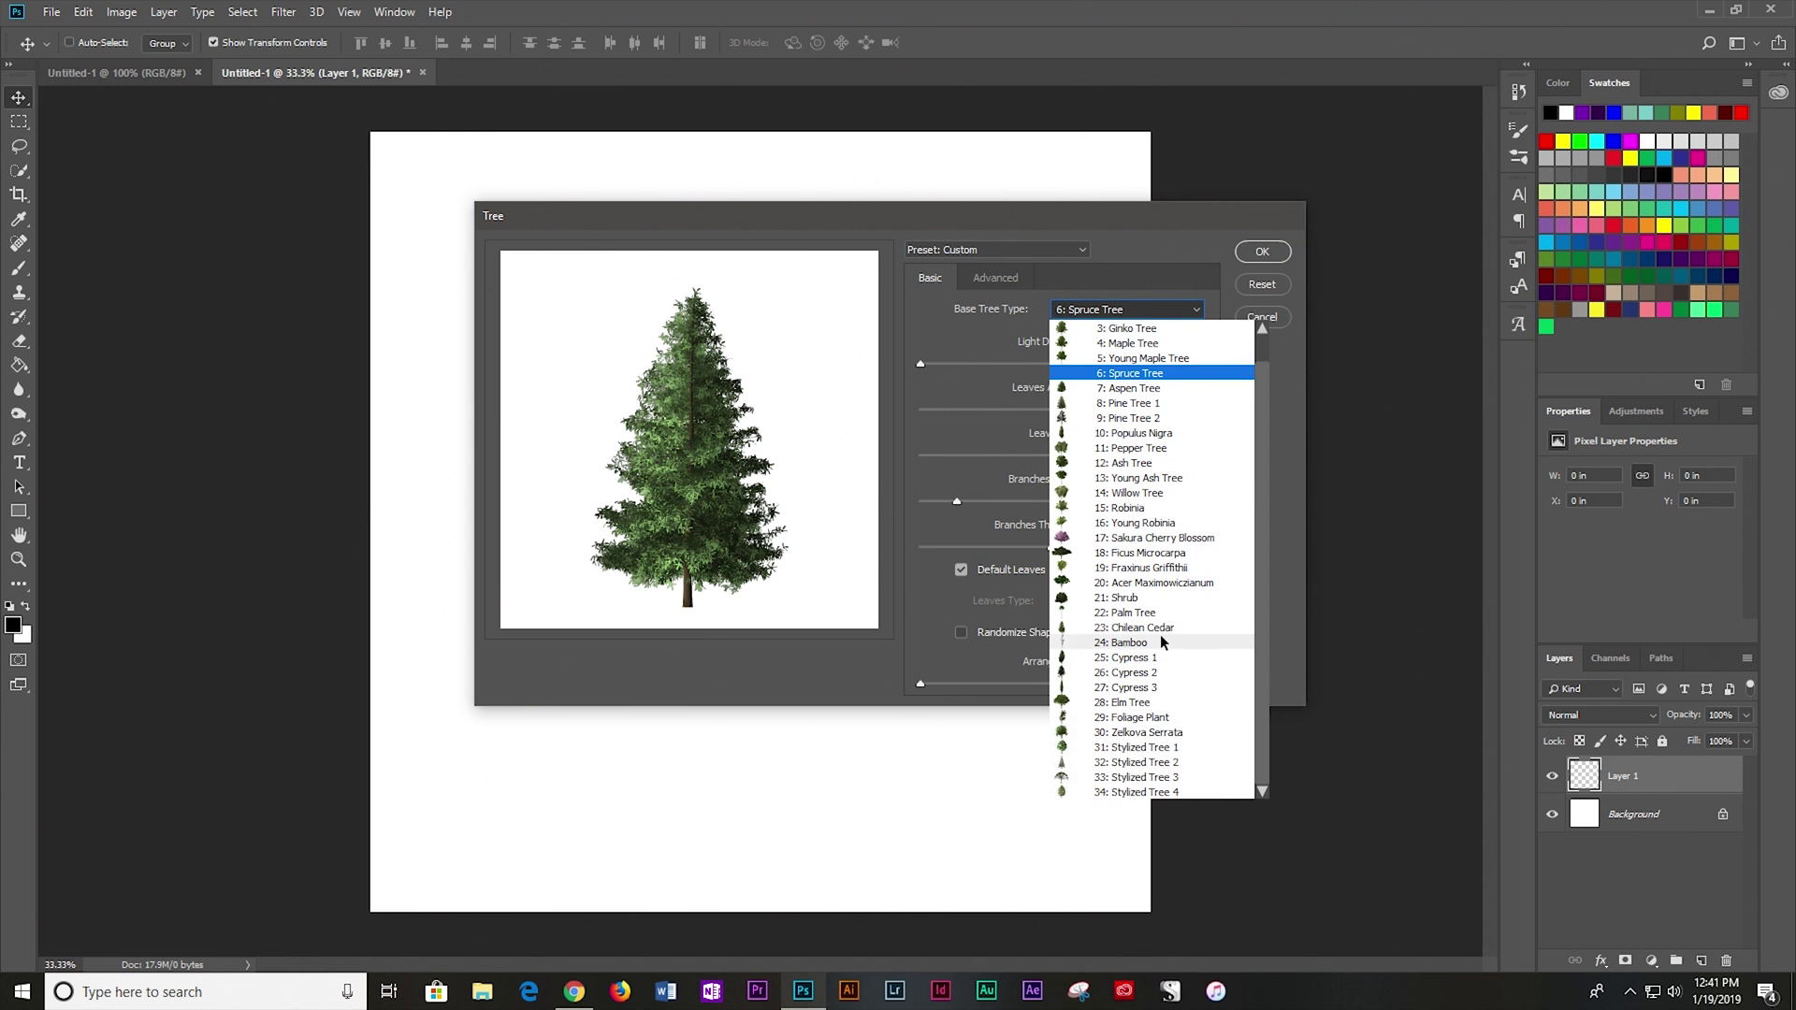
{"action": "left_click", "coordinate": [1155, 540]}
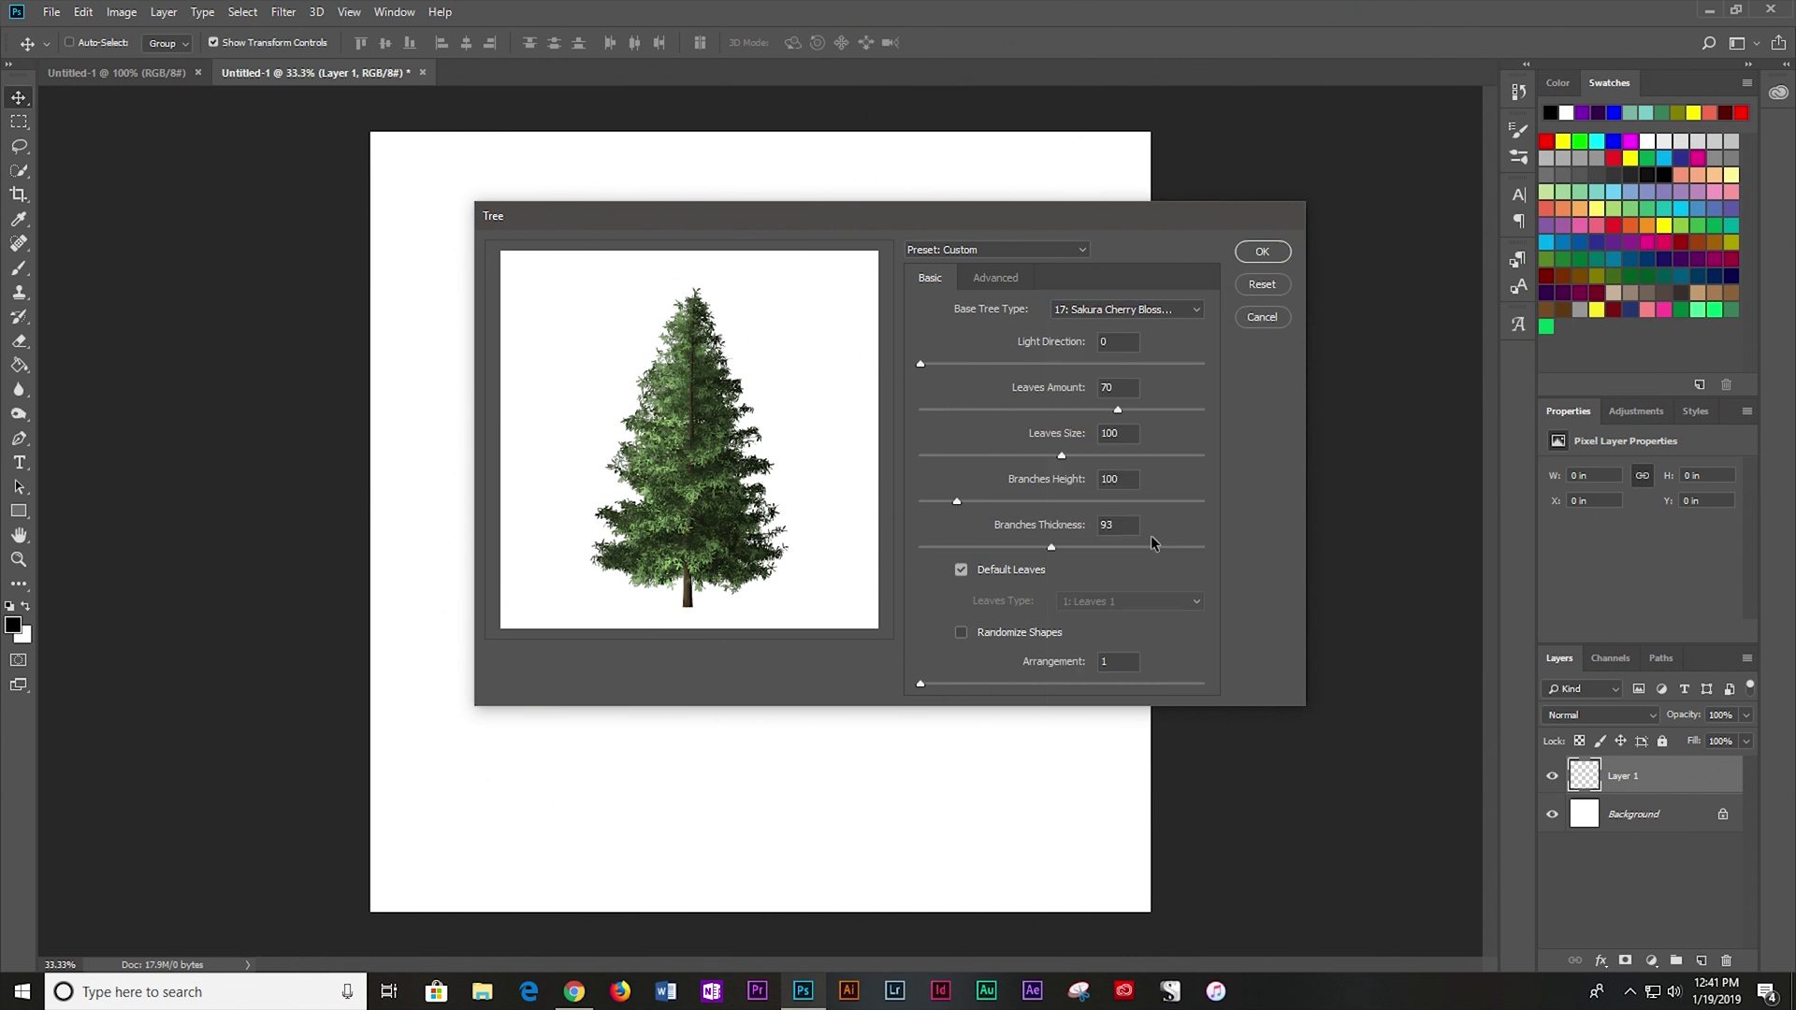
{"action": "left_click", "coordinate": [1149, 314]}
{"action": "left_click", "coordinate": [1153, 418]}
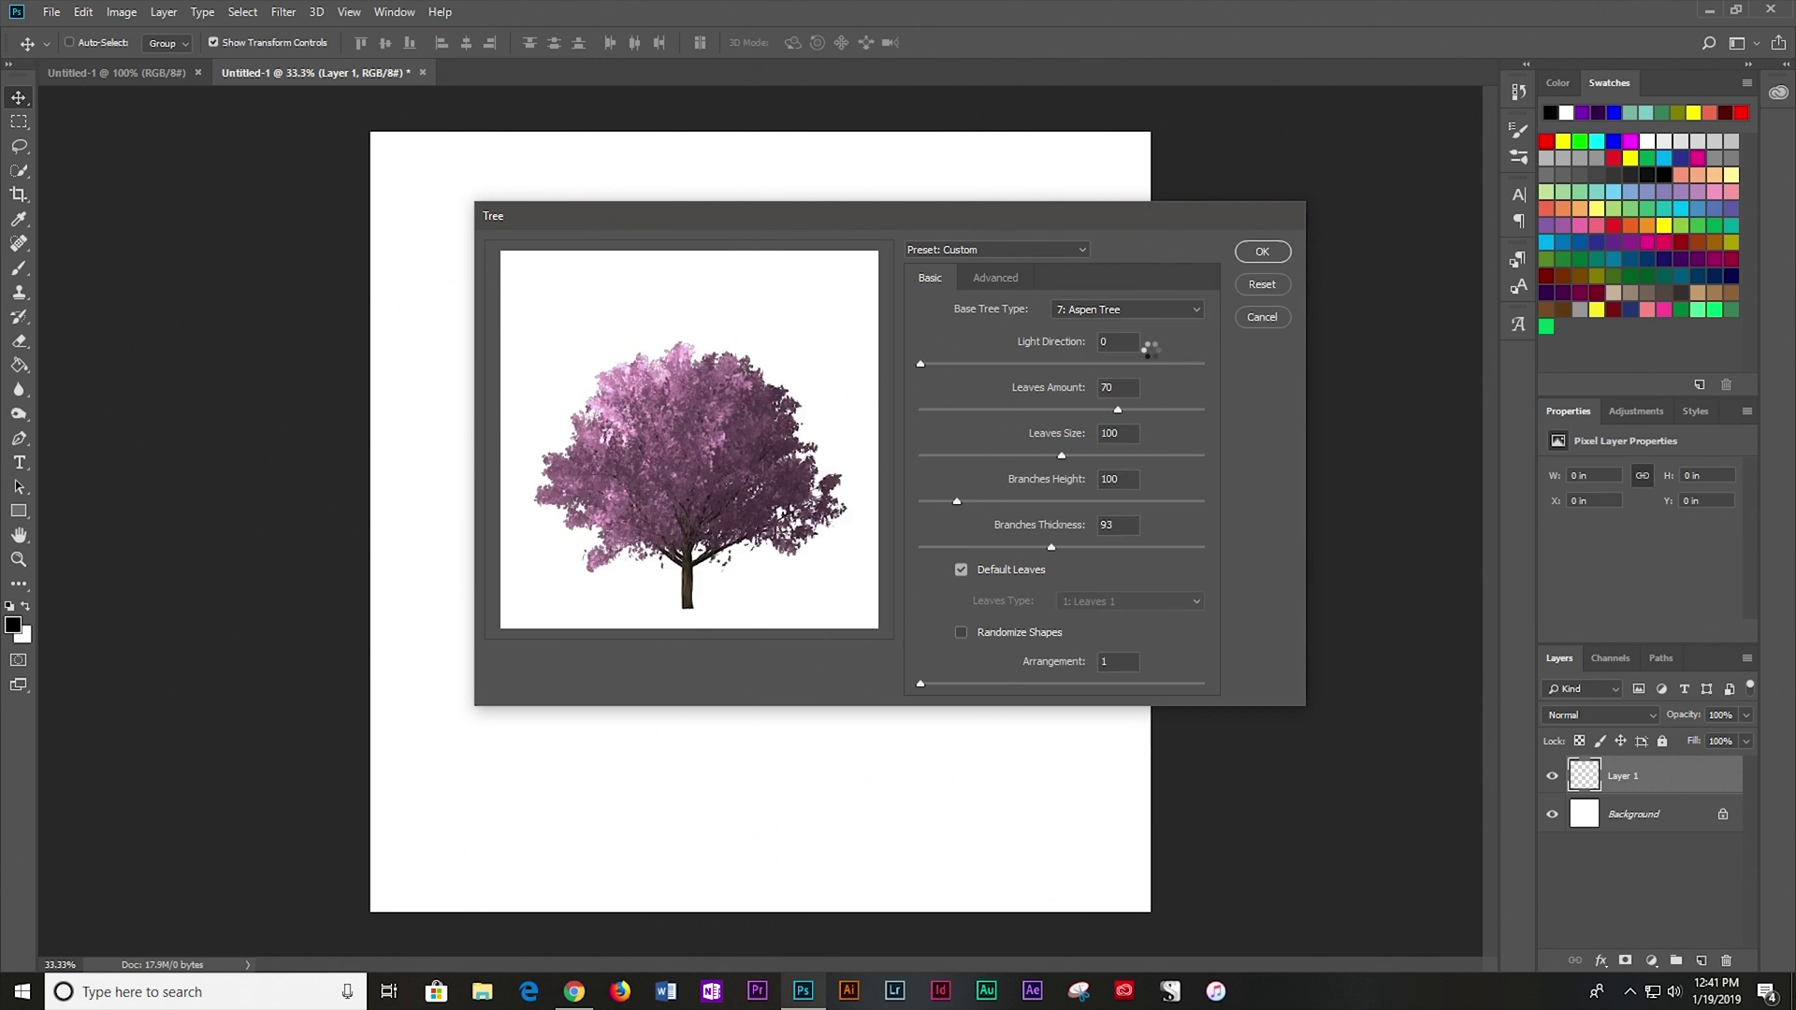
Preview Young Maple and Palm, then choose 6: Spruce Tree and render it onto Layer 1.
{"action": "left_click", "coordinate": [1153, 315]}
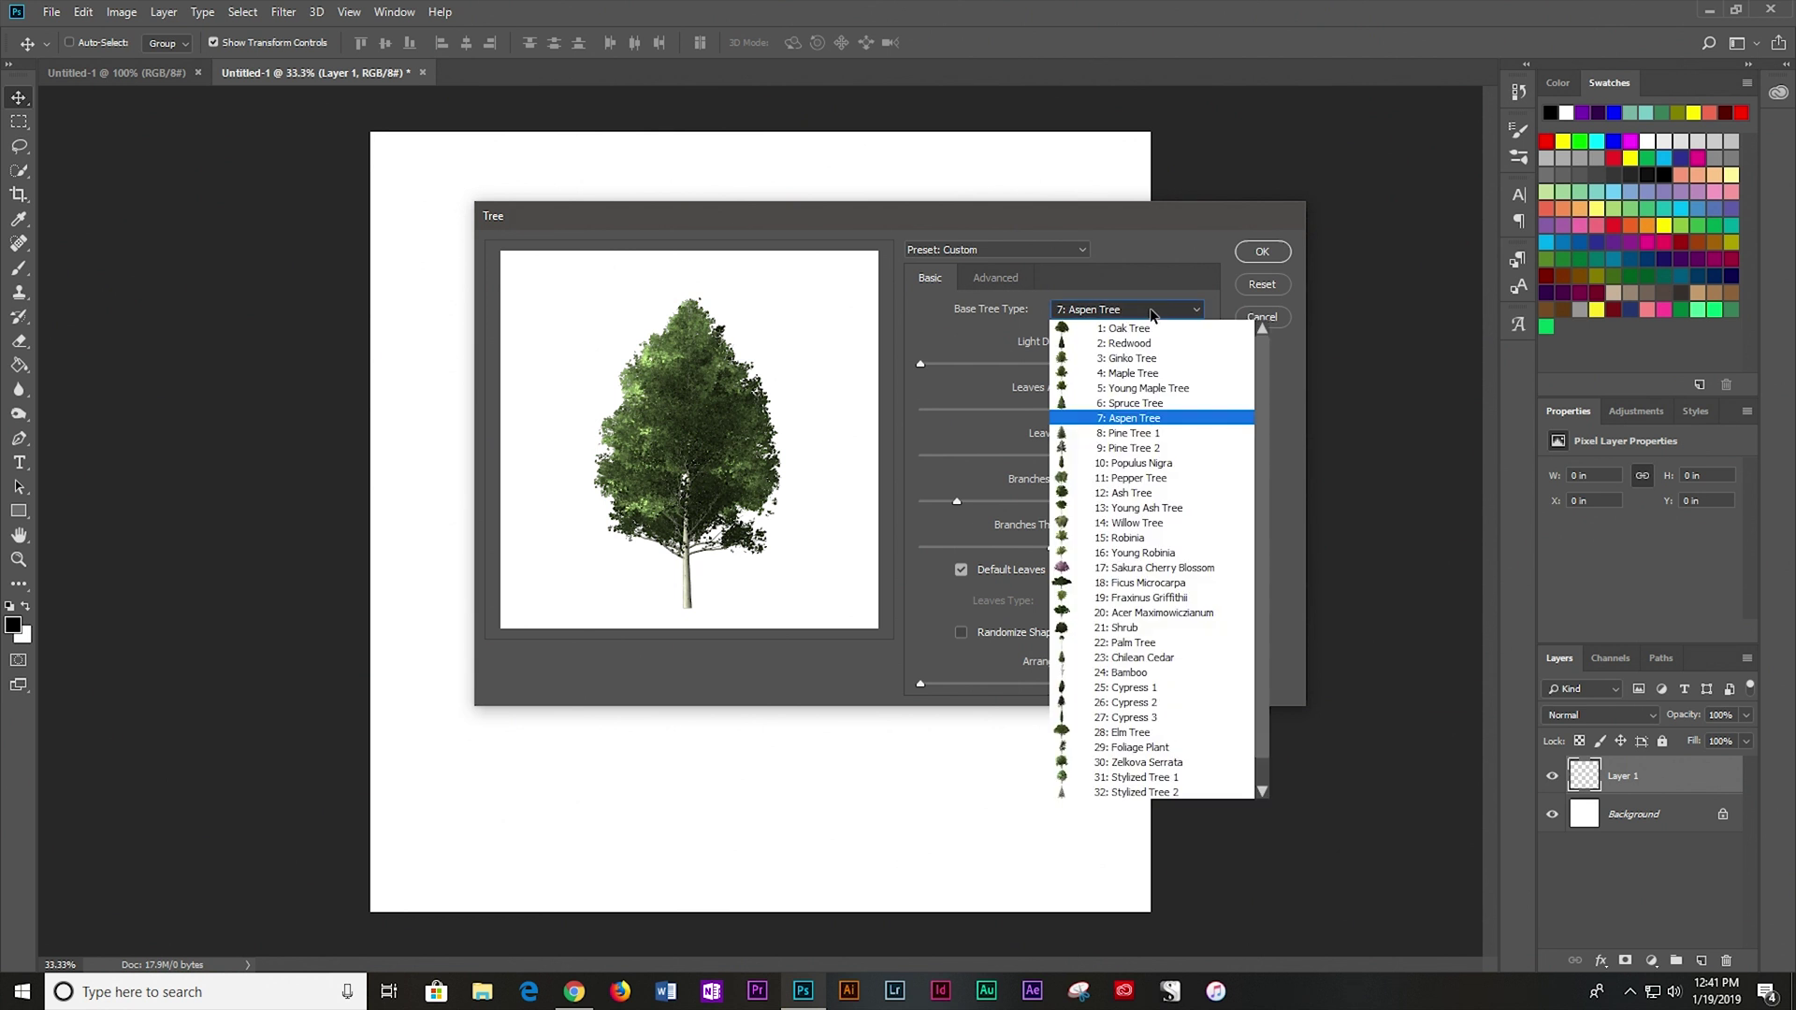
{"action": "left_click", "coordinate": [1176, 386]}
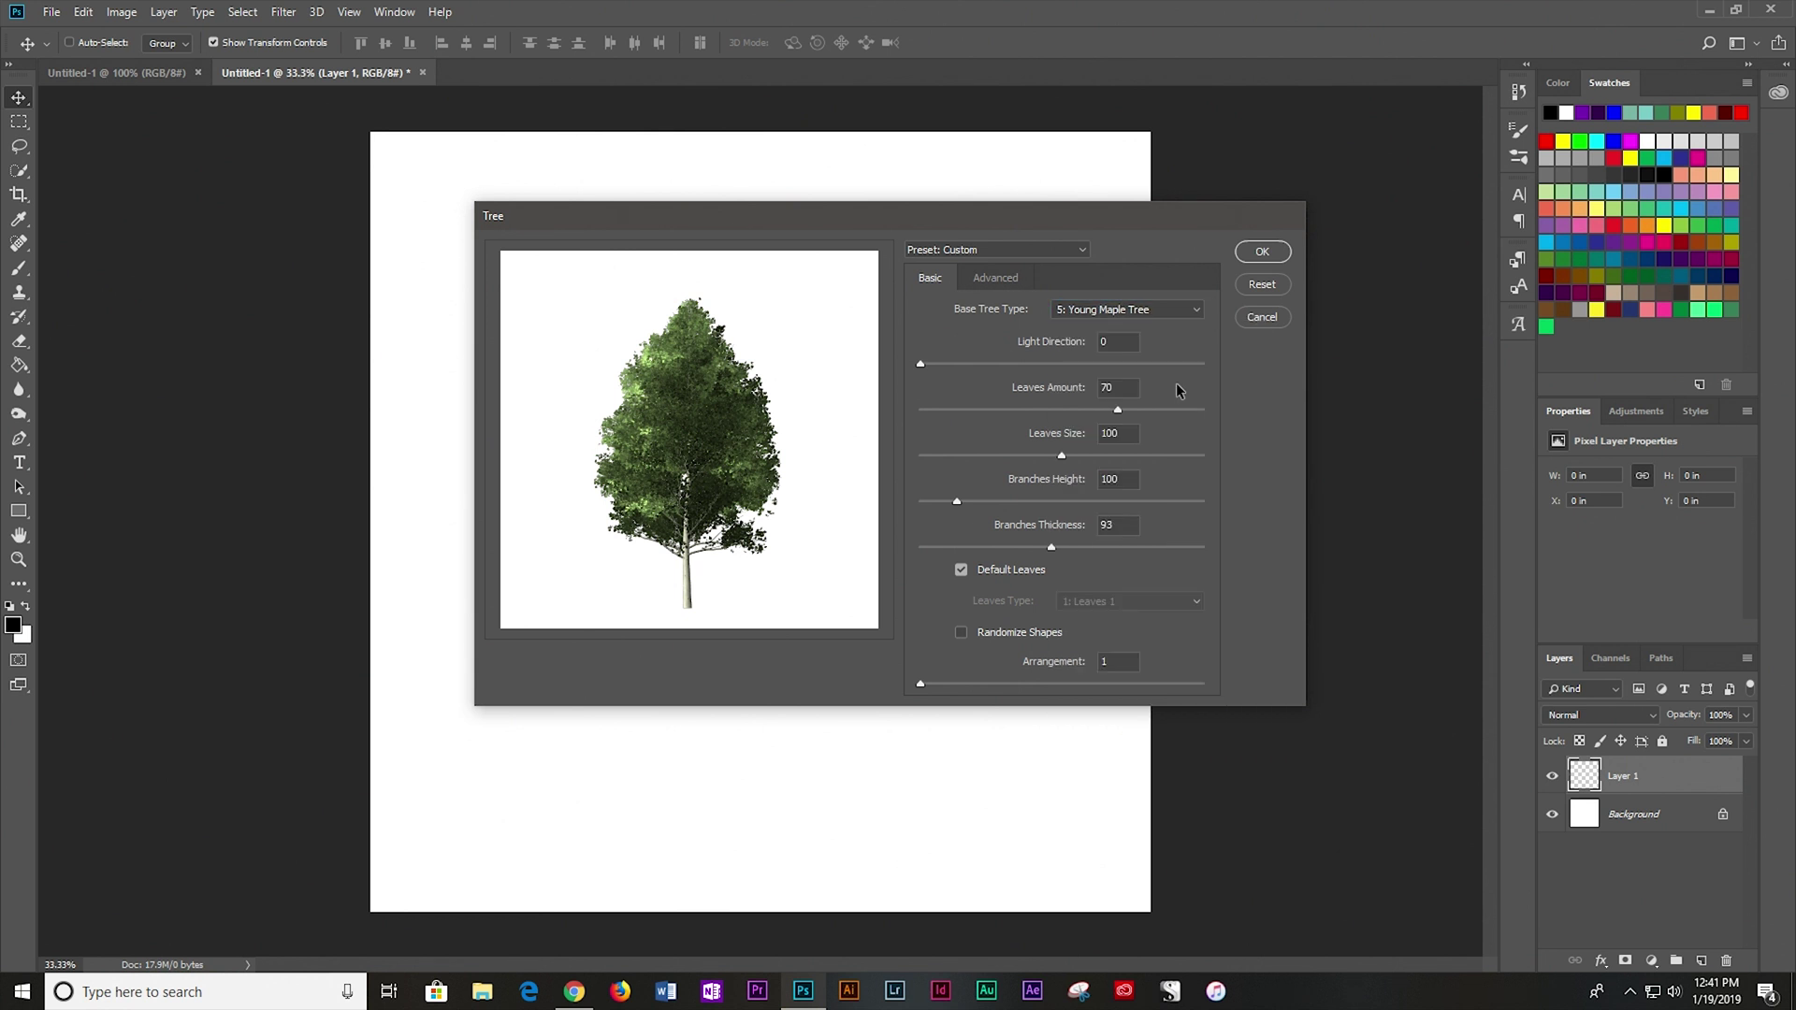
{"action": "left_click", "coordinate": [1154, 316]}
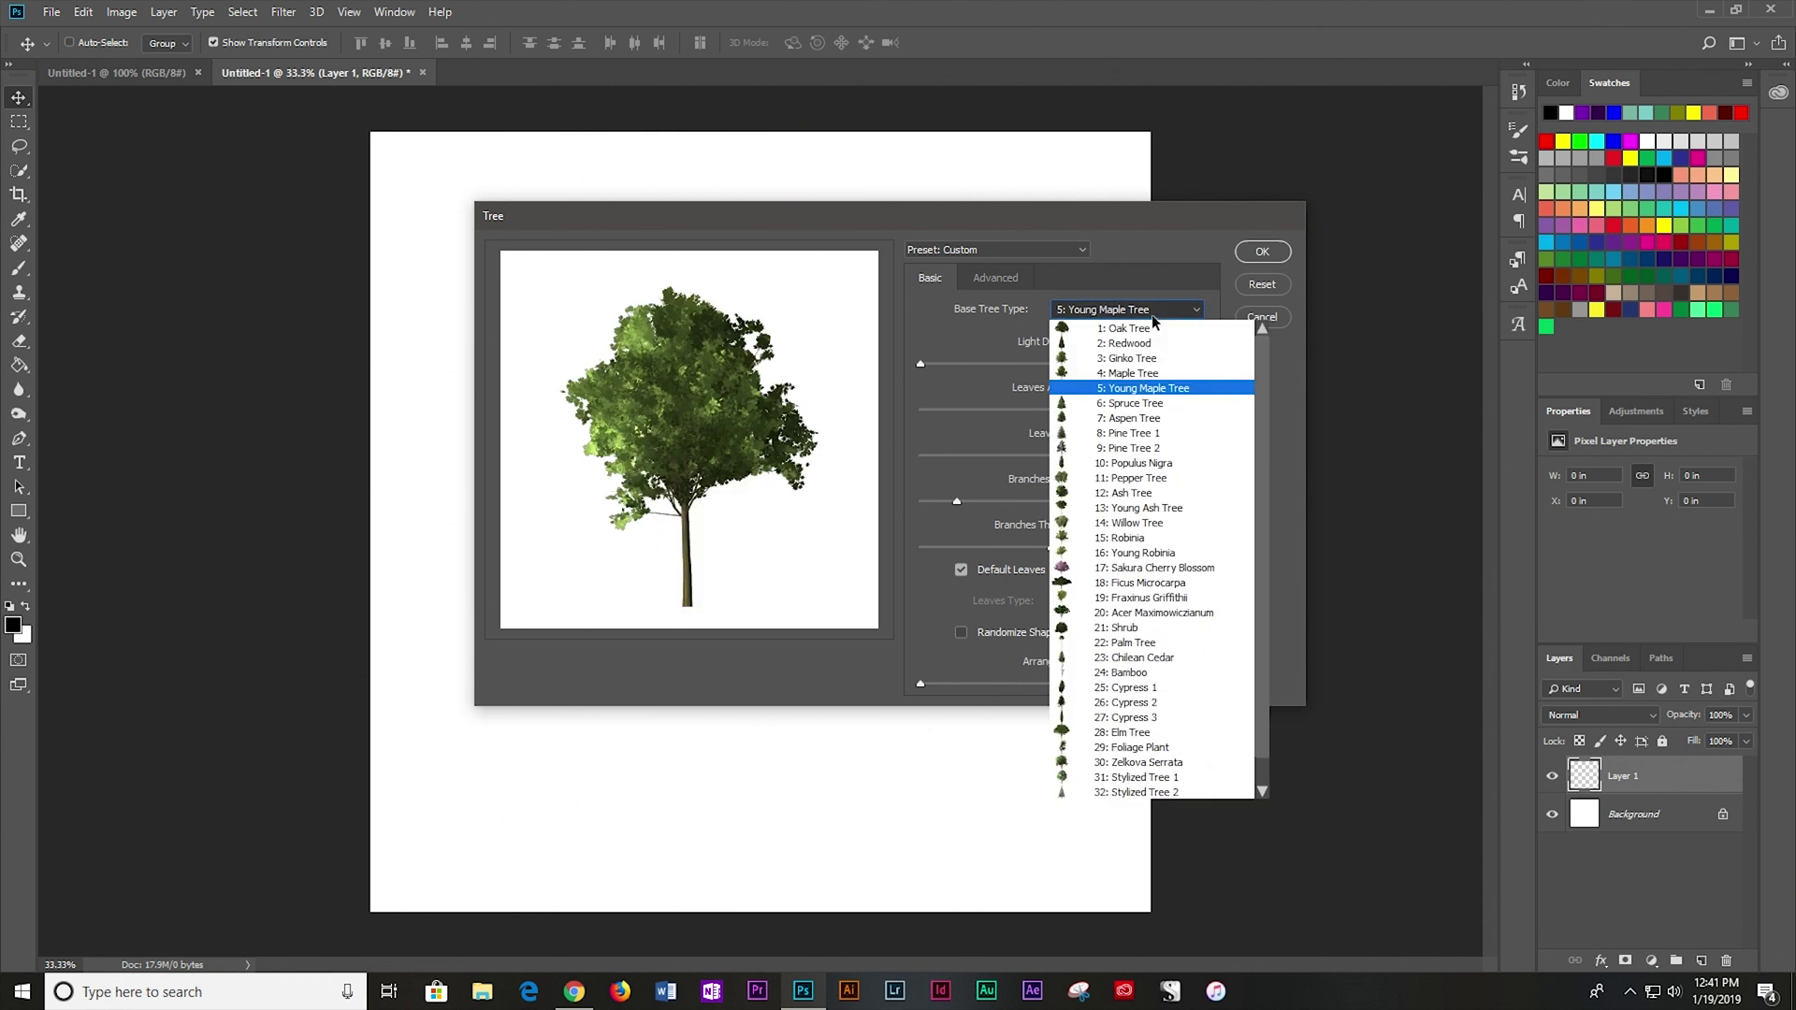
{"action": "left_click", "coordinate": [1155, 641]}
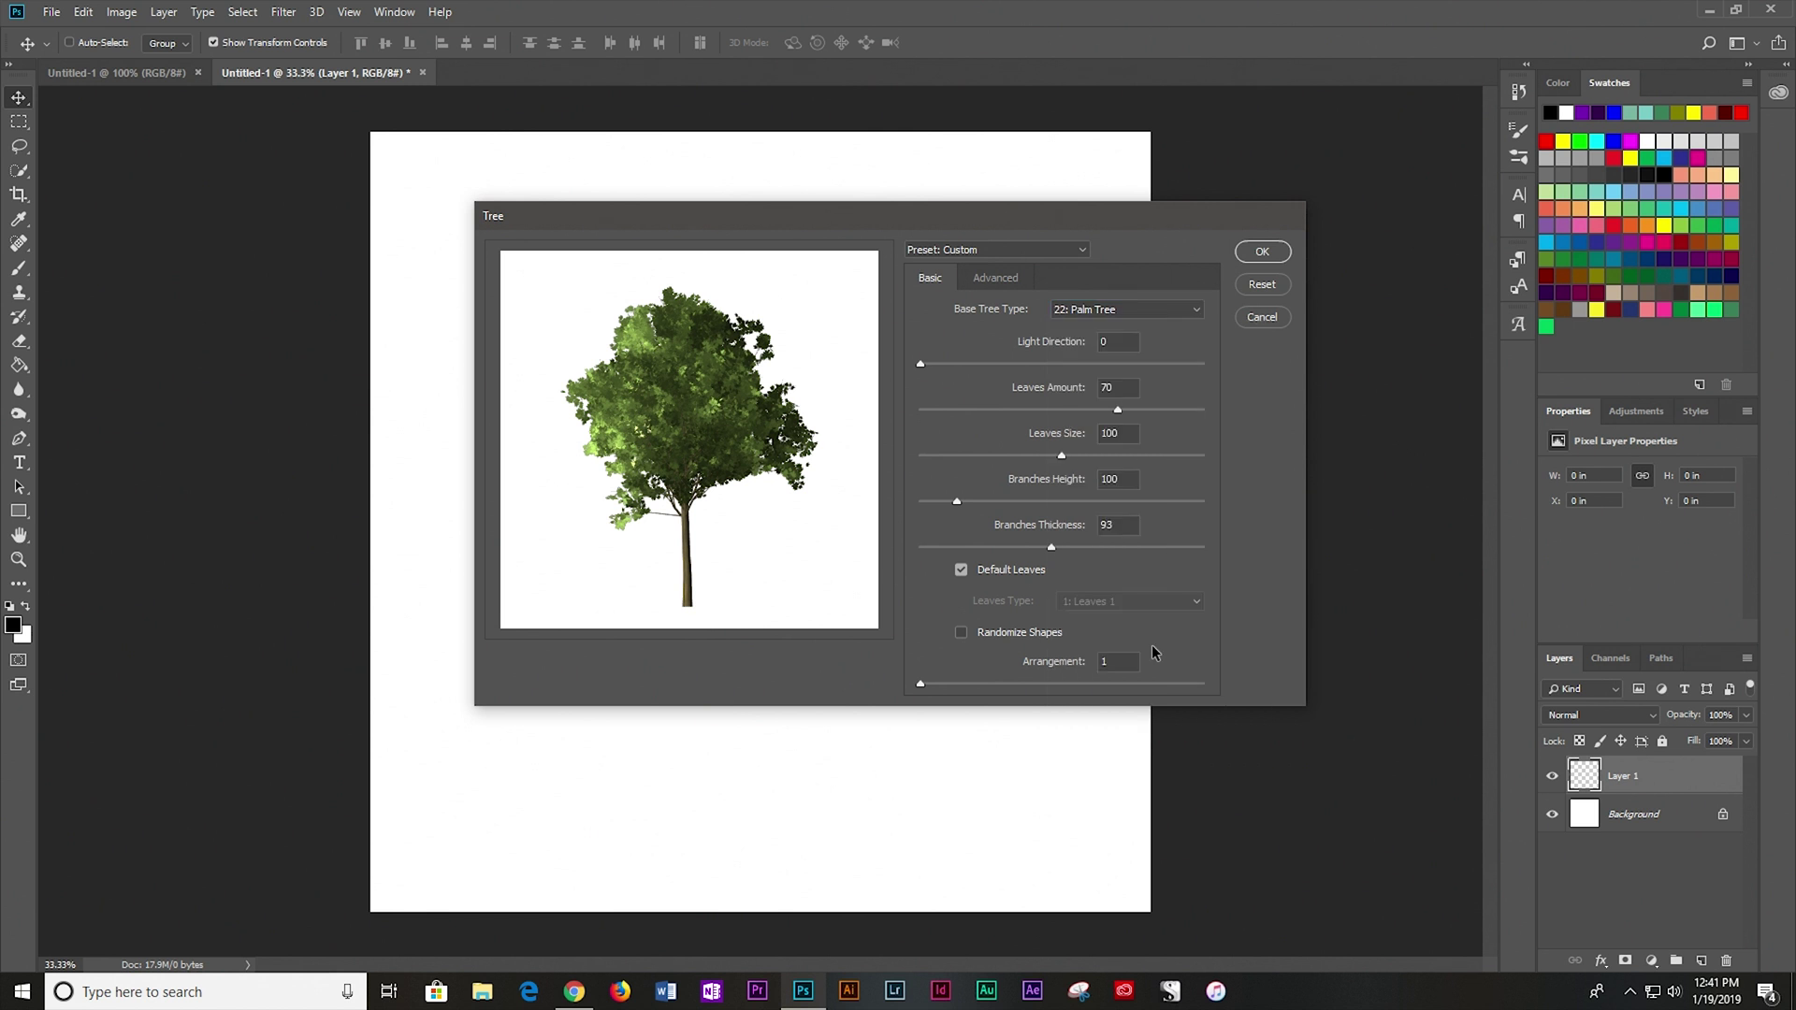
{"action": "left_click", "coordinate": [1179, 310]}
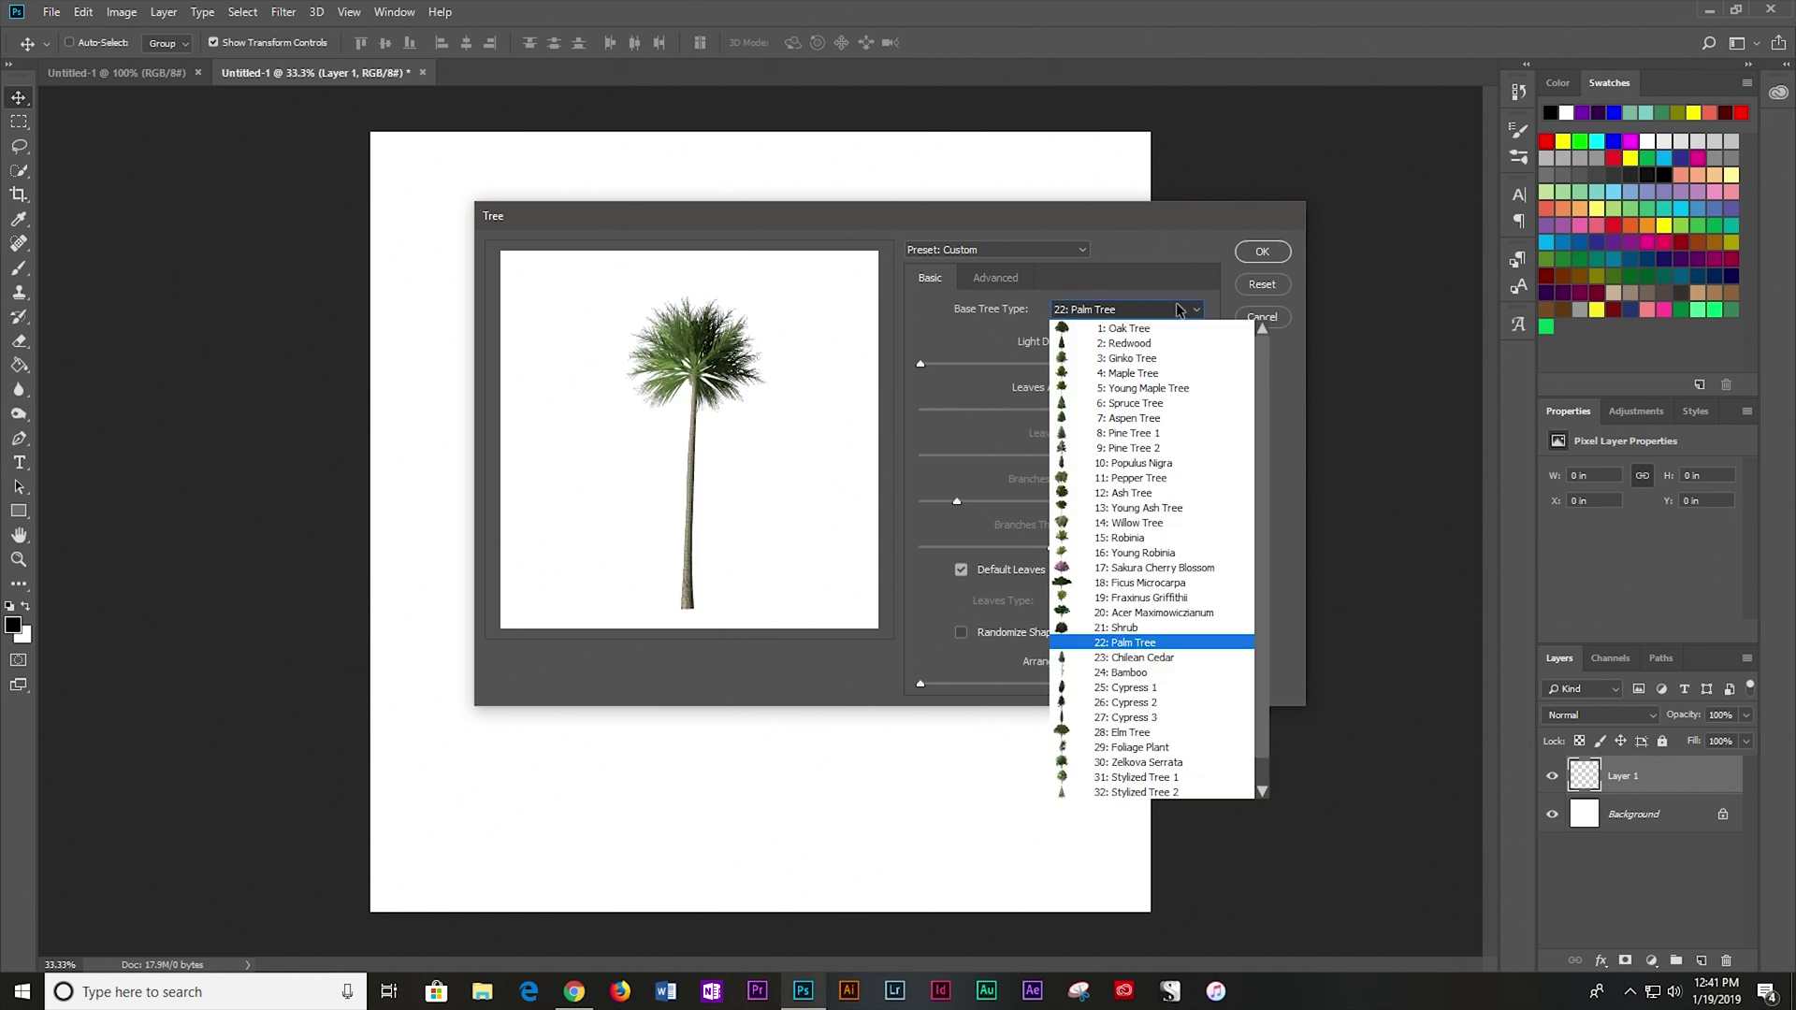
{"action": "left_click", "coordinate": [1154, 403]}
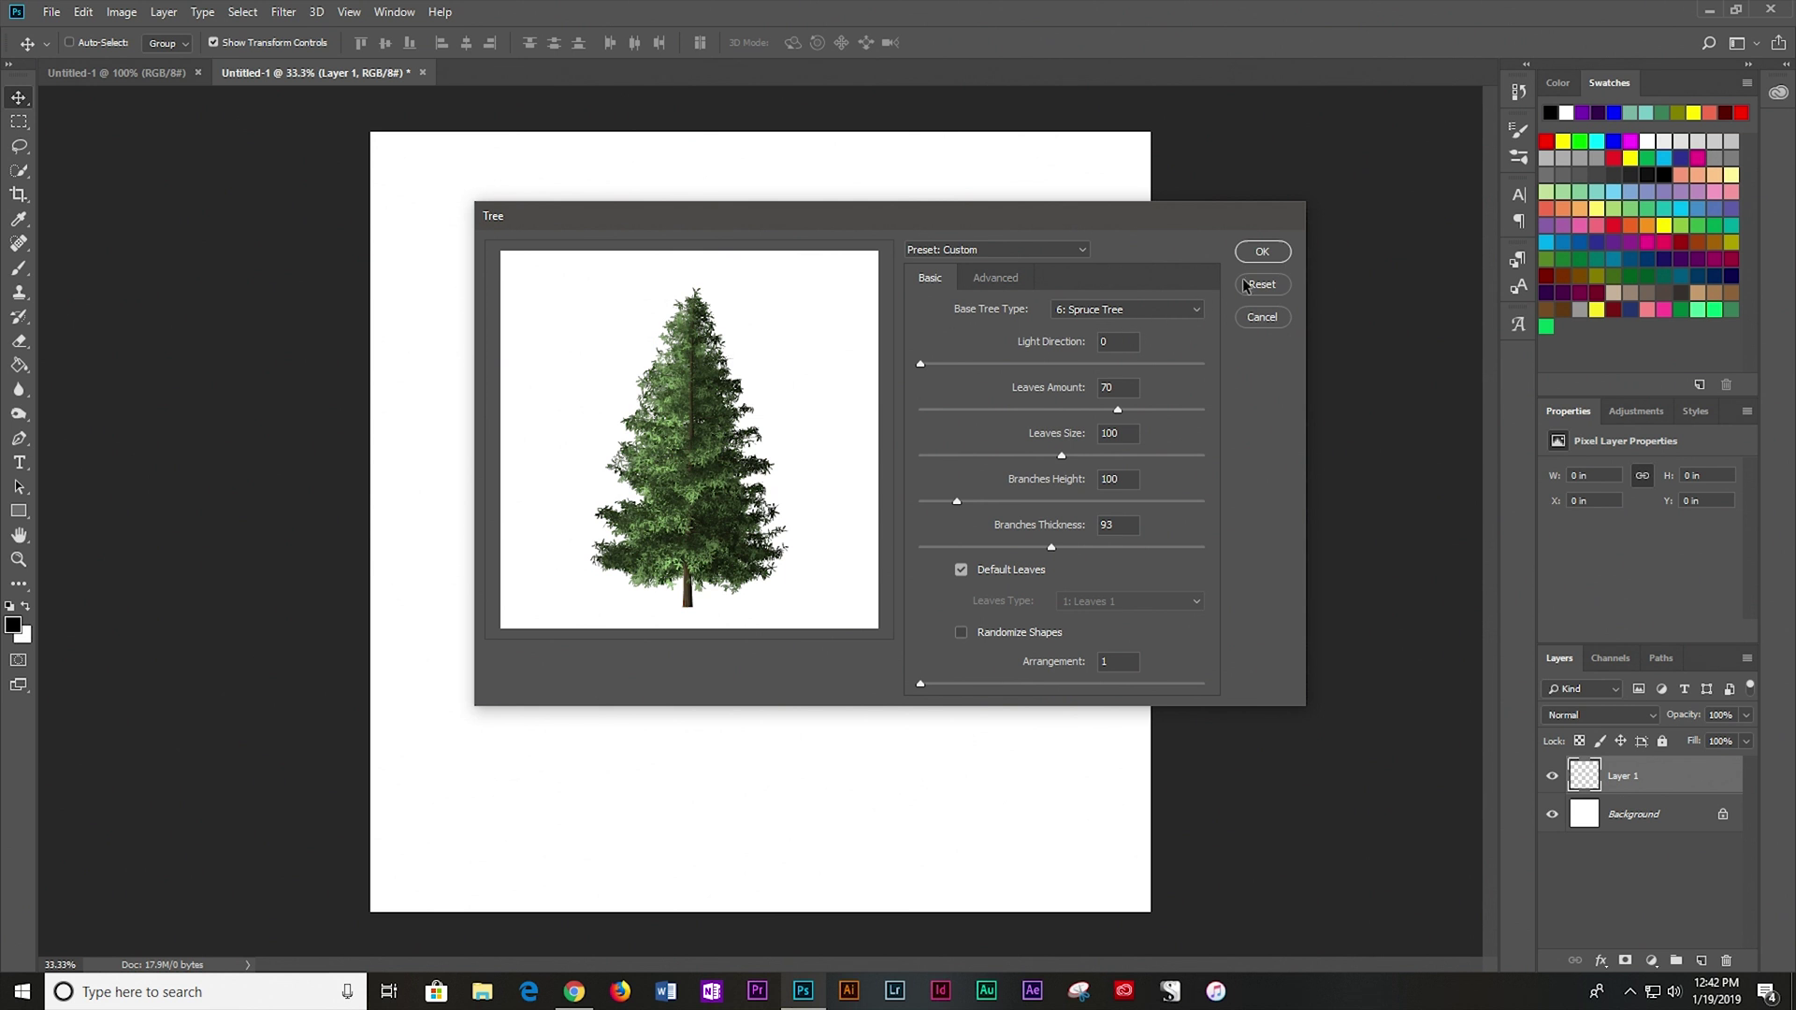
{"action": "left_click", "coordinate": [1263, 252]}
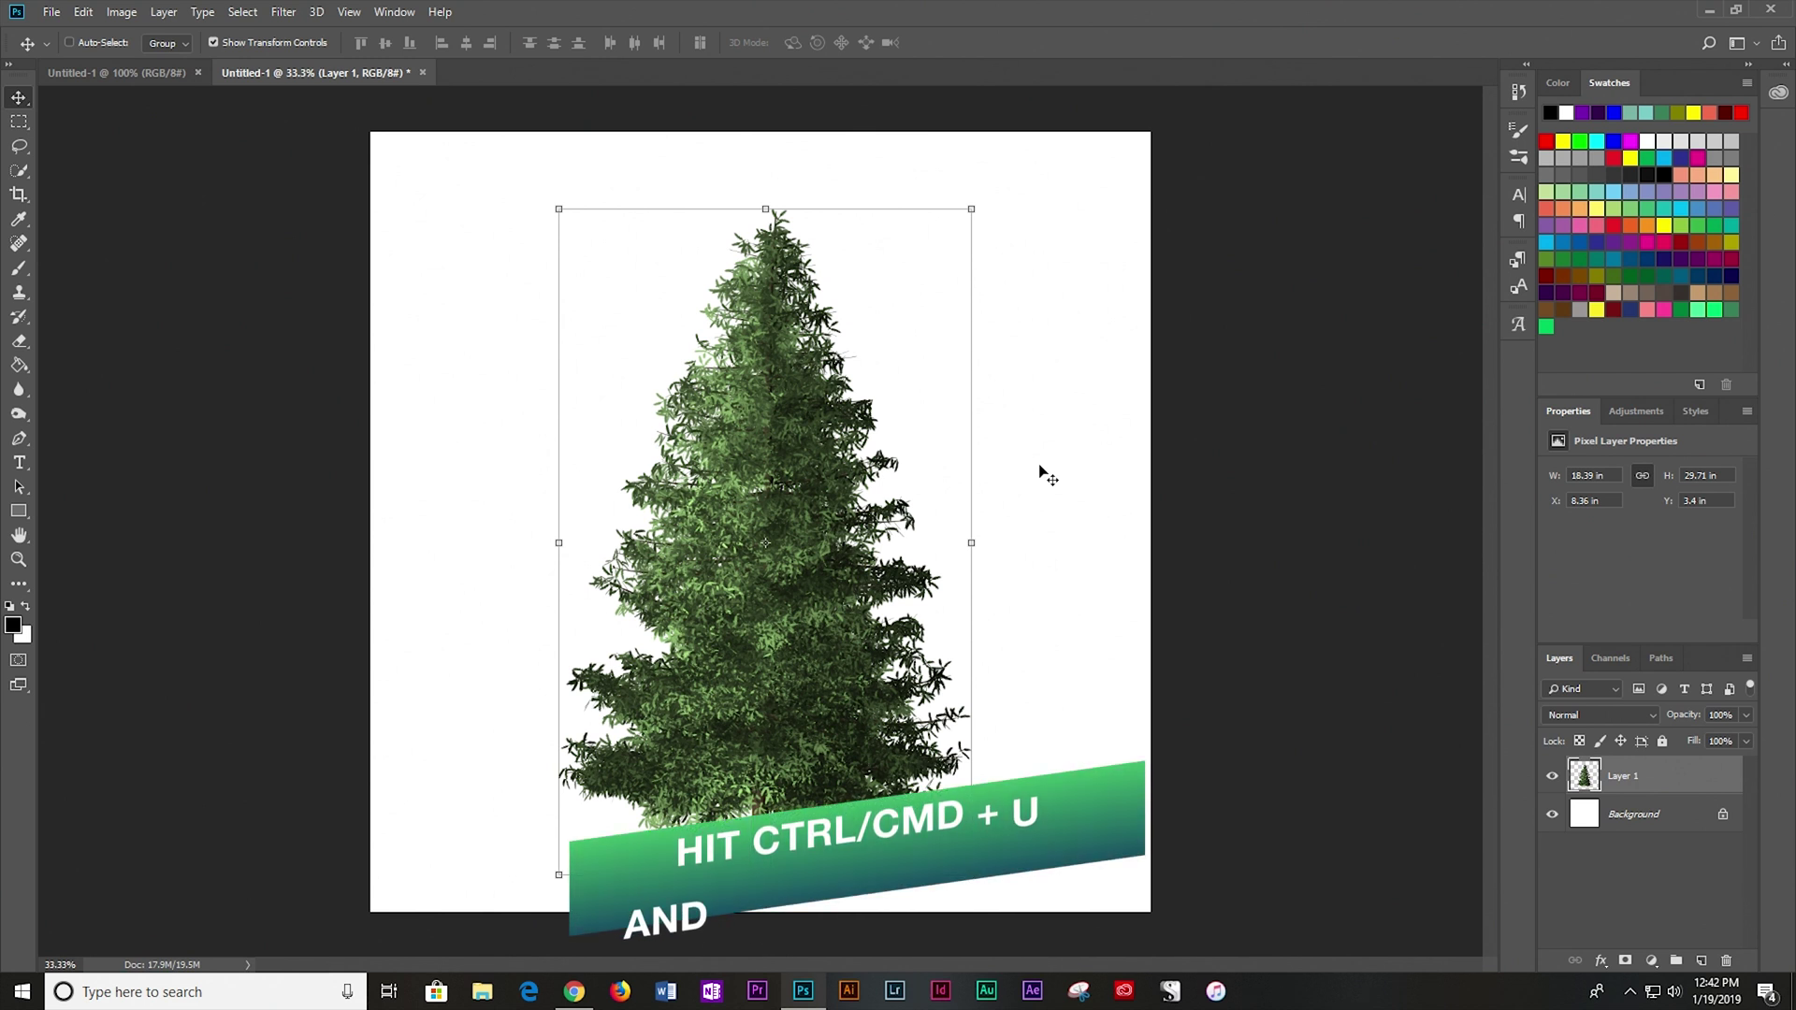
Darken the spruce tree to a near-black silhouette with Hue/Saturation Lightness at -95.
{"action": "key", "text": "ctrl+u"}
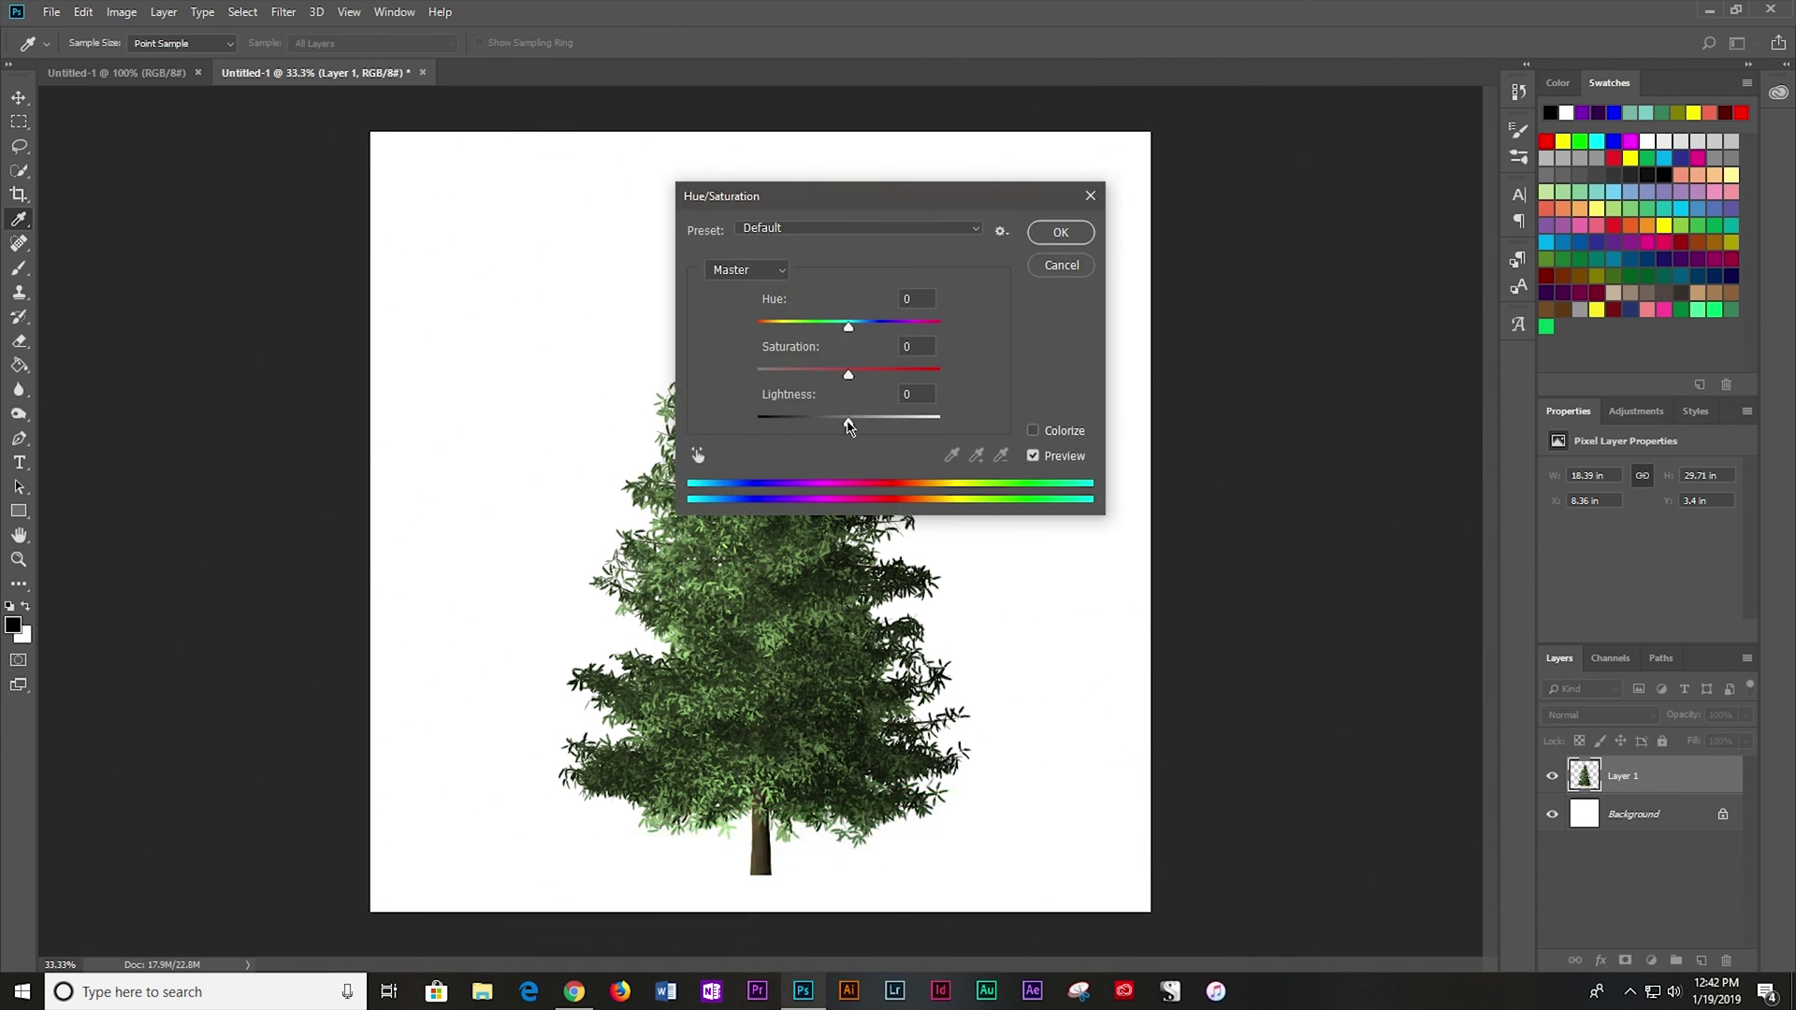
{"action": "left_click_drag", "start_coordinate": [849, 426], "coordinate": [763, 436]}
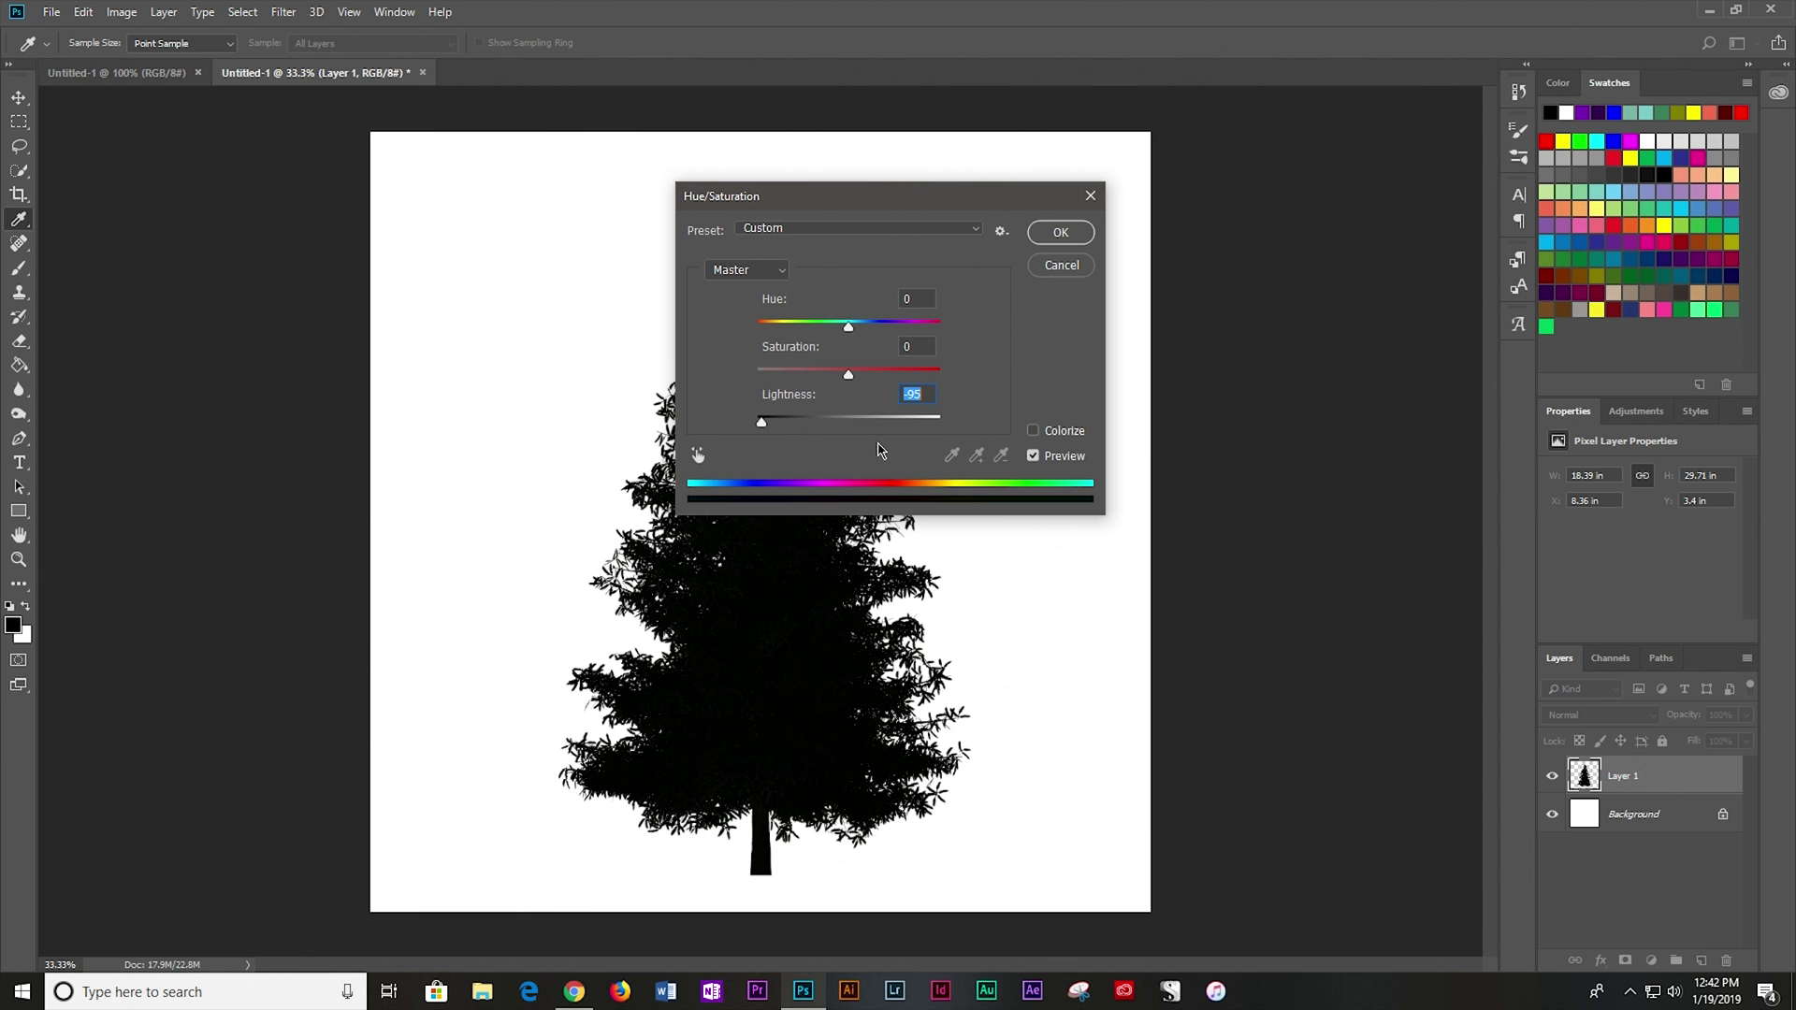
{"action": "left_click", "coordinate": [1061, 234]}
{"action": "key", "text": "v"}
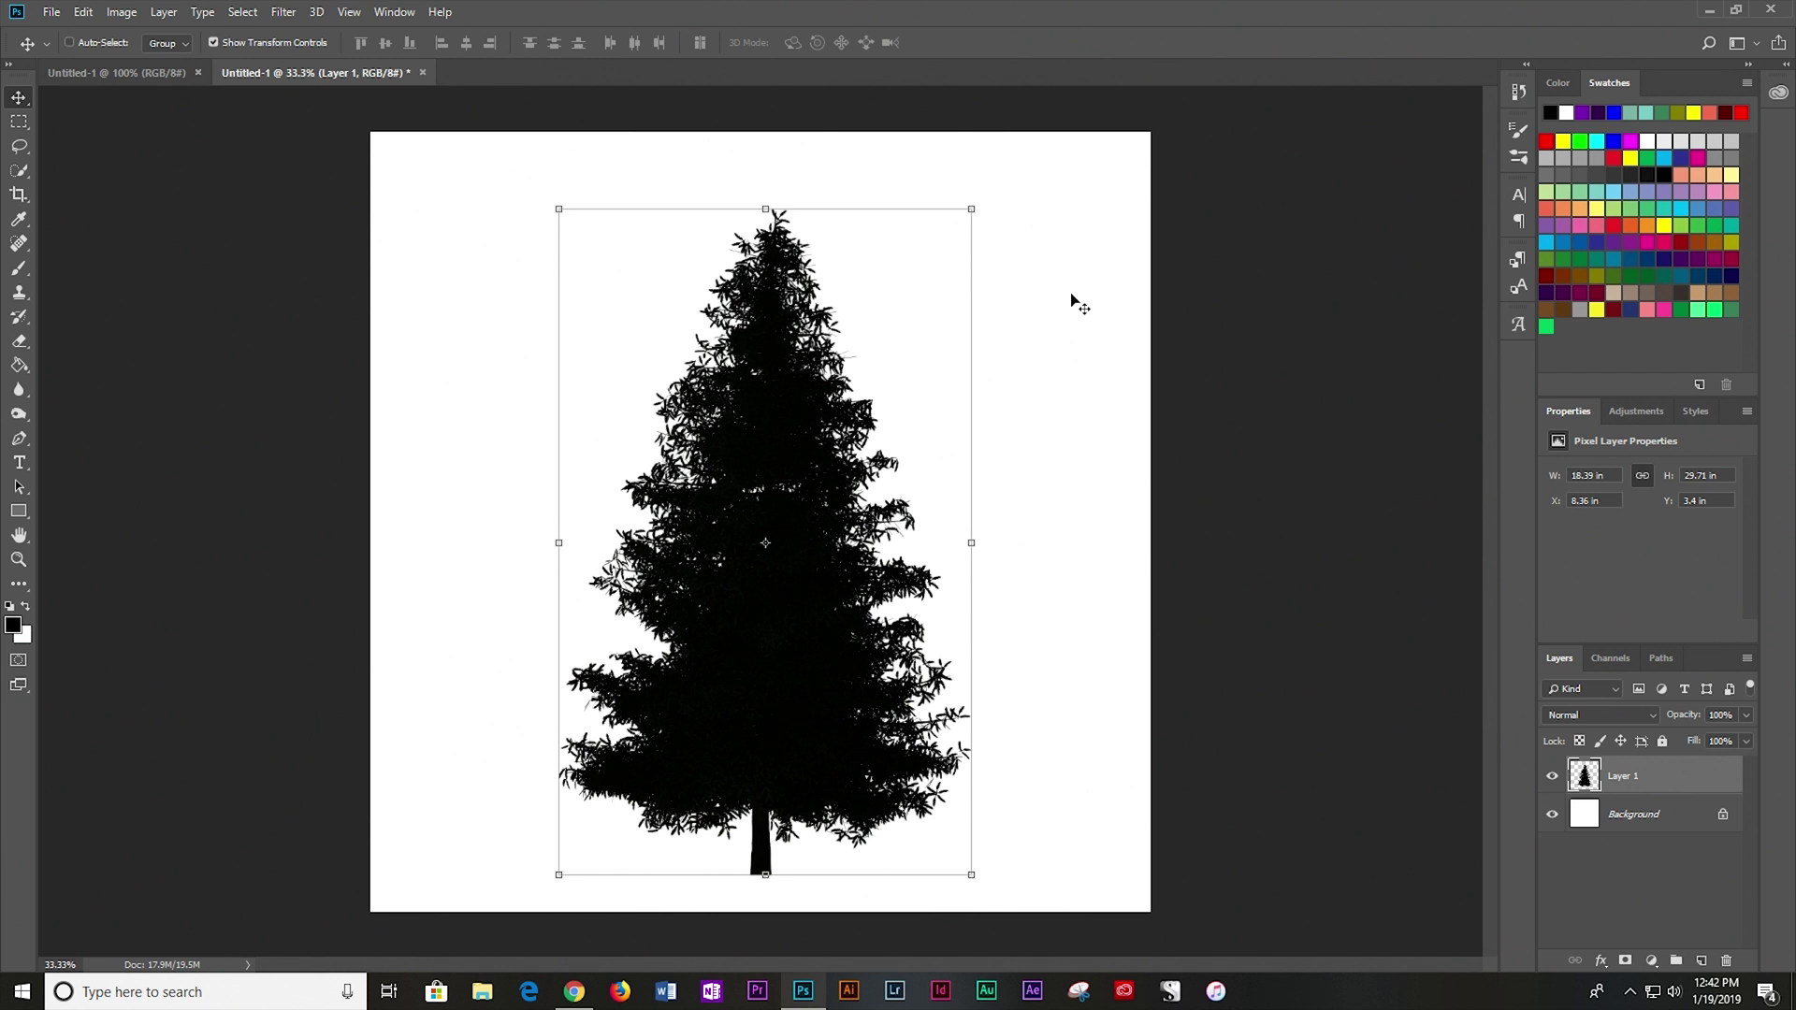
{"action": "left_click", "coordinate": [83, 12]}
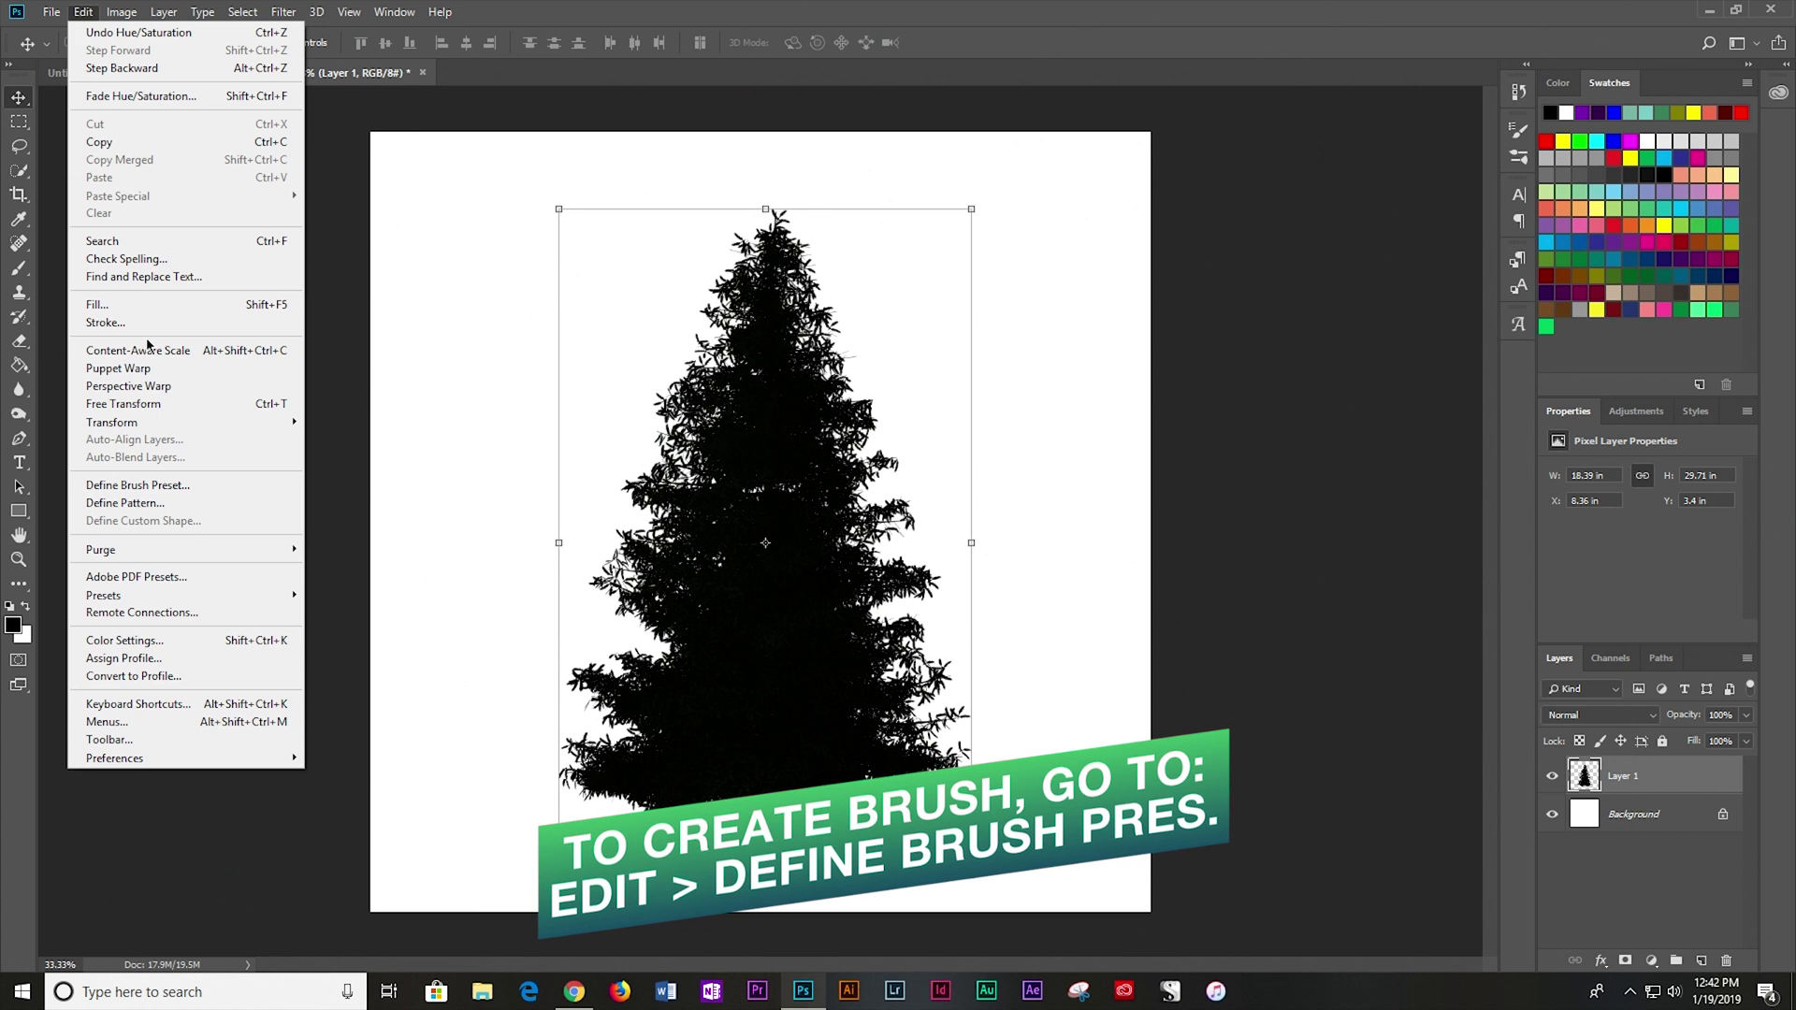
Define the spruce silhouette as a new brush preset named 'Spruce Brush'.
{"action": "left_click", "coordinate": [140, 486]}
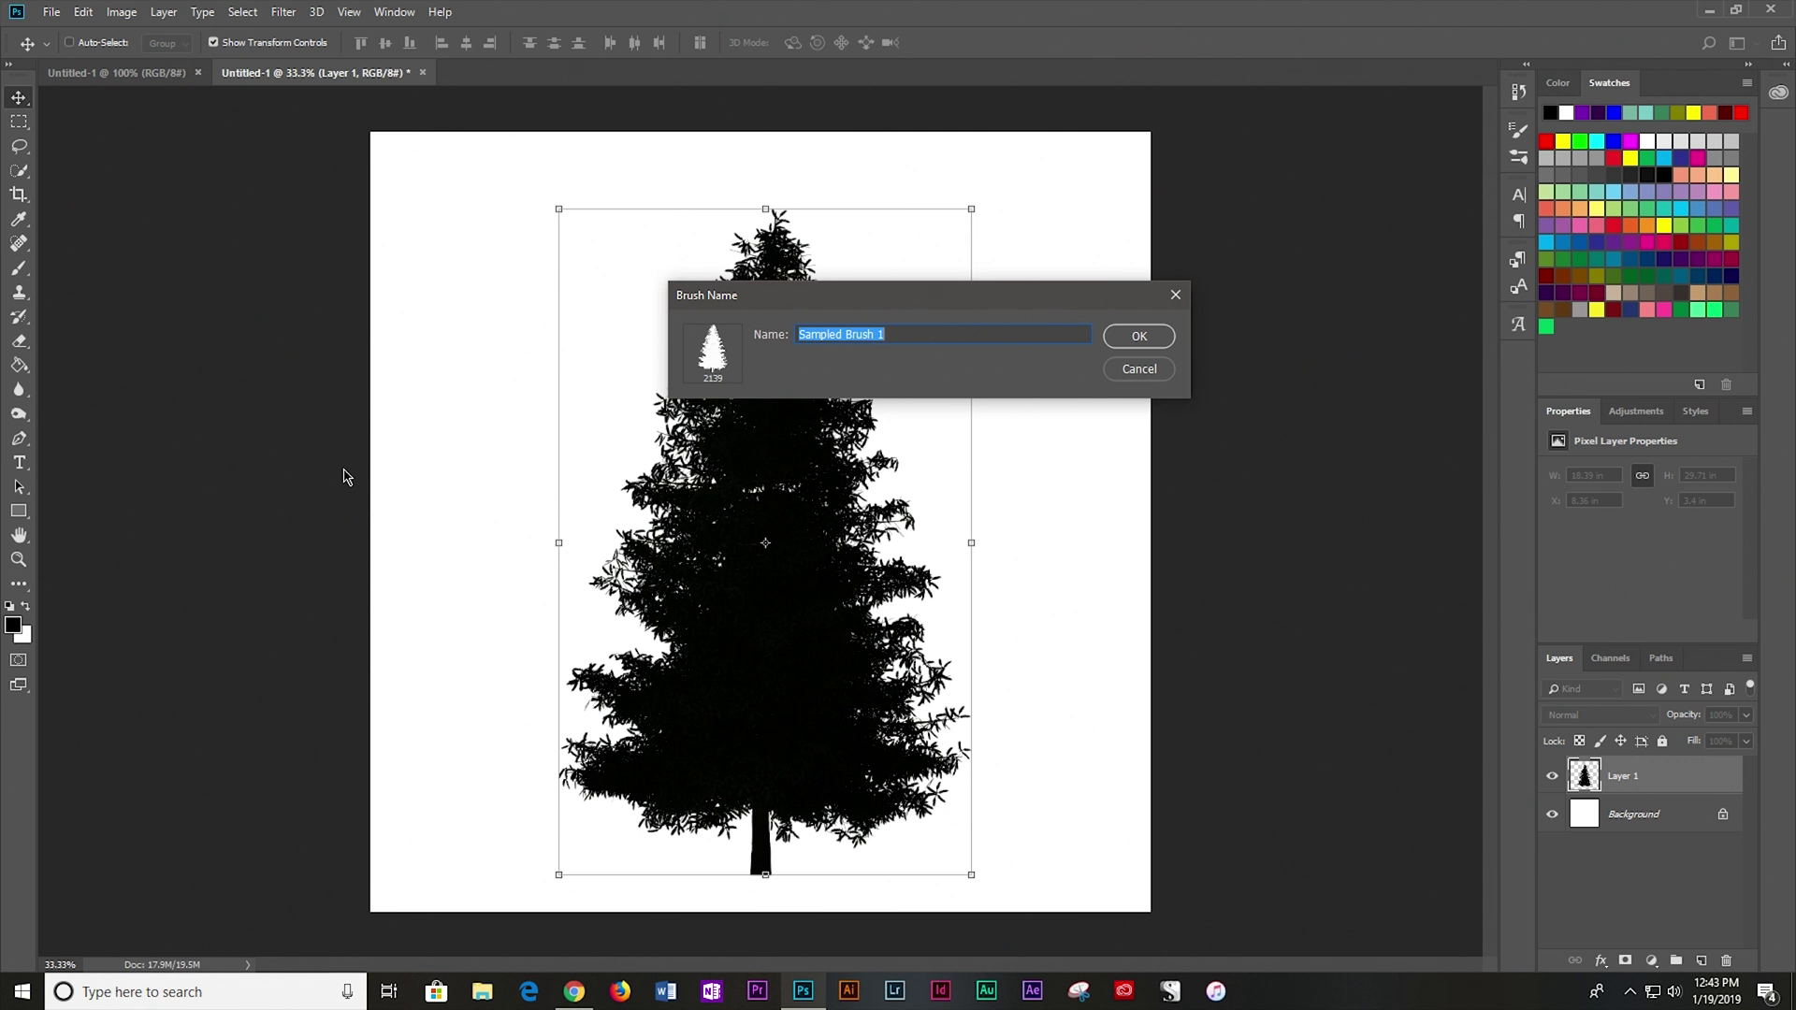
{"action": "type", "text": "Sp"}
{"action": "left_click", "coordinate": [1140, 336]}
{"action": "key", "text": "b"}
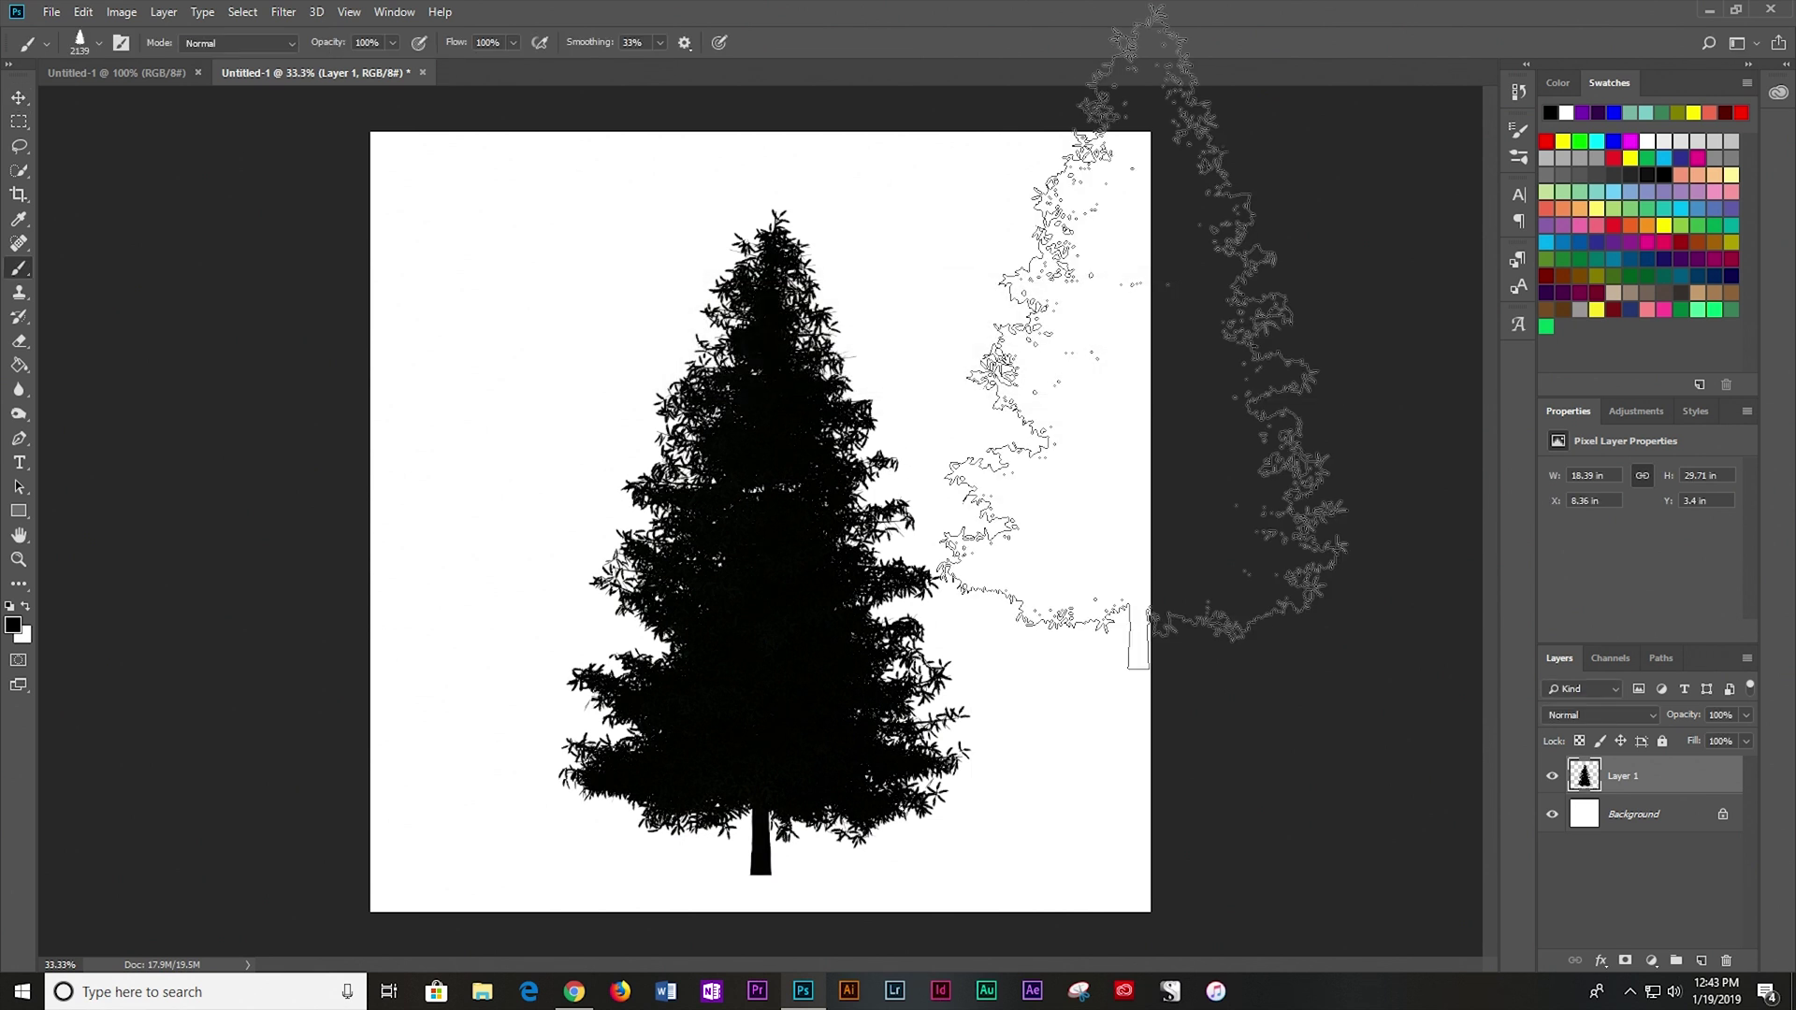
Stamp two trees beside the original, set a blue foreground colour, and paint a stroke of trees.
{"action": "left_click", "coordinate": [552, 486]}
{"action": "left_click", "coordinate": [1000, 491]}
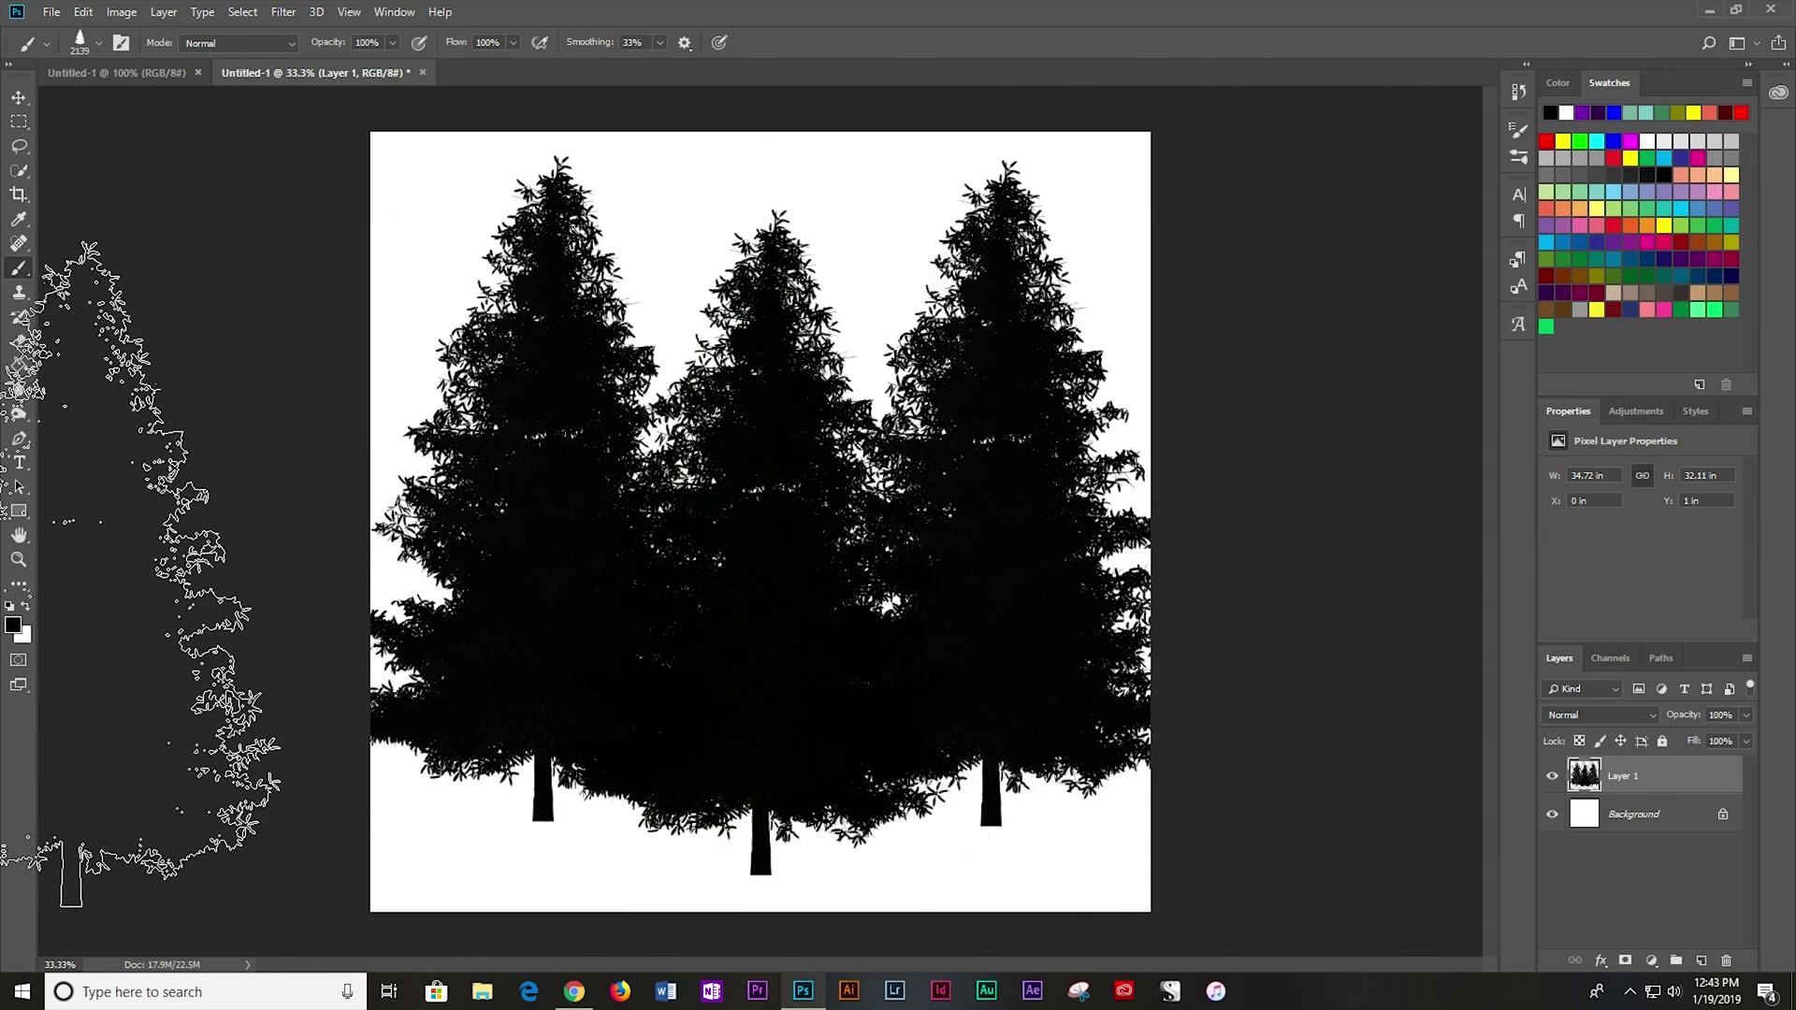
{"action": "left_click", "coordinate": [13, 625]}
{"action": "left_click_drag", "start_coordinate": [1564, 300], "coordinate": [1558, 131]}
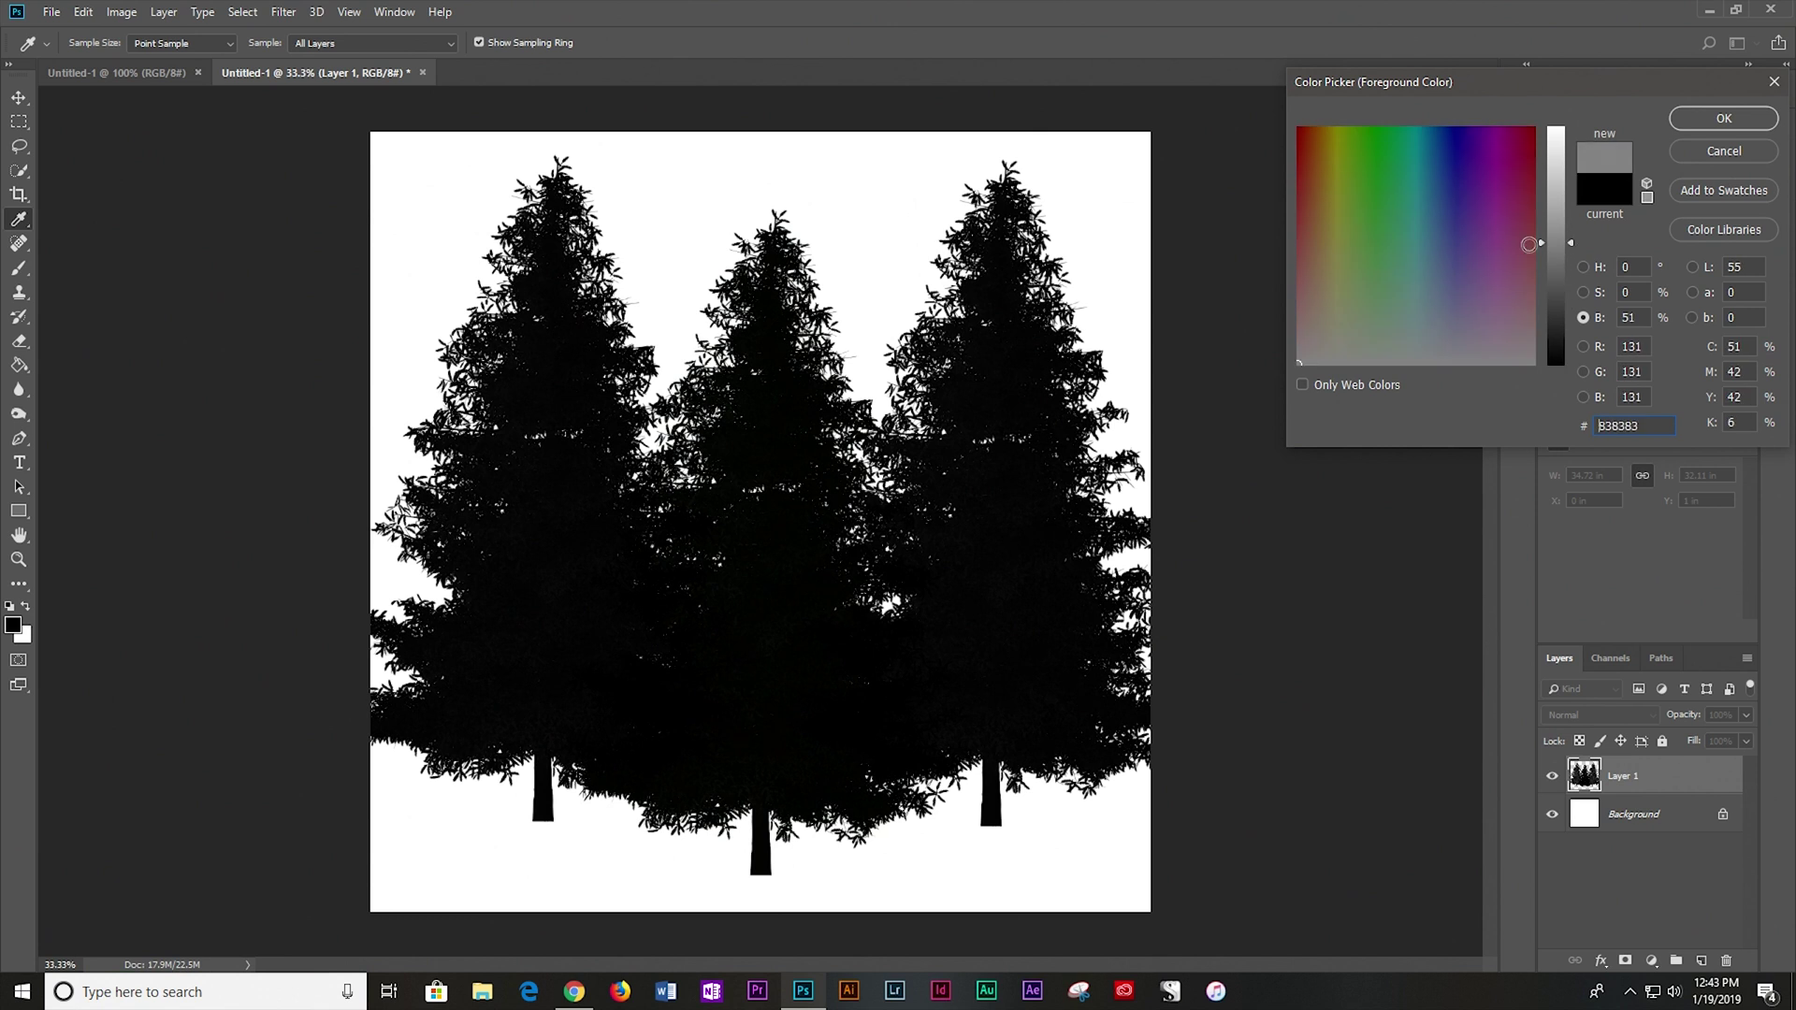
{"action": "left_click", "coordinate": [1456, 148]}
{"action": "left_click", "coordinate": [1724, 118]}
{"action": "mouse_move", "coordinate": [828, 369]}
{"action": "left_mouse_down"}
{"action": "mouse_move", "coordinate": [534, 449]}
{"action": "mouse_move", "coordinate": [1029, 645]}
{"action": "mouse_move", "coordinate": [1404, 580]}
{"action": "left_mouse_up"}
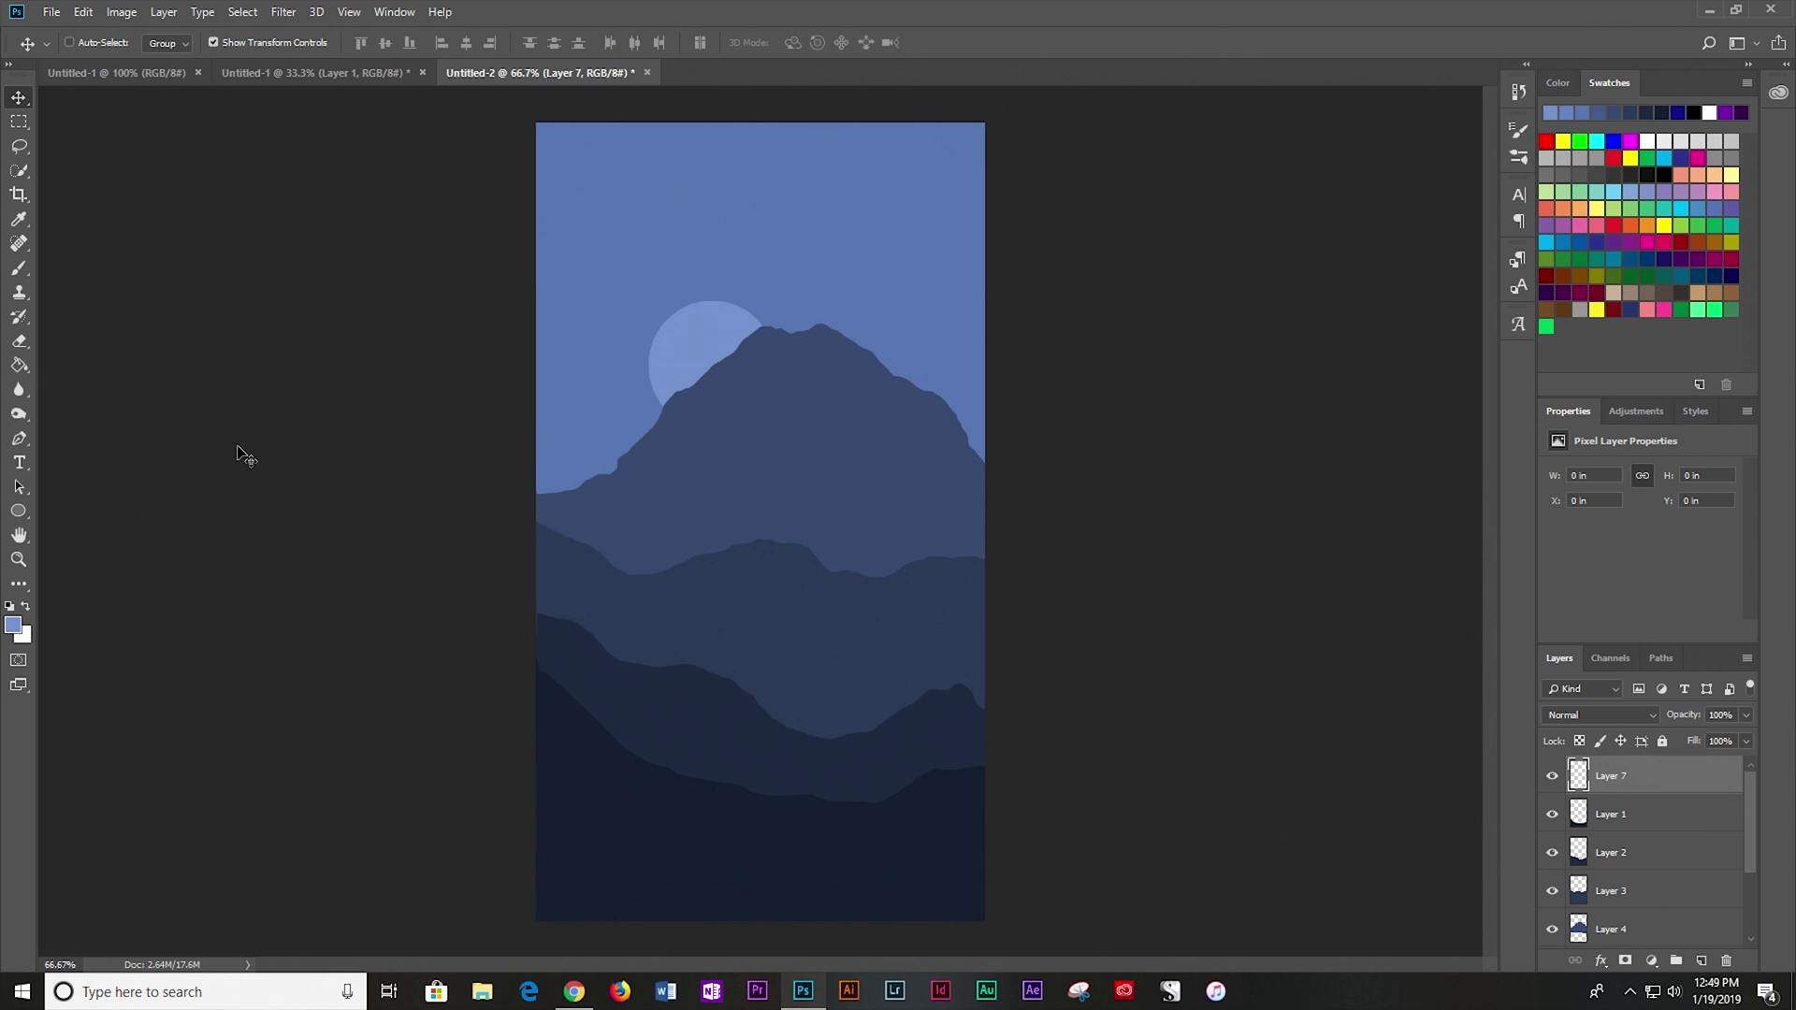
Switch to the Brush tool and pick the 2139 px tree brush preset.
{"action": "left_click", "coordinate": [24, 273]}
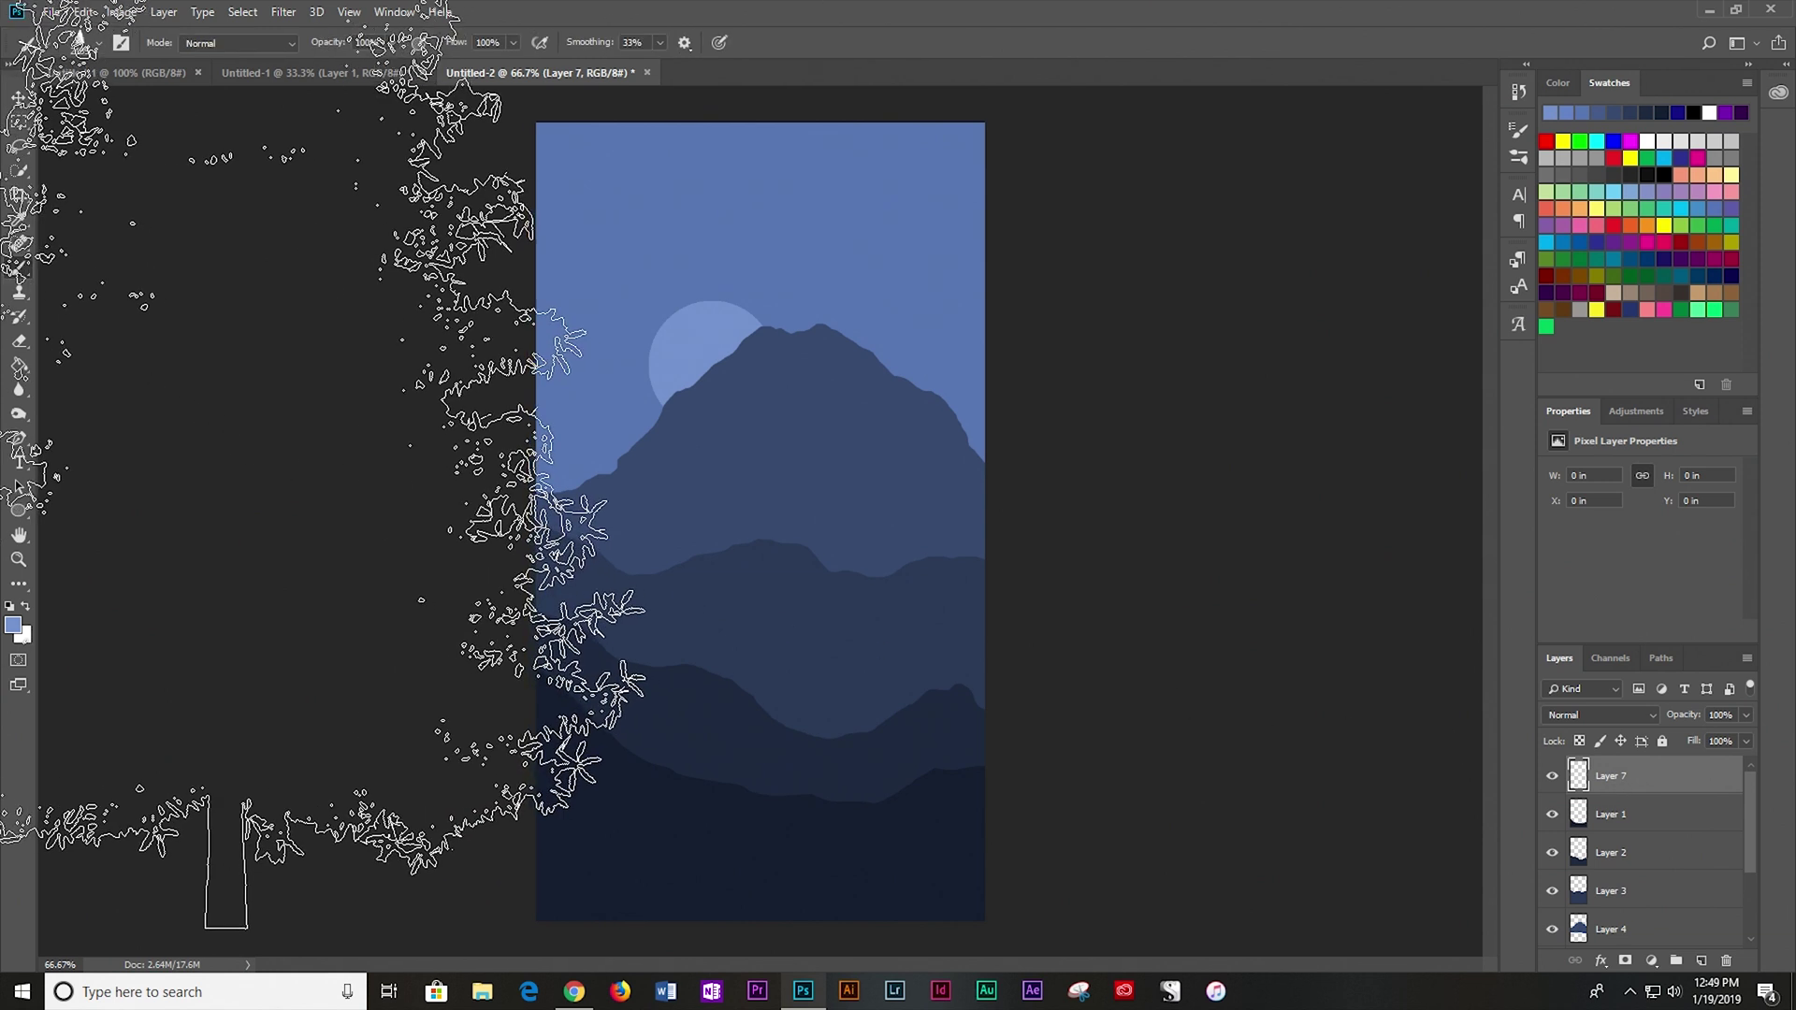
{"action": "left_click", "coordinate": [100, 45]}
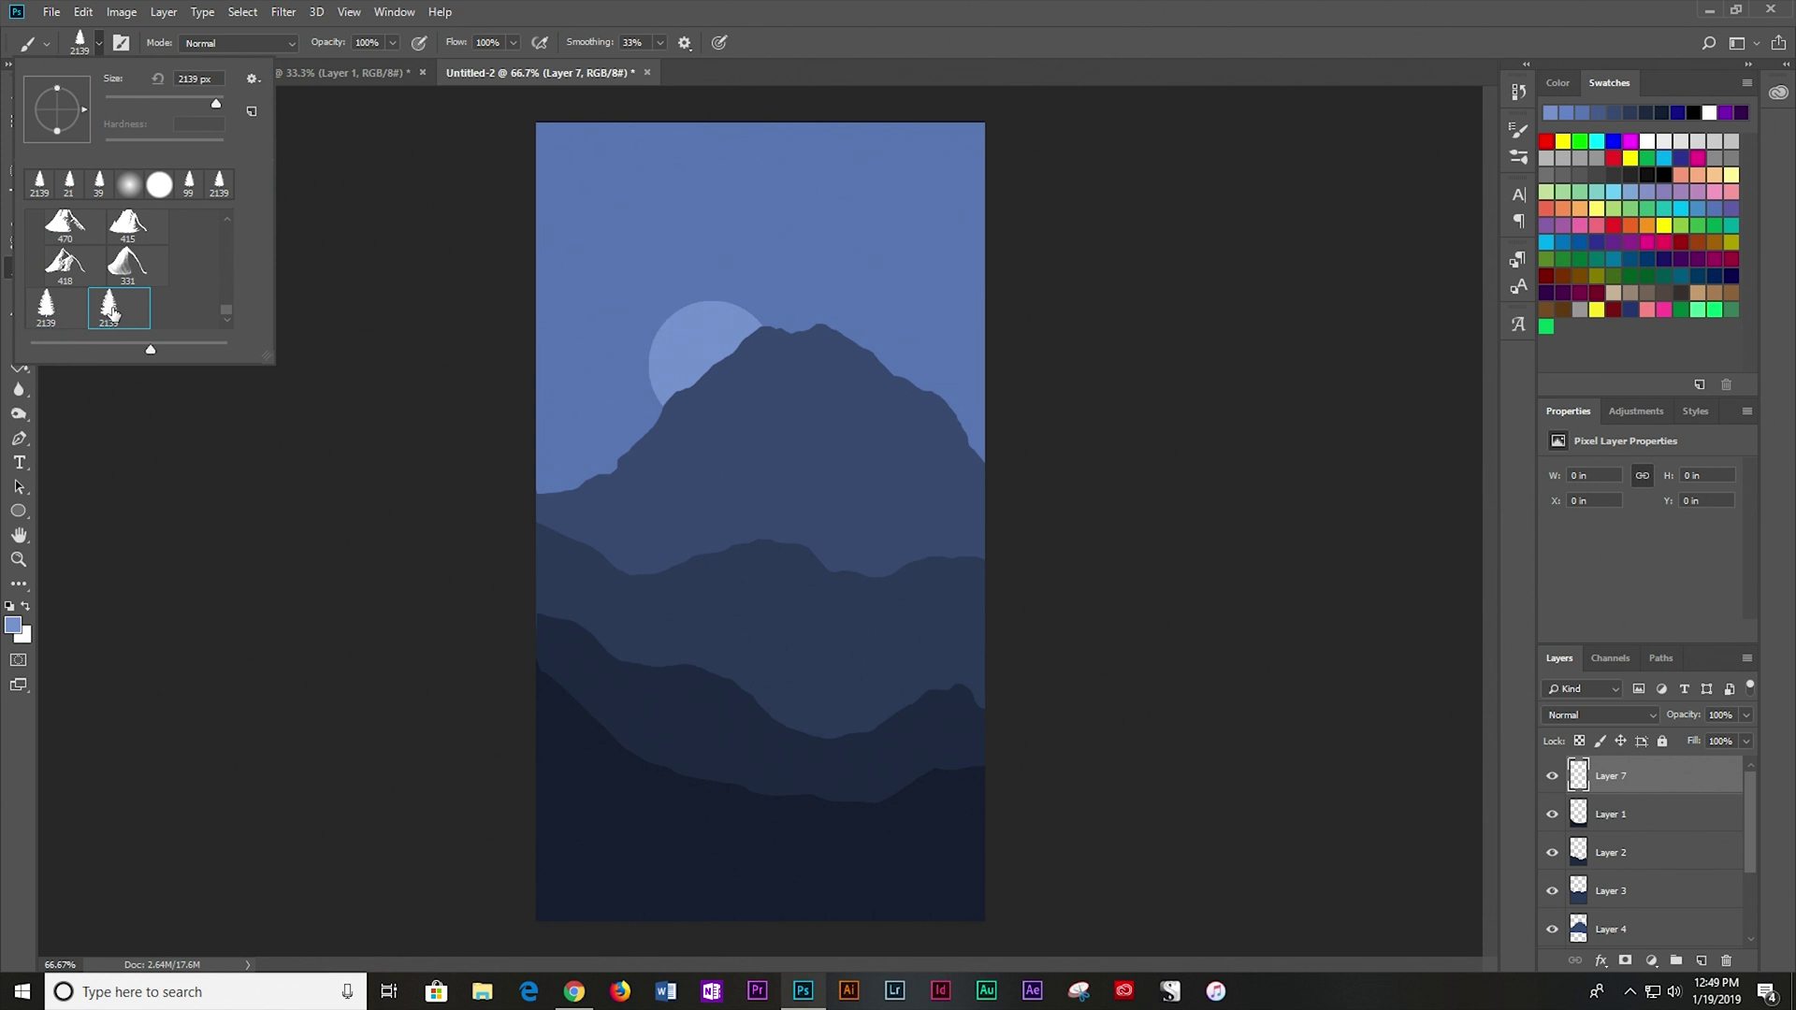
{"action": "scroll", "coordinate": [182, 295], "scroll_direction": "down", "scroll_amount": 3}
{"action": "scroll", "coordinate": [181, 295], "scroll_direction": "up", "scroll_amount": 3}
{"action": "left_click", "coordinate": [123, 318]}
{"action": "left_click", "coordinate": [99, 43]}
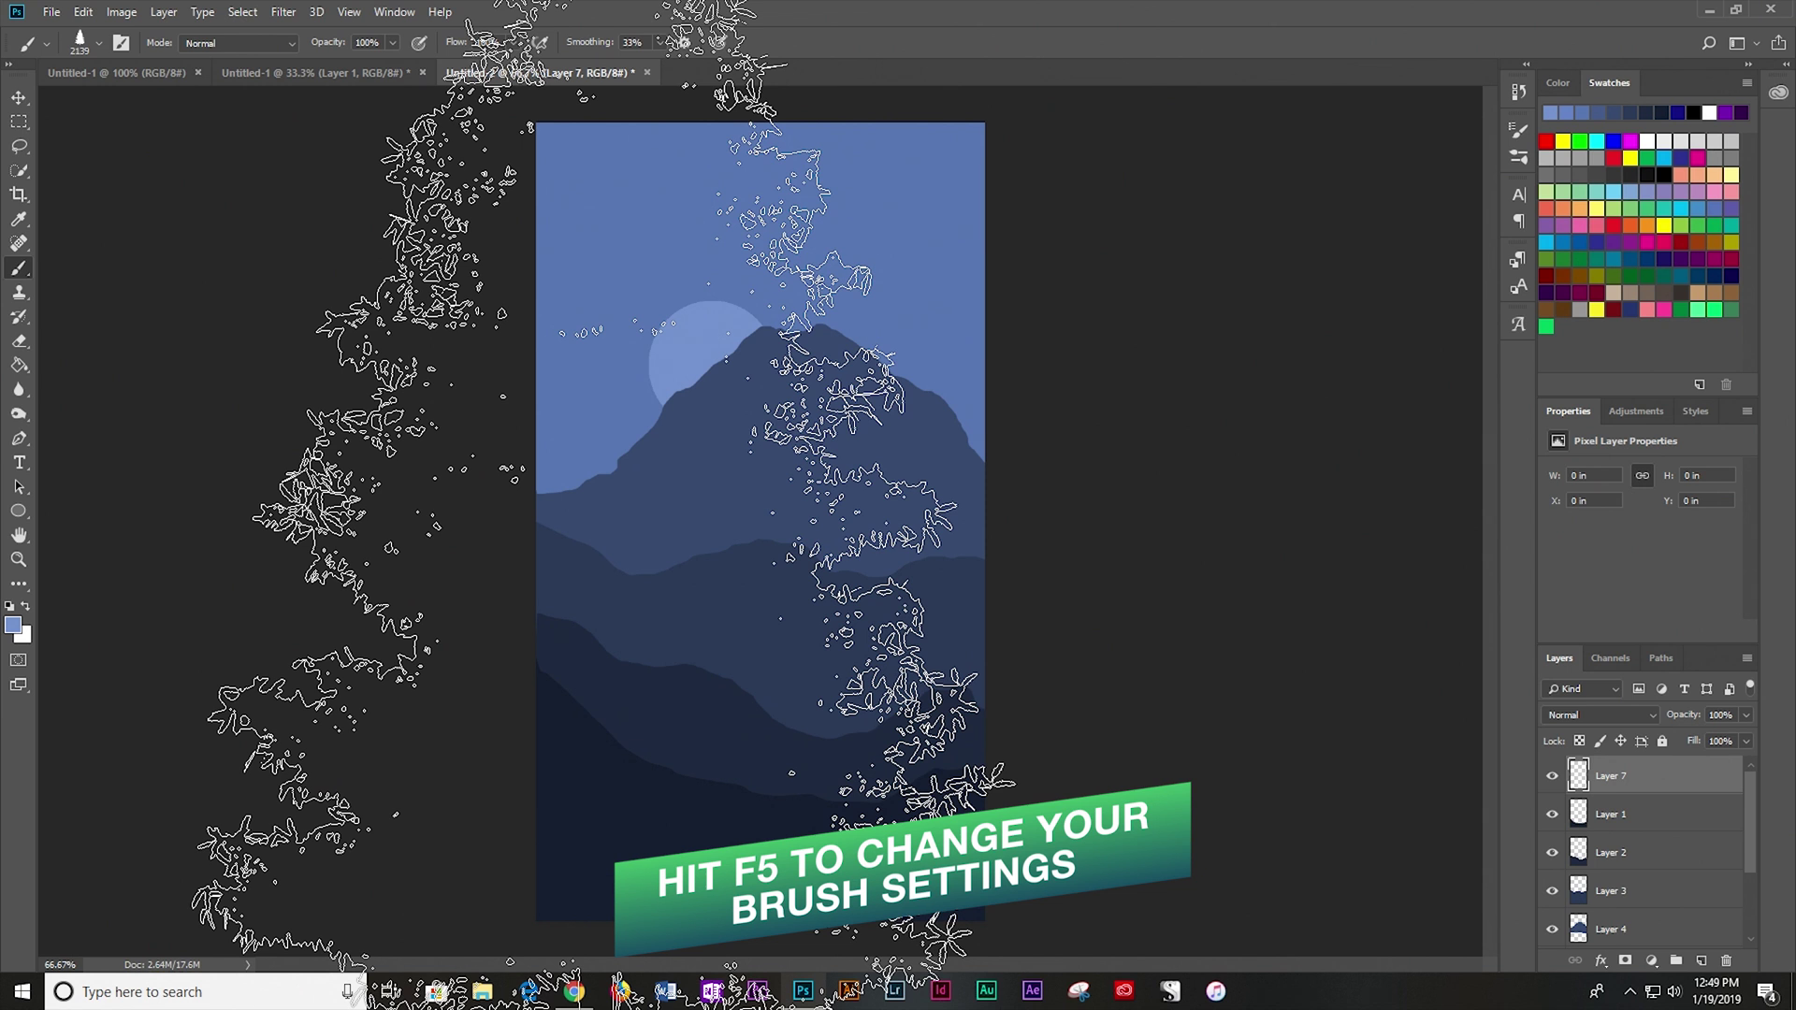
Set the tree brush spacing to 135% in Brush Settings and turn on Shape Dynamics.
{"action": "key", "text": "F5"}
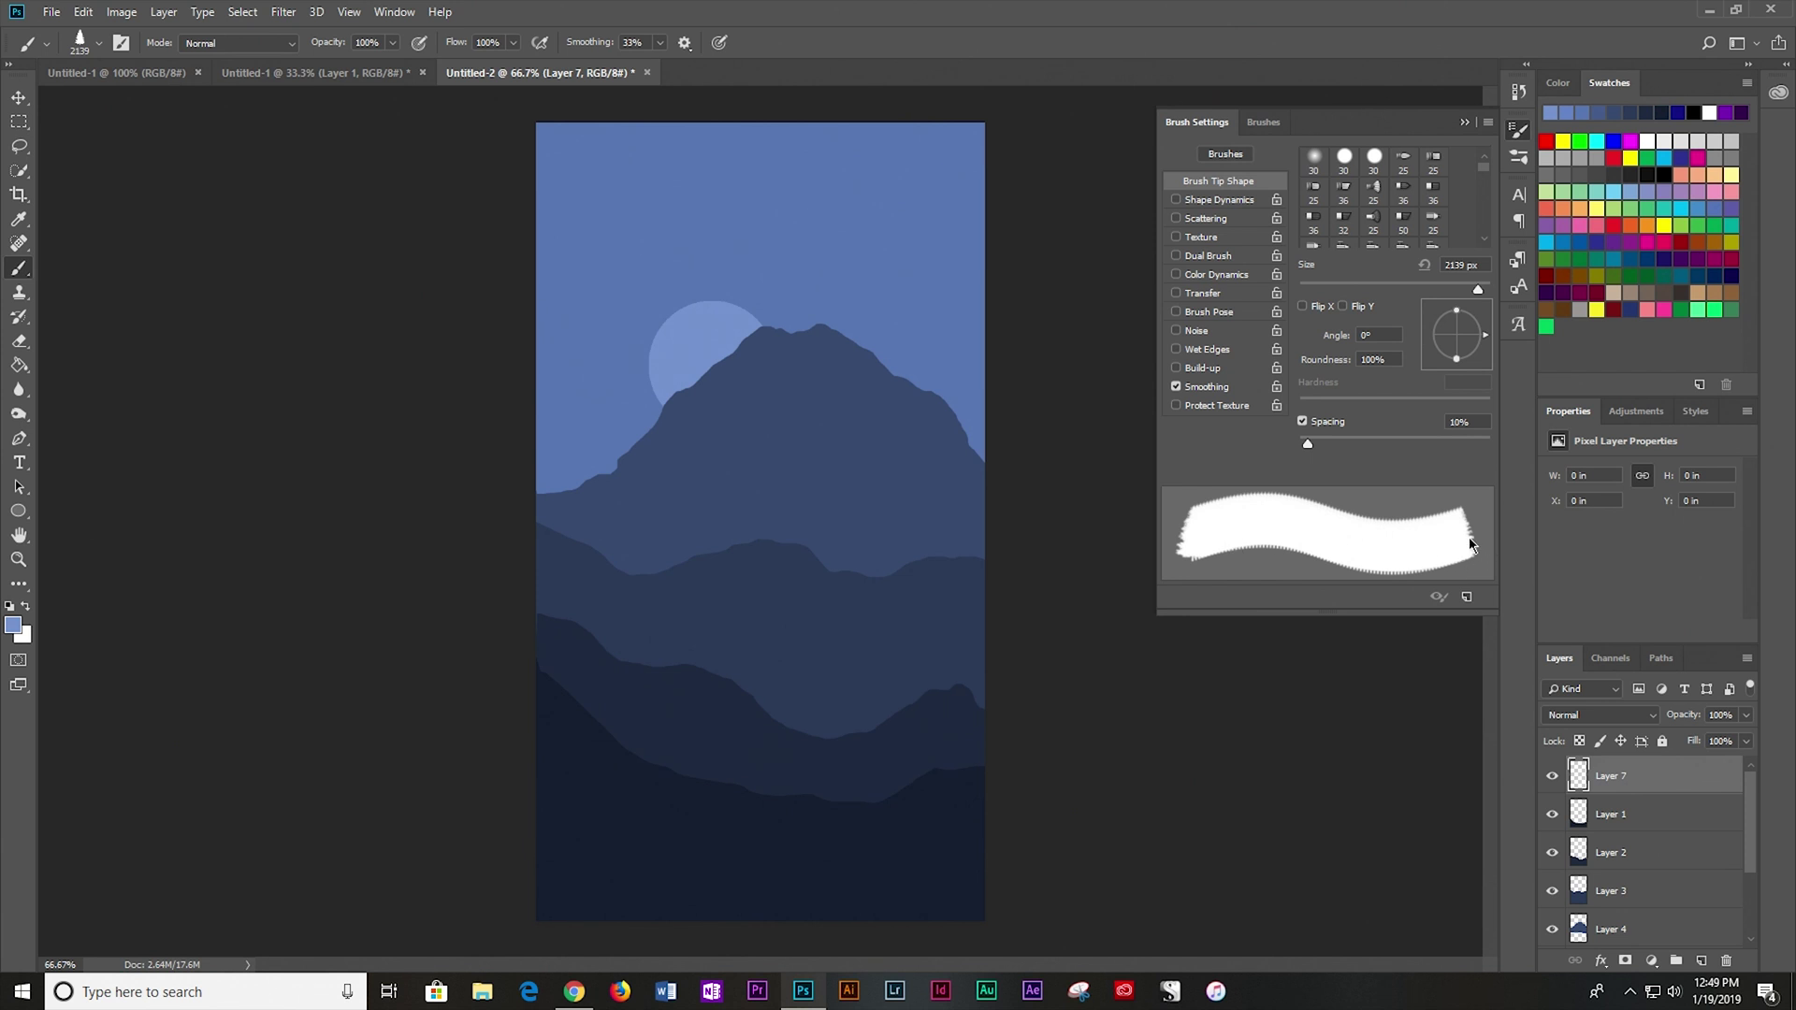
{"action": "left_click_drag", "start_coordinate": [1308, 444], "coordinate": [1413, 462]}
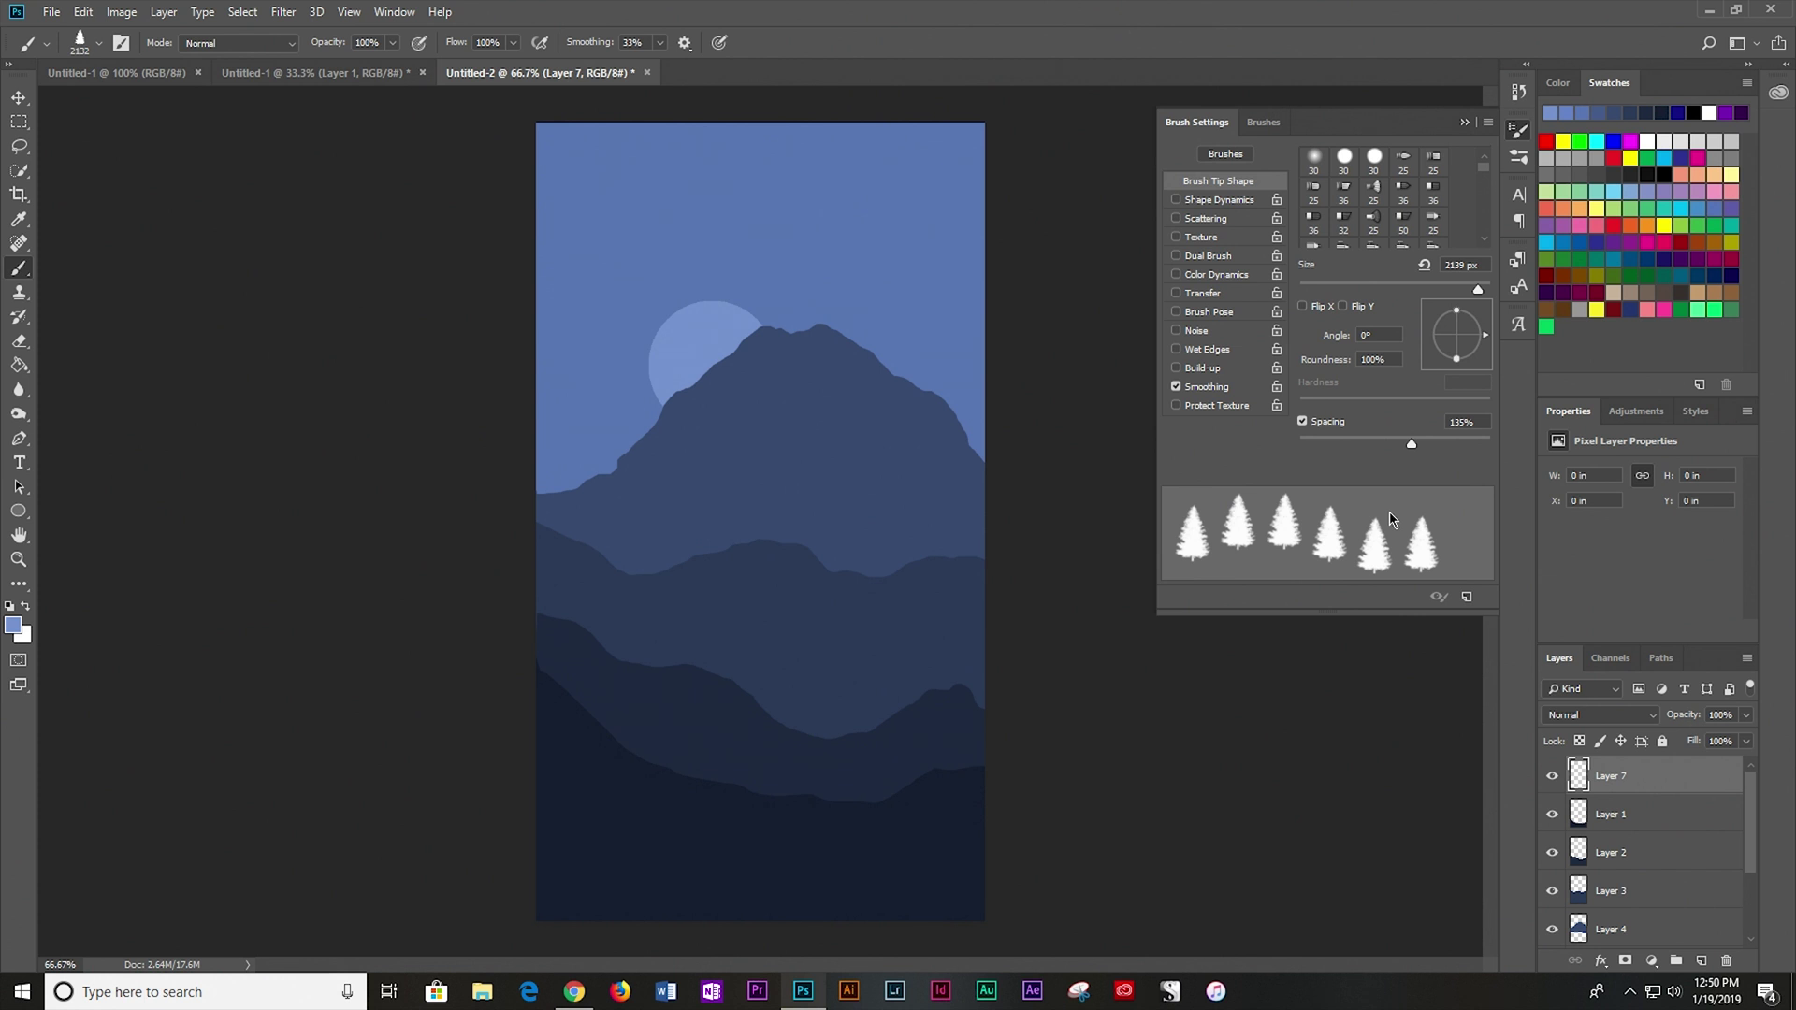
{"action": "left_click", "coordinate": [1219, 201]}
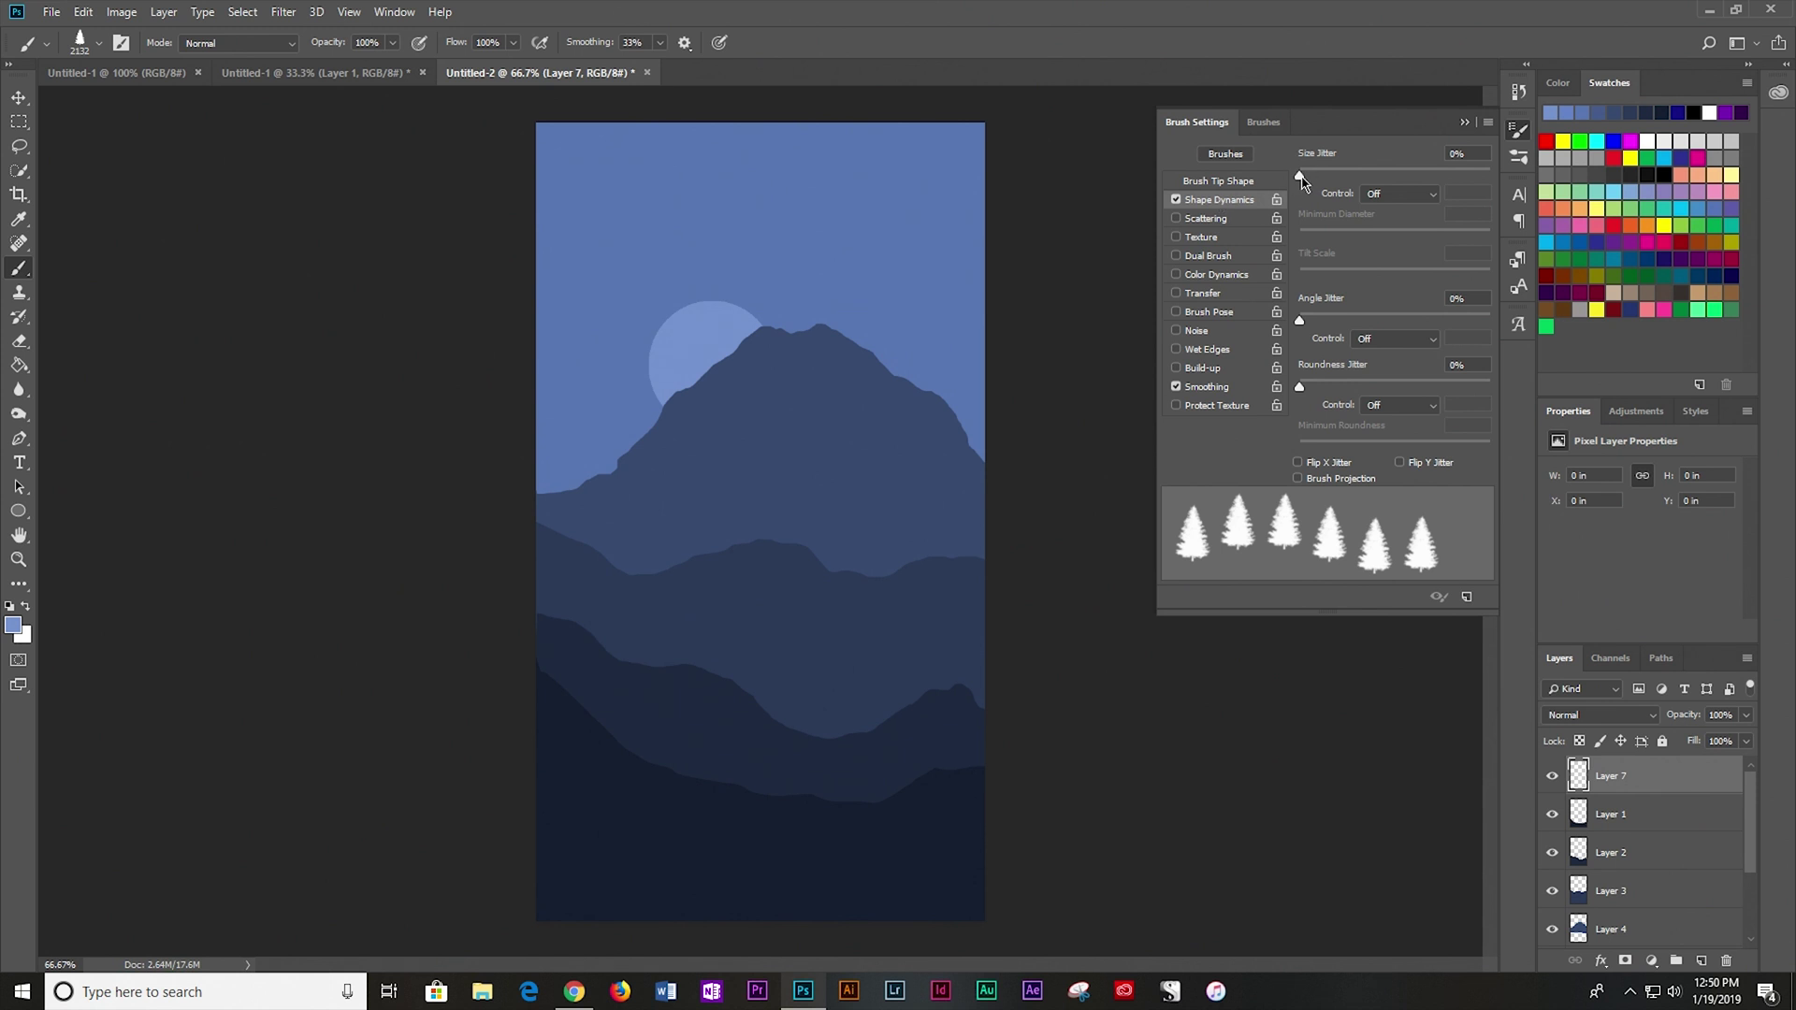
Give the tree brush 66% Size Jitter and close the Brush Settings panel.
{"action": "left_click_drag", "start_coordinate": [1301, 175], "coordinate": [1424, 177]}
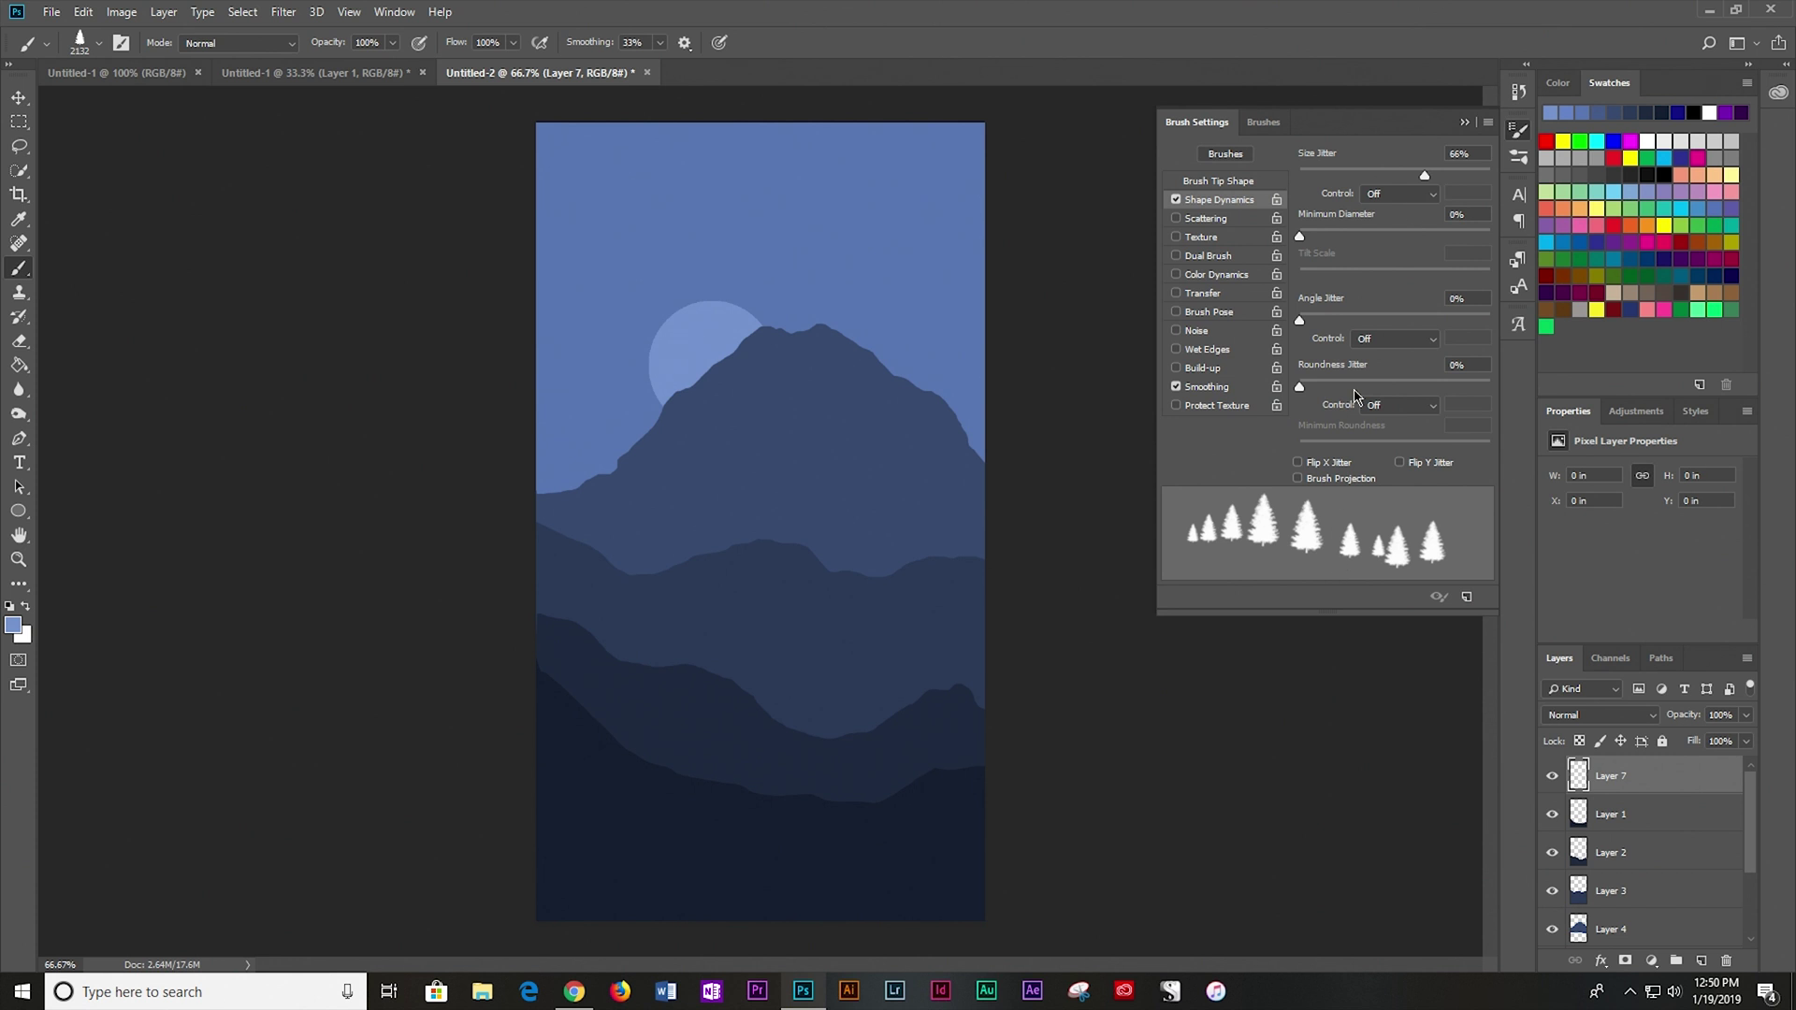
{"action": "left_click", "coordinate": [1465, 123]}
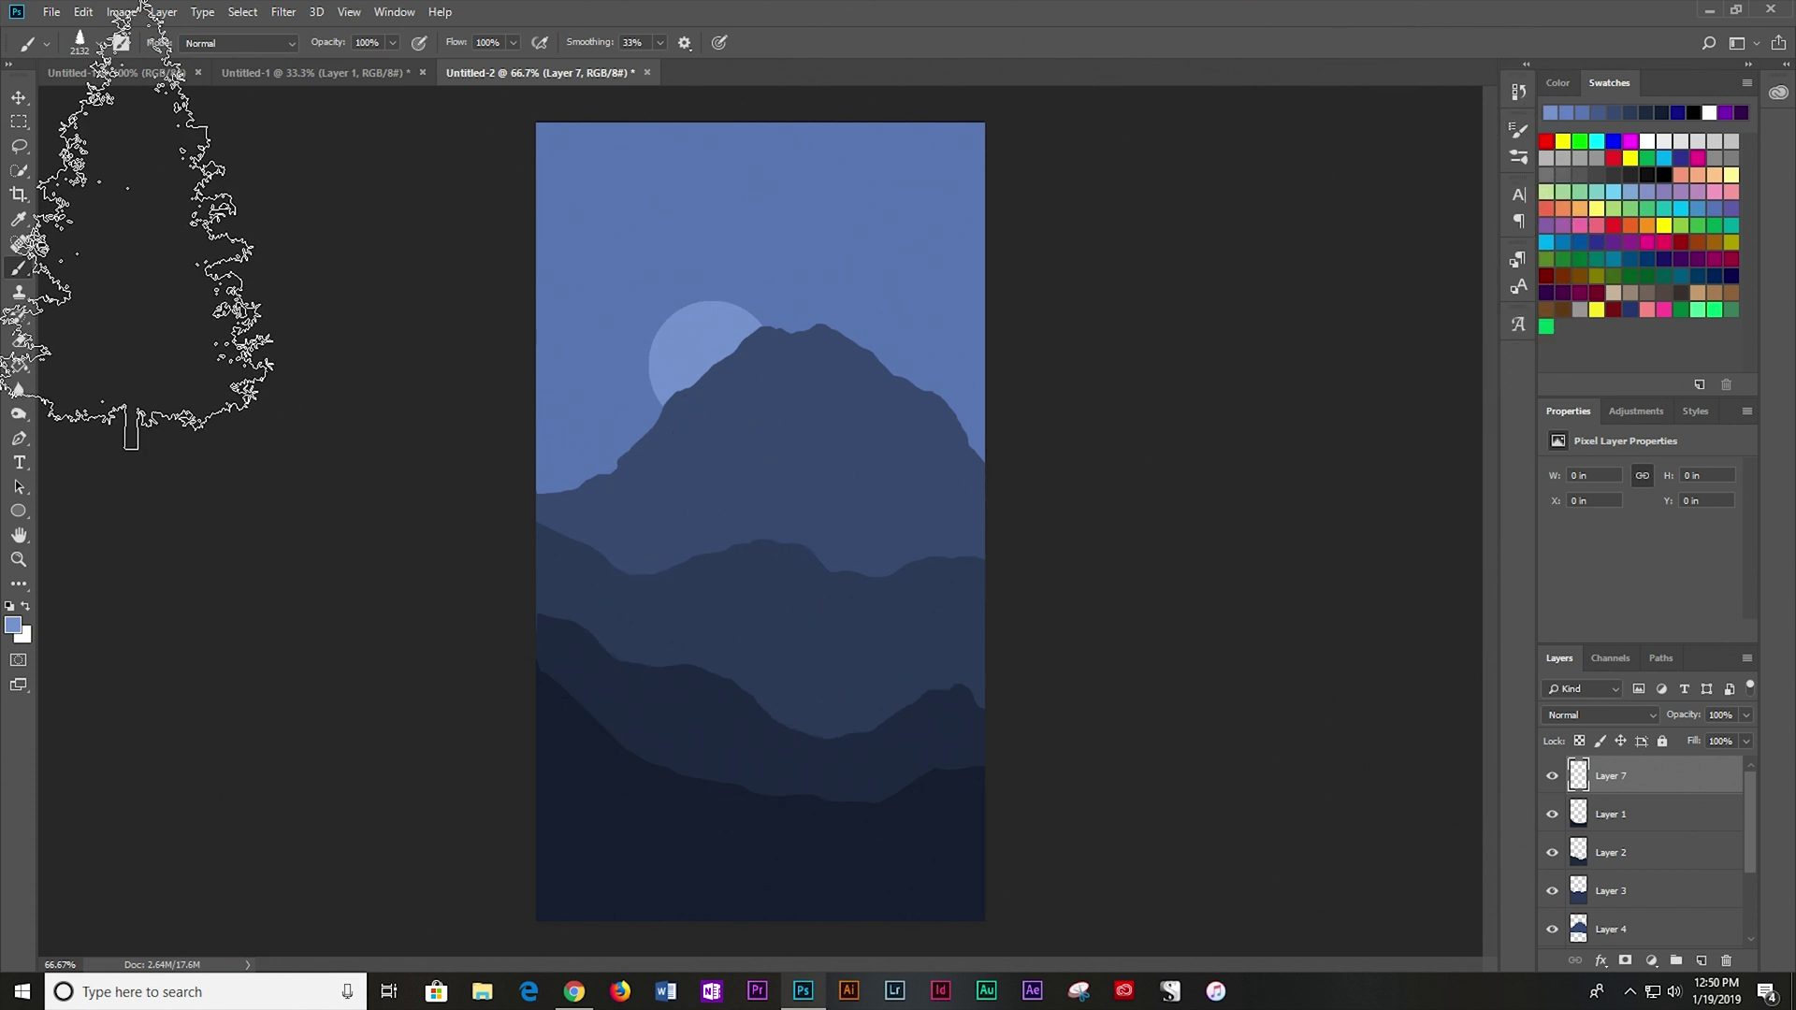
Adjust the tree brush size in the Brush Preset picker.
{"action": "left_click", "coordinate": [98, 43]}
{"action": "left_click", "coordinate": [199, 104]}
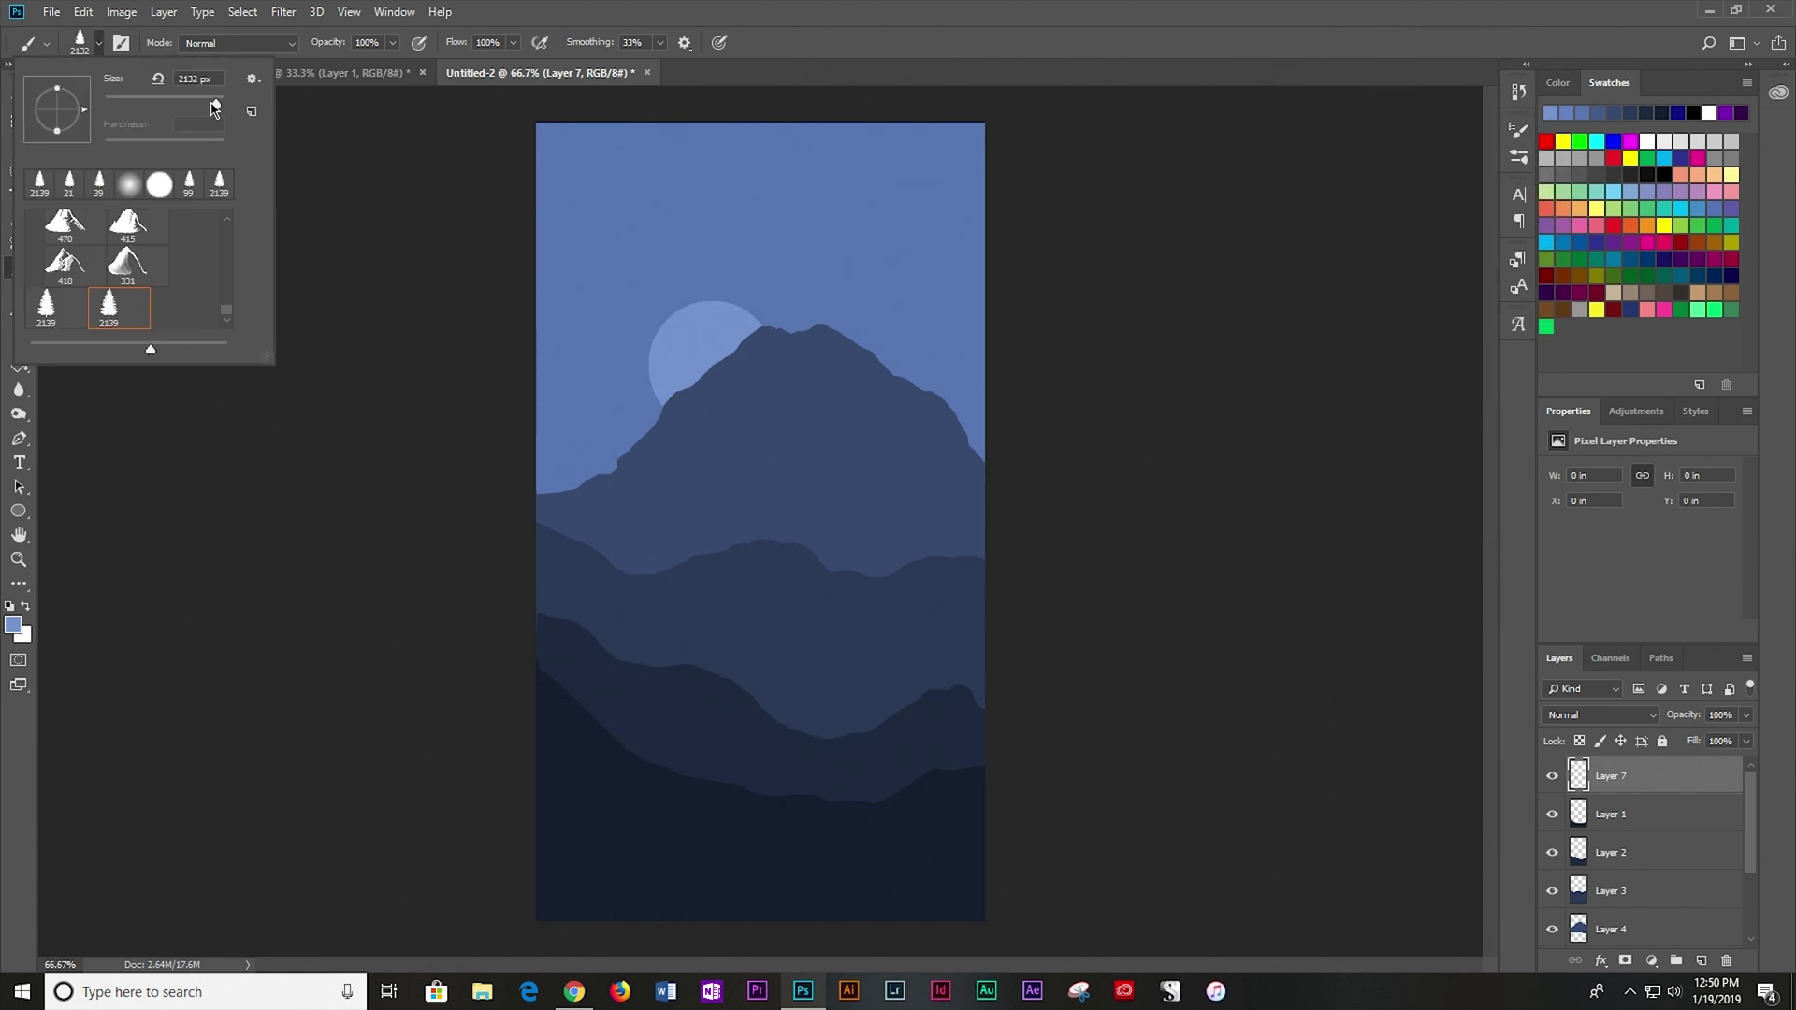
{"action": "left_click_drag", "start_coordinate": [202, 103], "coordinate": [211, 104]}
{"action": "left_click_drag", "start_coordinate": [210, 103], "coordinate": [214, 105]}
Select Layer 1, sample the lowest mountain's navy and darken it to hex 101622.
{"action": "left_click", "coordinate": [19, 365]}
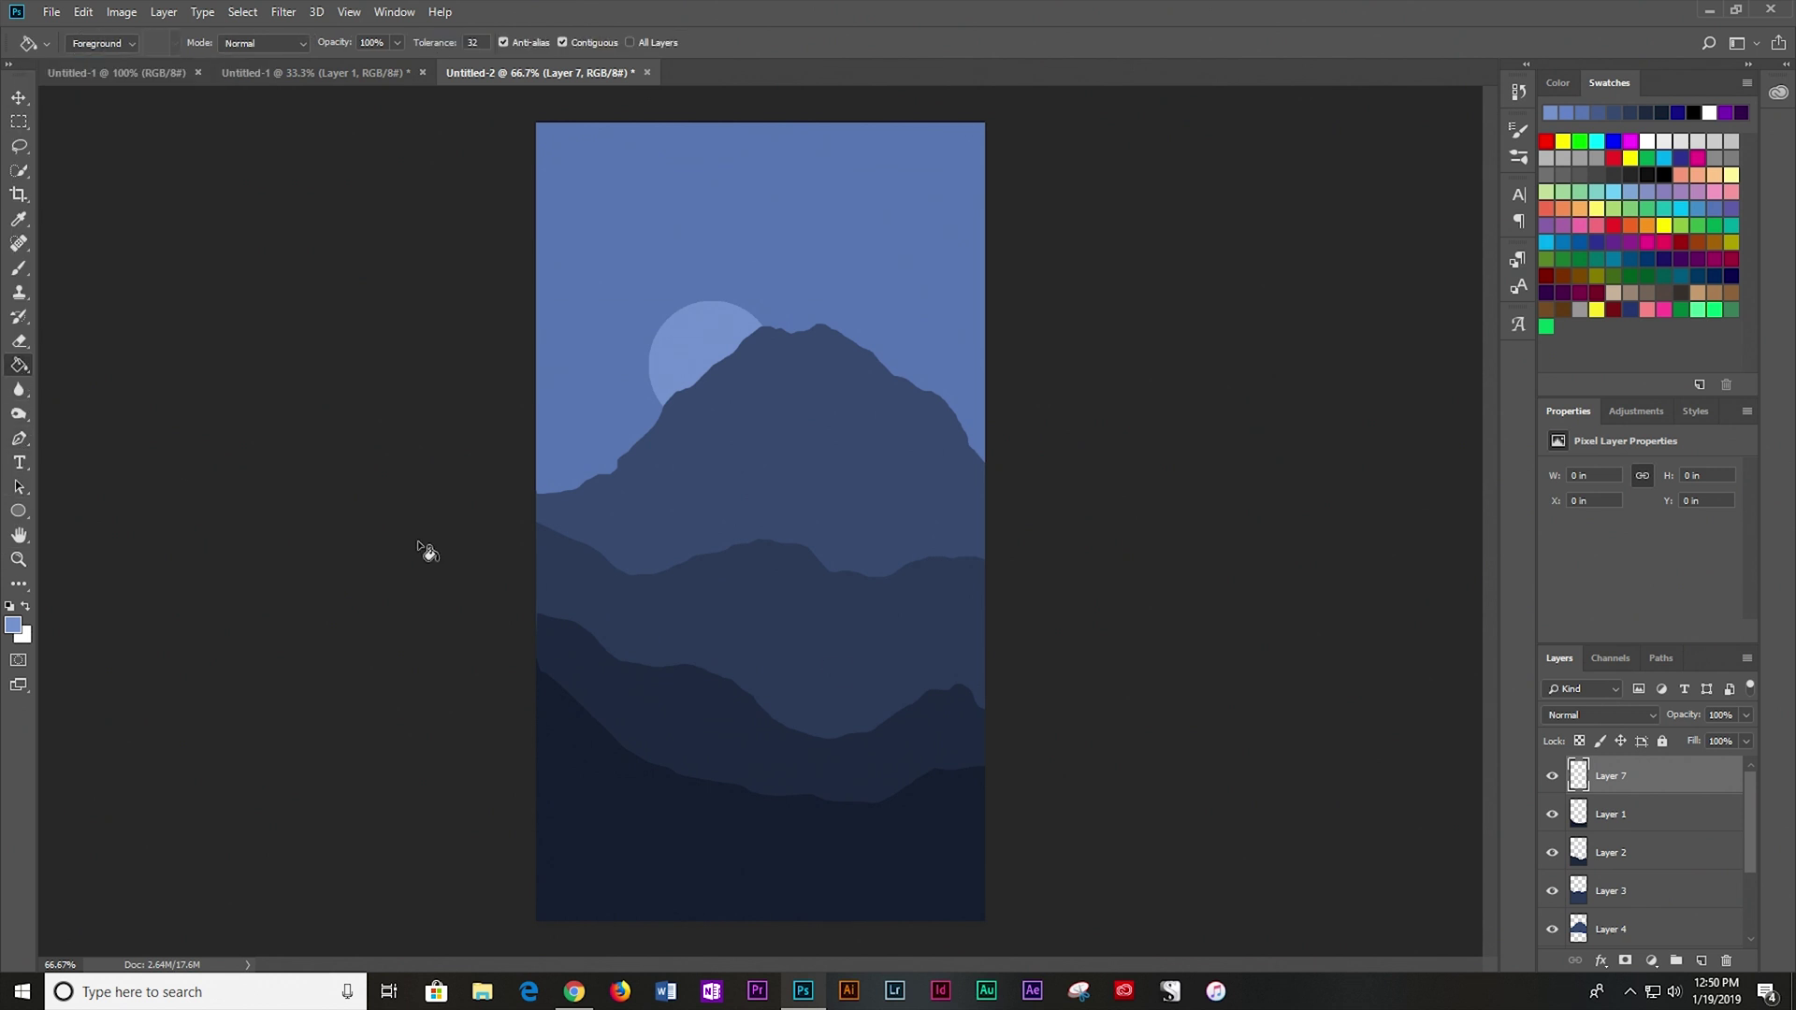
{"action": "left_click", "coordinate": [1671, 828]}
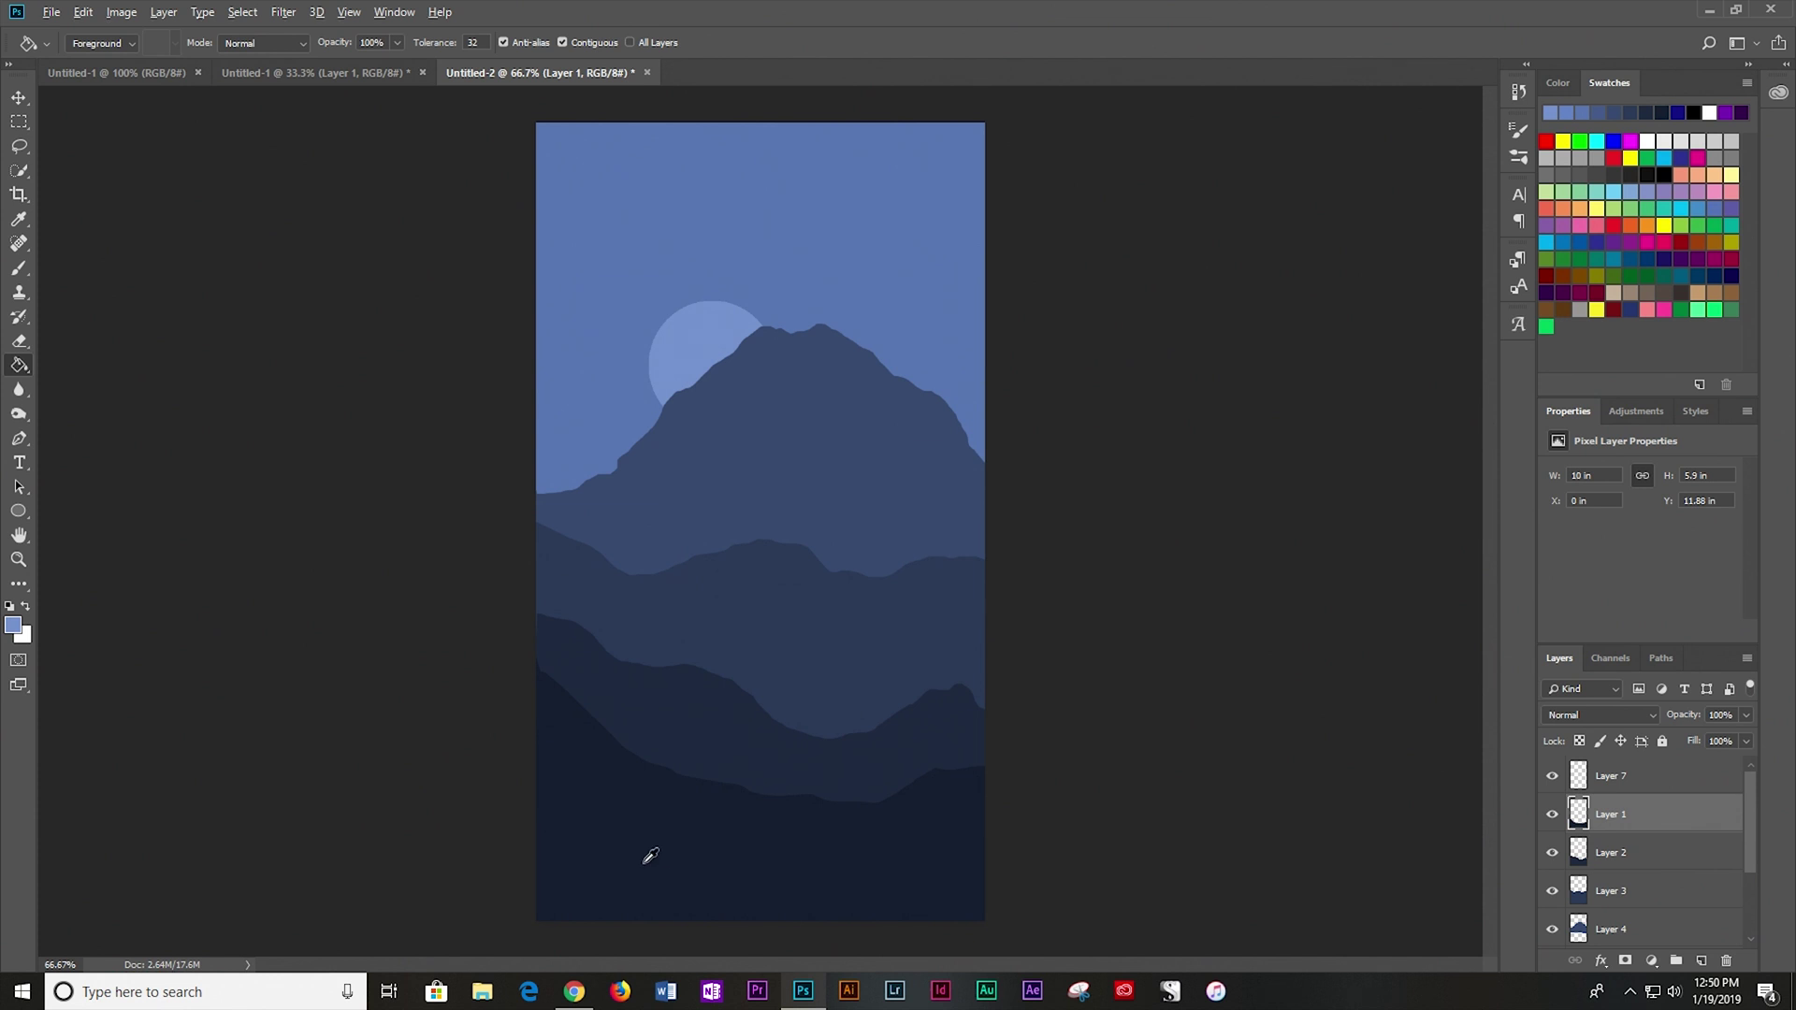
{"action": "left_click", "coordinate": [610, 839], "text": "alt"}
{"action": "left_click", "coordinate": [14, 628]}
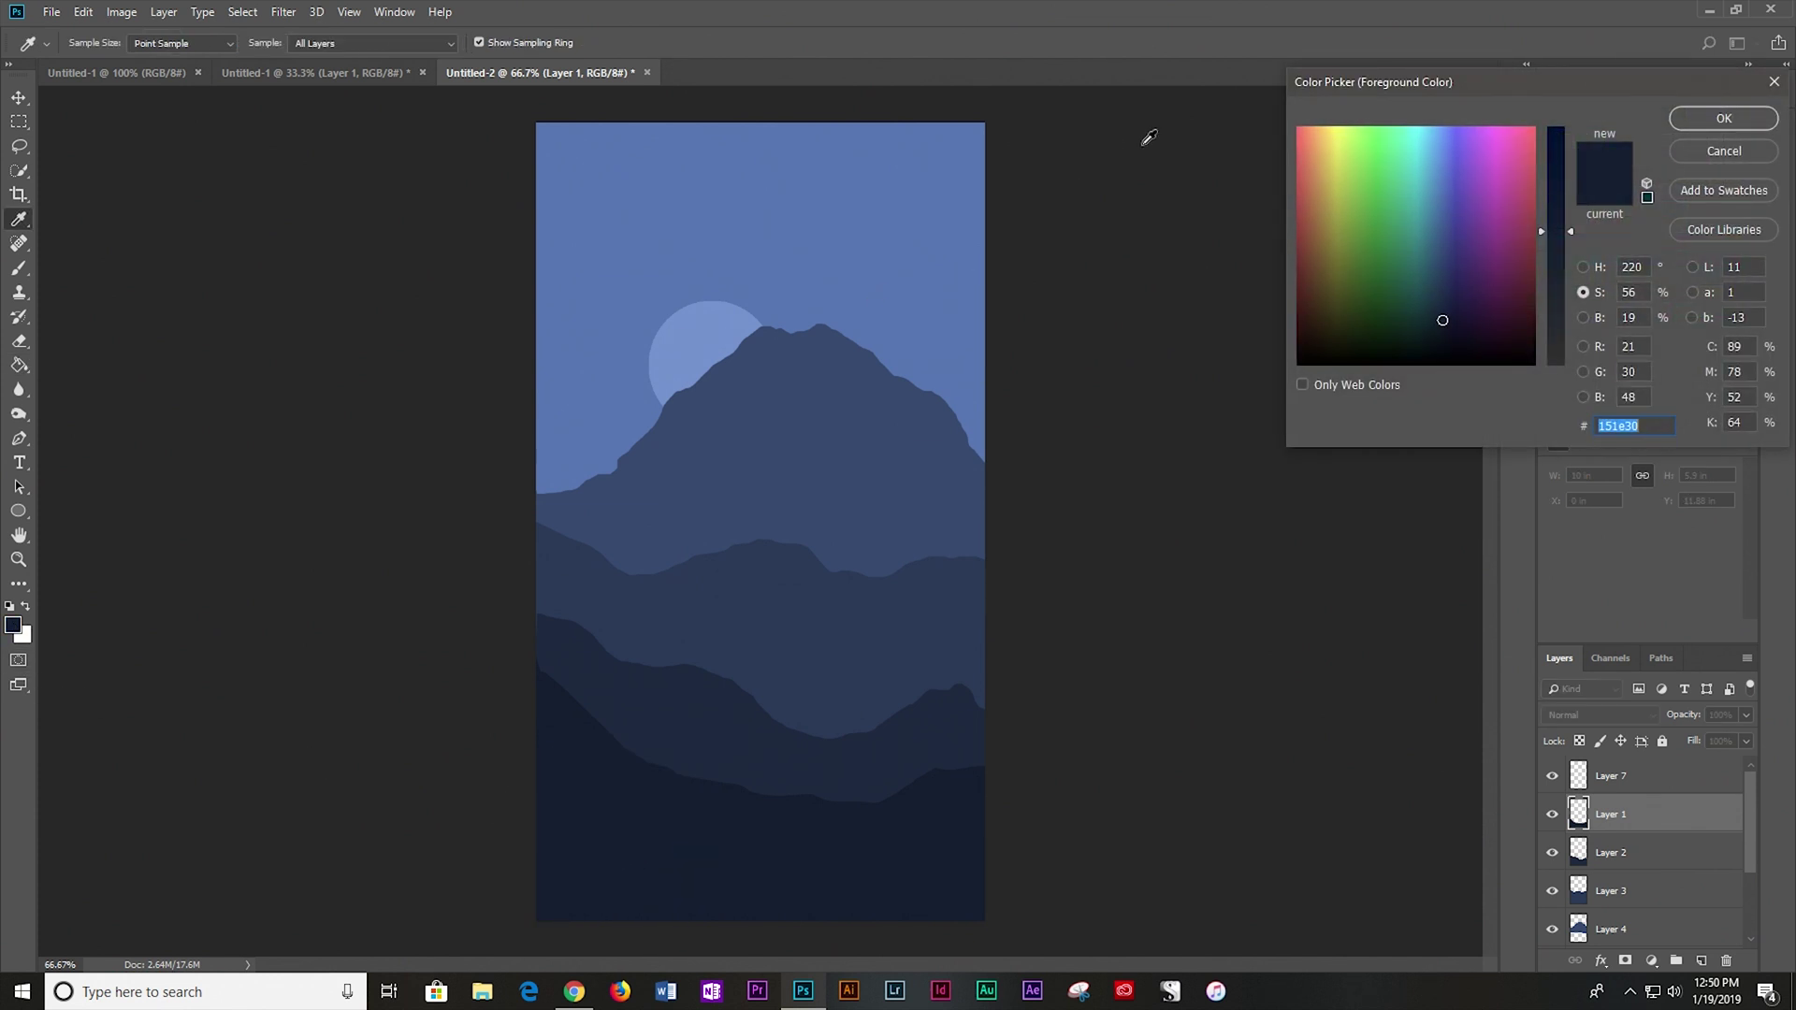
{"action": "left_click", "coordinate": [1583, 318]}
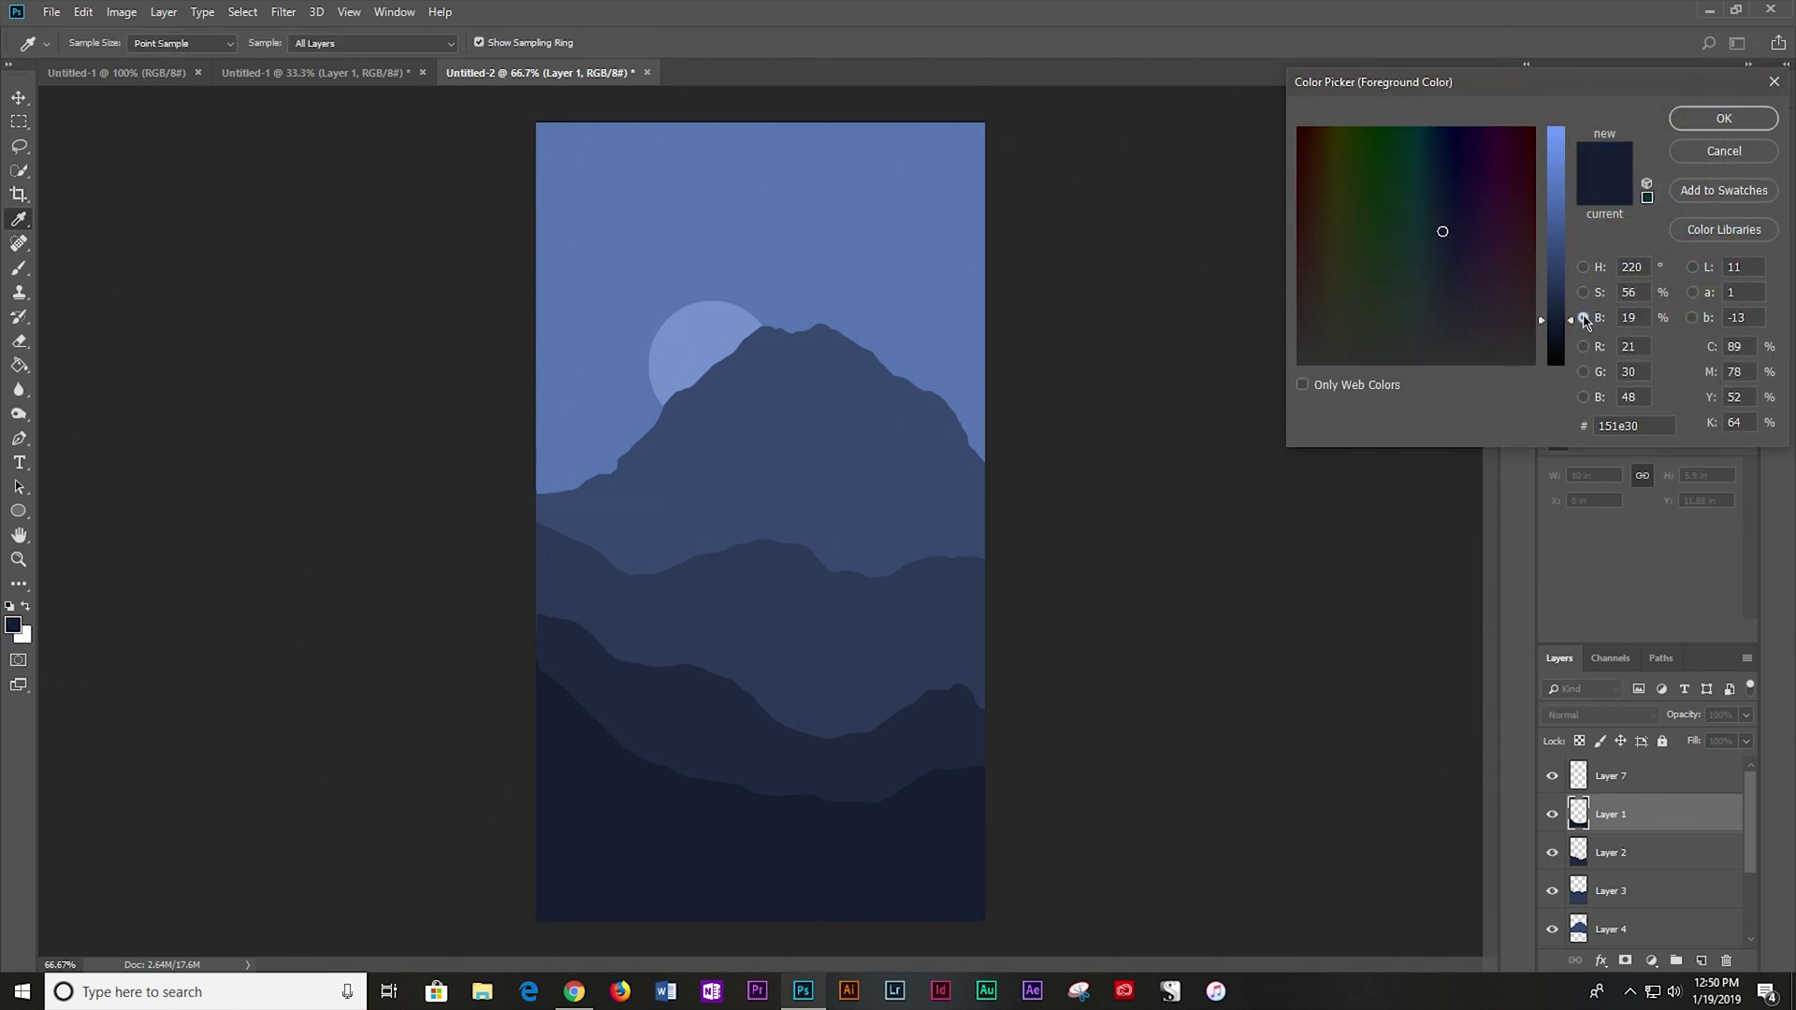
{"action": "left_click_drag", "start_coordinate": [1572, 320], "coordinate": [1571, 340]}
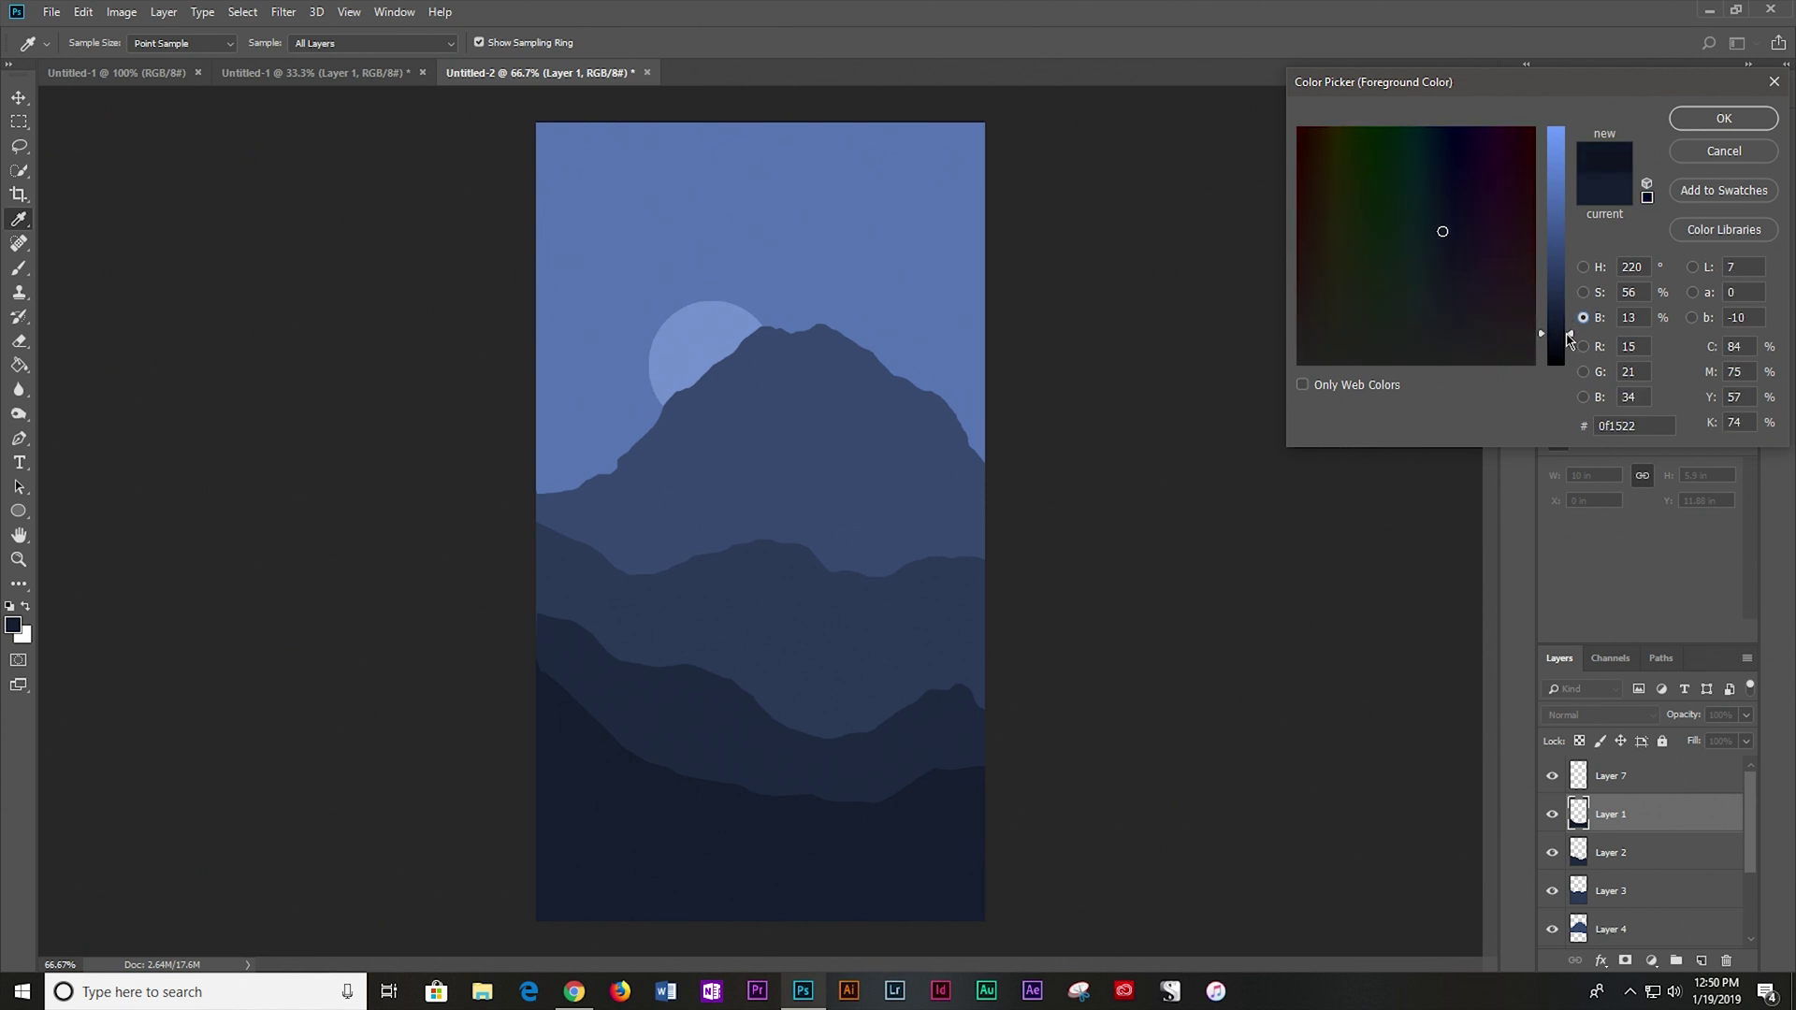
{"action": "left_click", "coordinate": [1583, 292]}
{"action": "left_click_drag", "start_coordinate": [1576, 235], "coordinate": [1576, 249]}
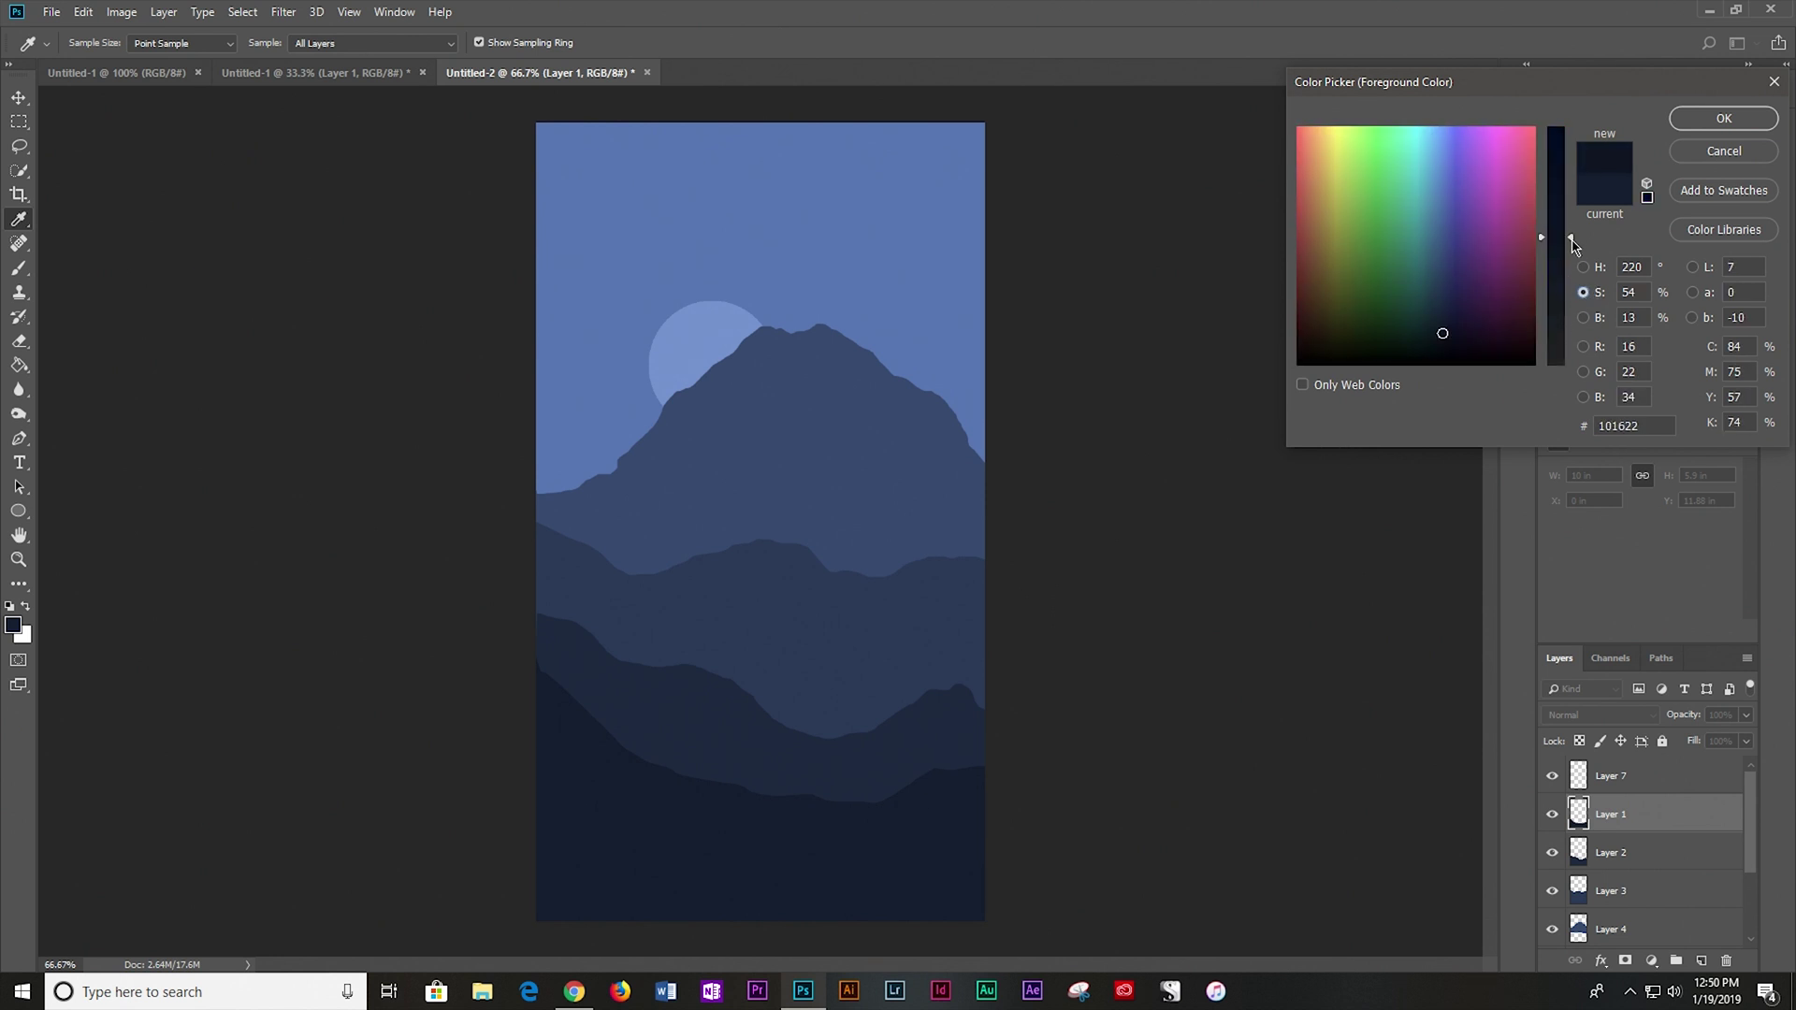
{"action": "left_click", "coordinate": [1722, 118]}
Select Layer 7 and stamp two dark spruce trees at the bottom left.
{"action": "key", "text": "g"}
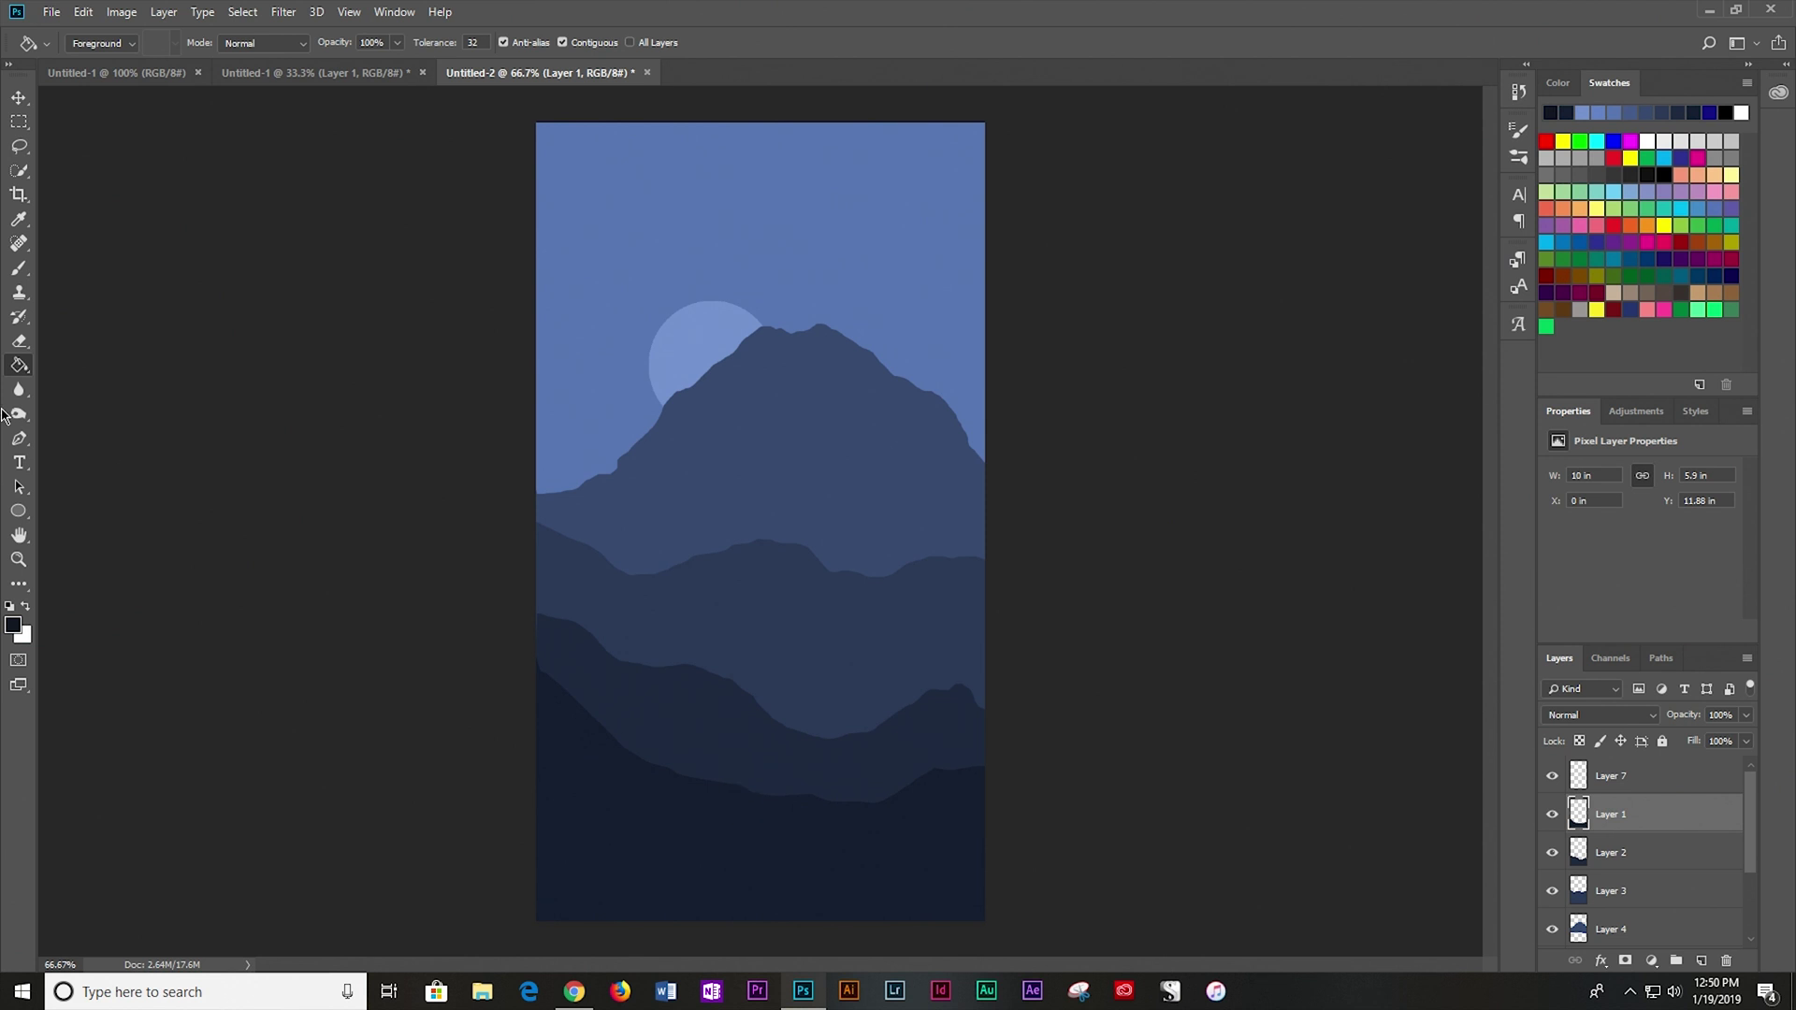
{"action": "left_click", "coordinate": [19, 268]}
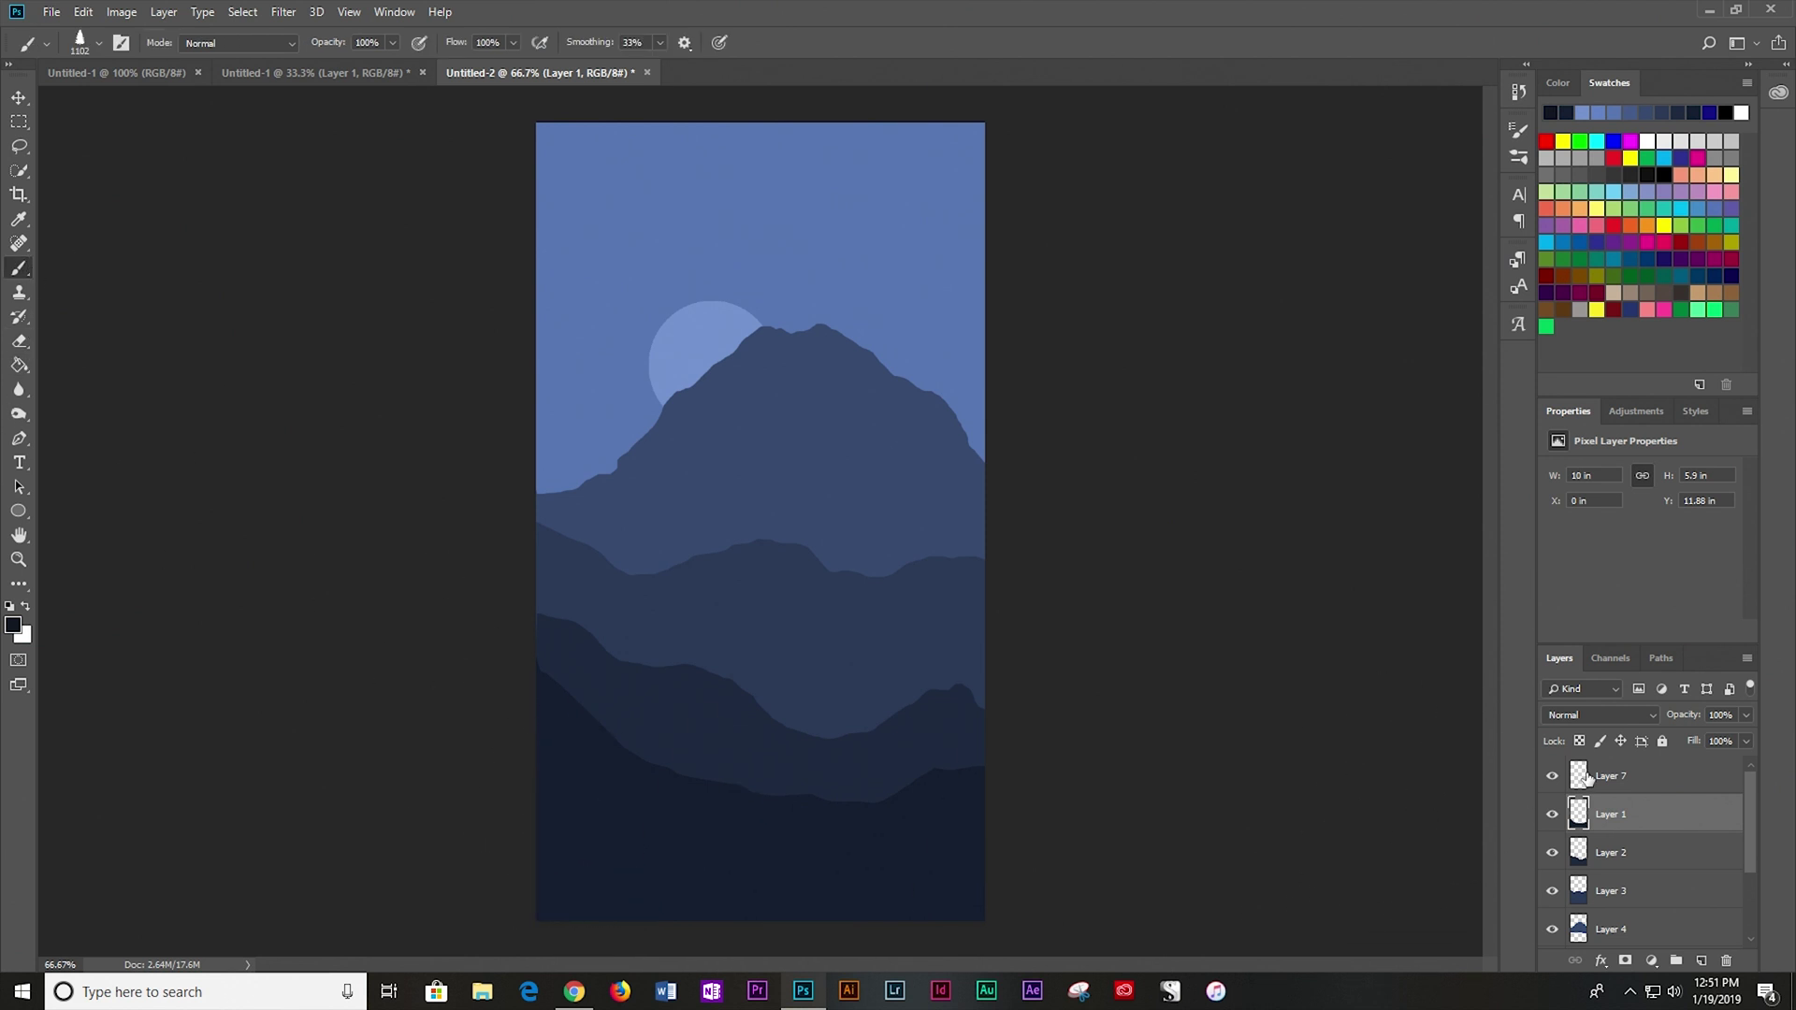
{"action": "left_click", "coordinate": [1625, 778]}
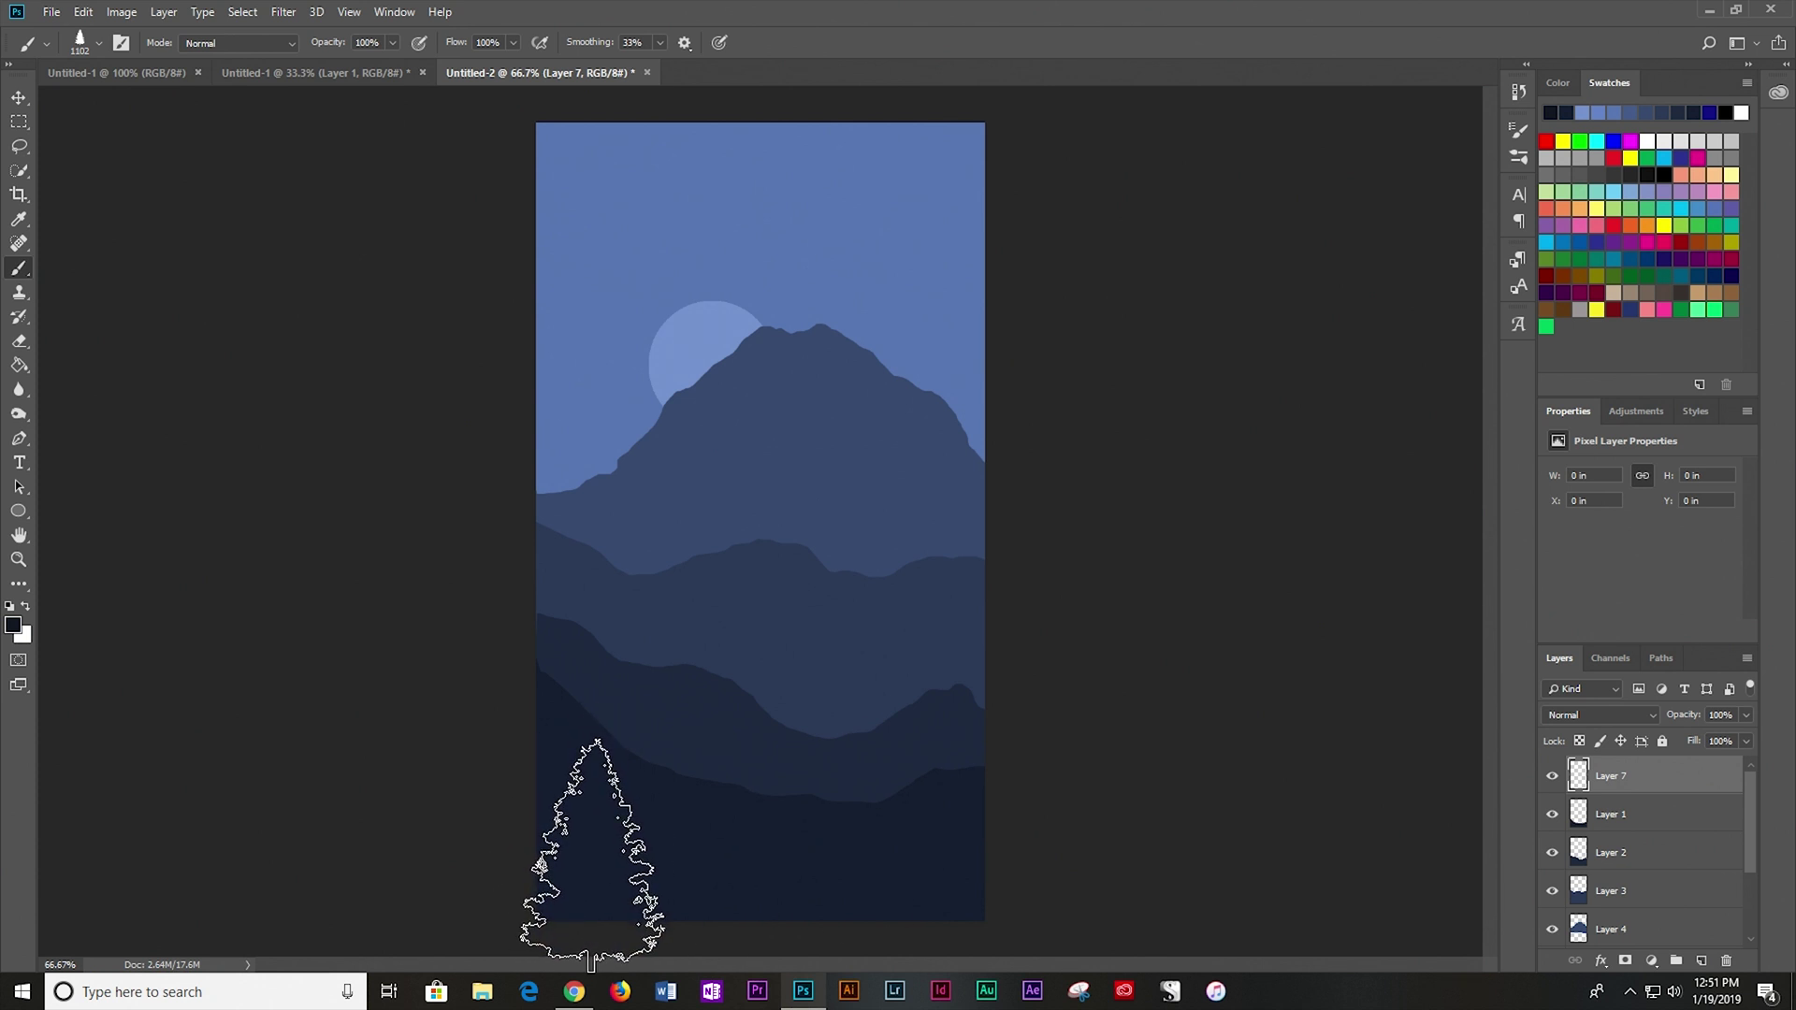
{"action": "left_click", "coordinate": [591, 842]}
{"action": "left_click", "coordinate": [686, 849]}
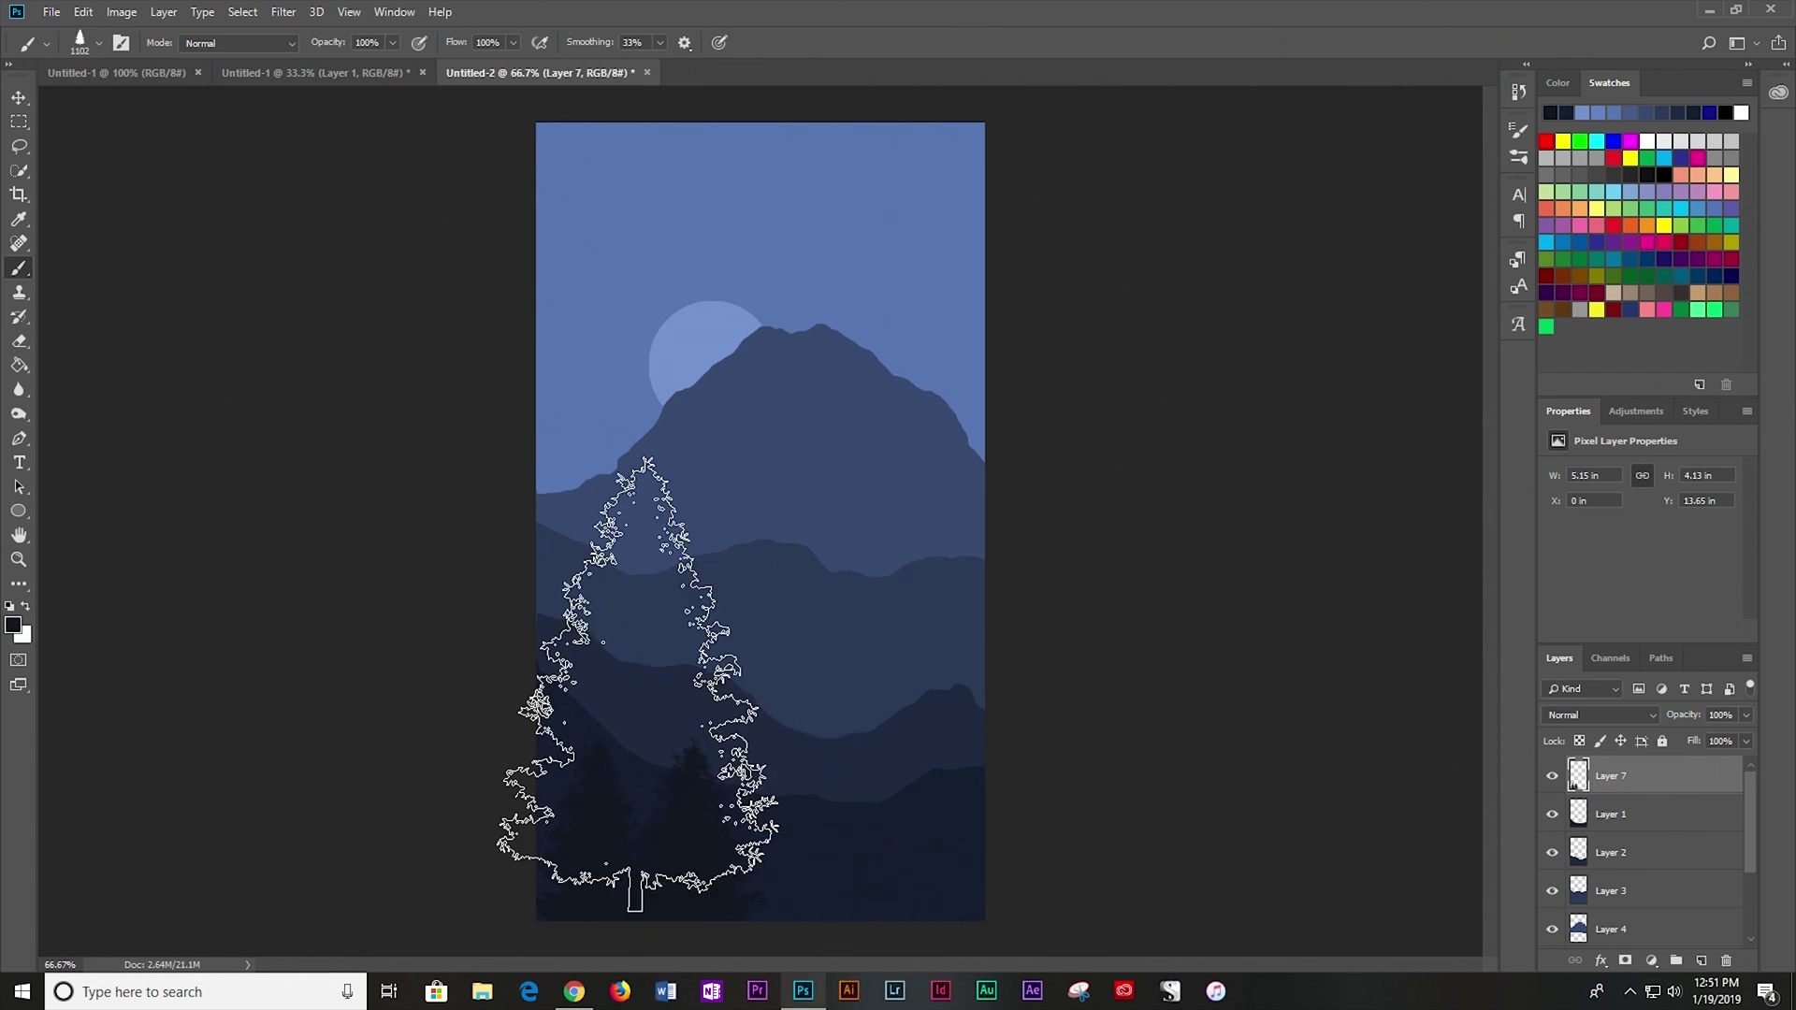
Raise the brush size to 417 and stamp three more trees along the bottom toward the right.
{"action": "left_click", "coordinate": [99, 44]}
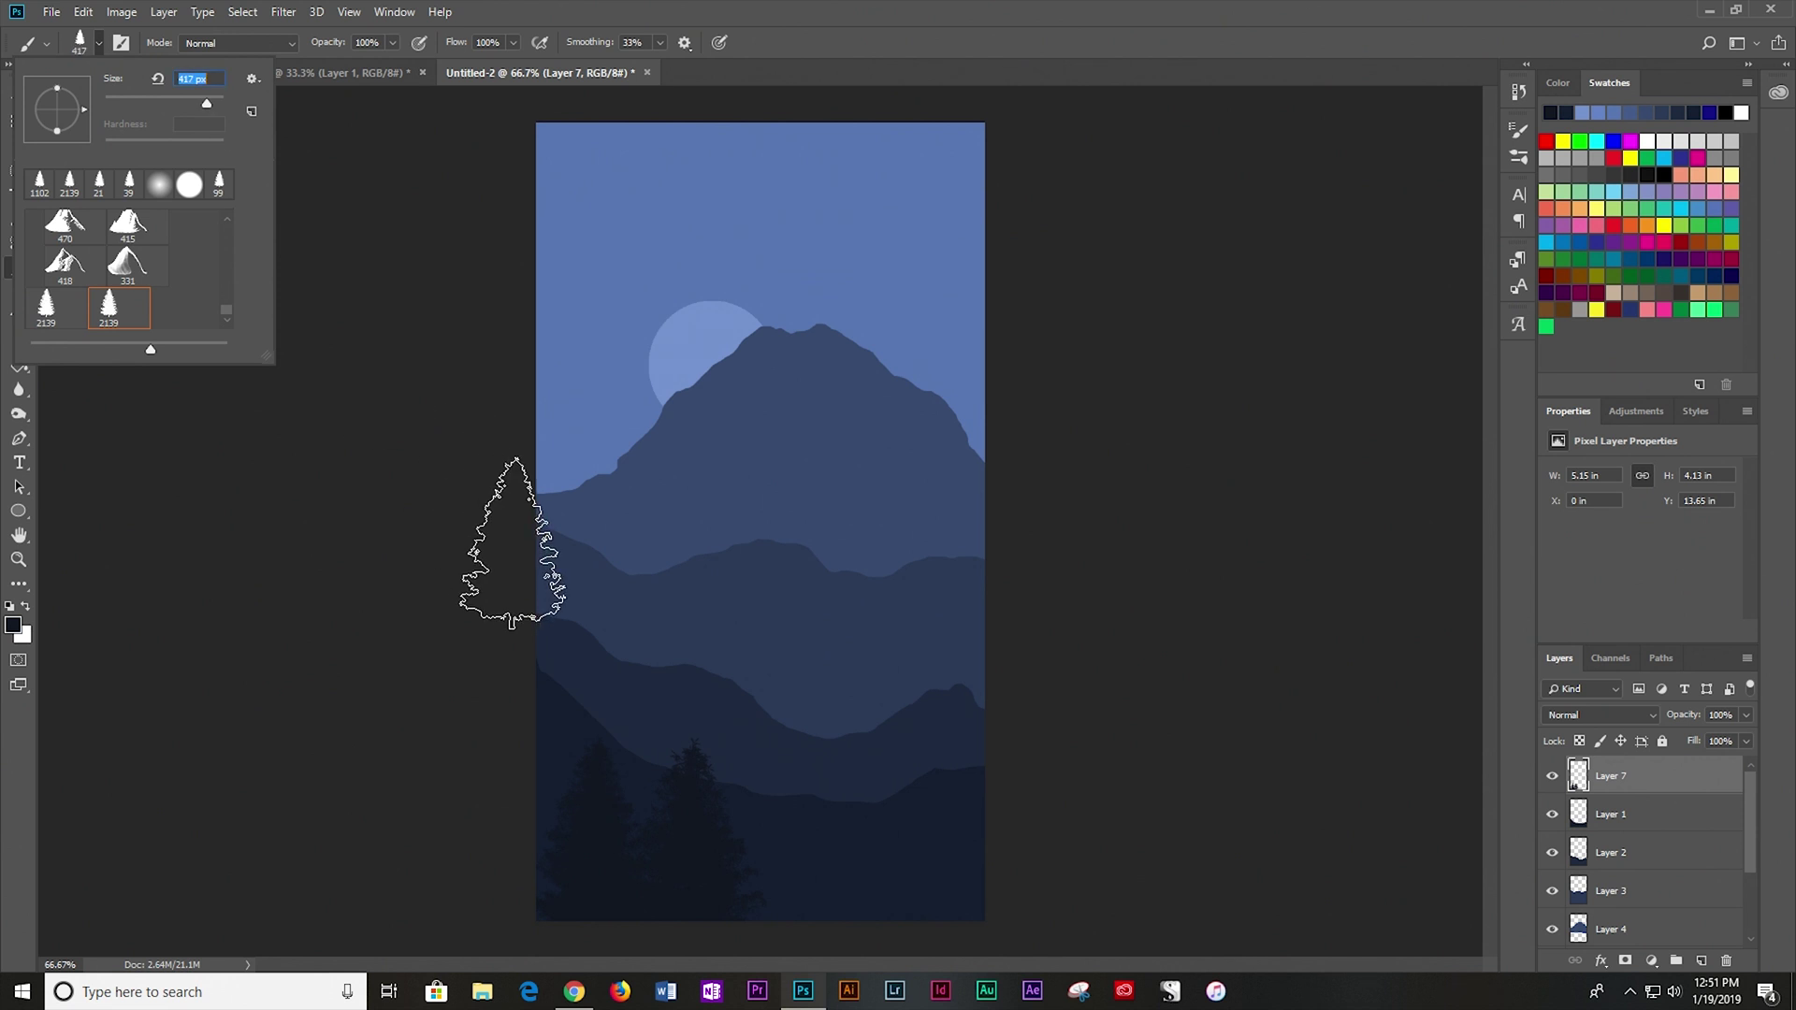
{"action": "key", "text": "Return"}
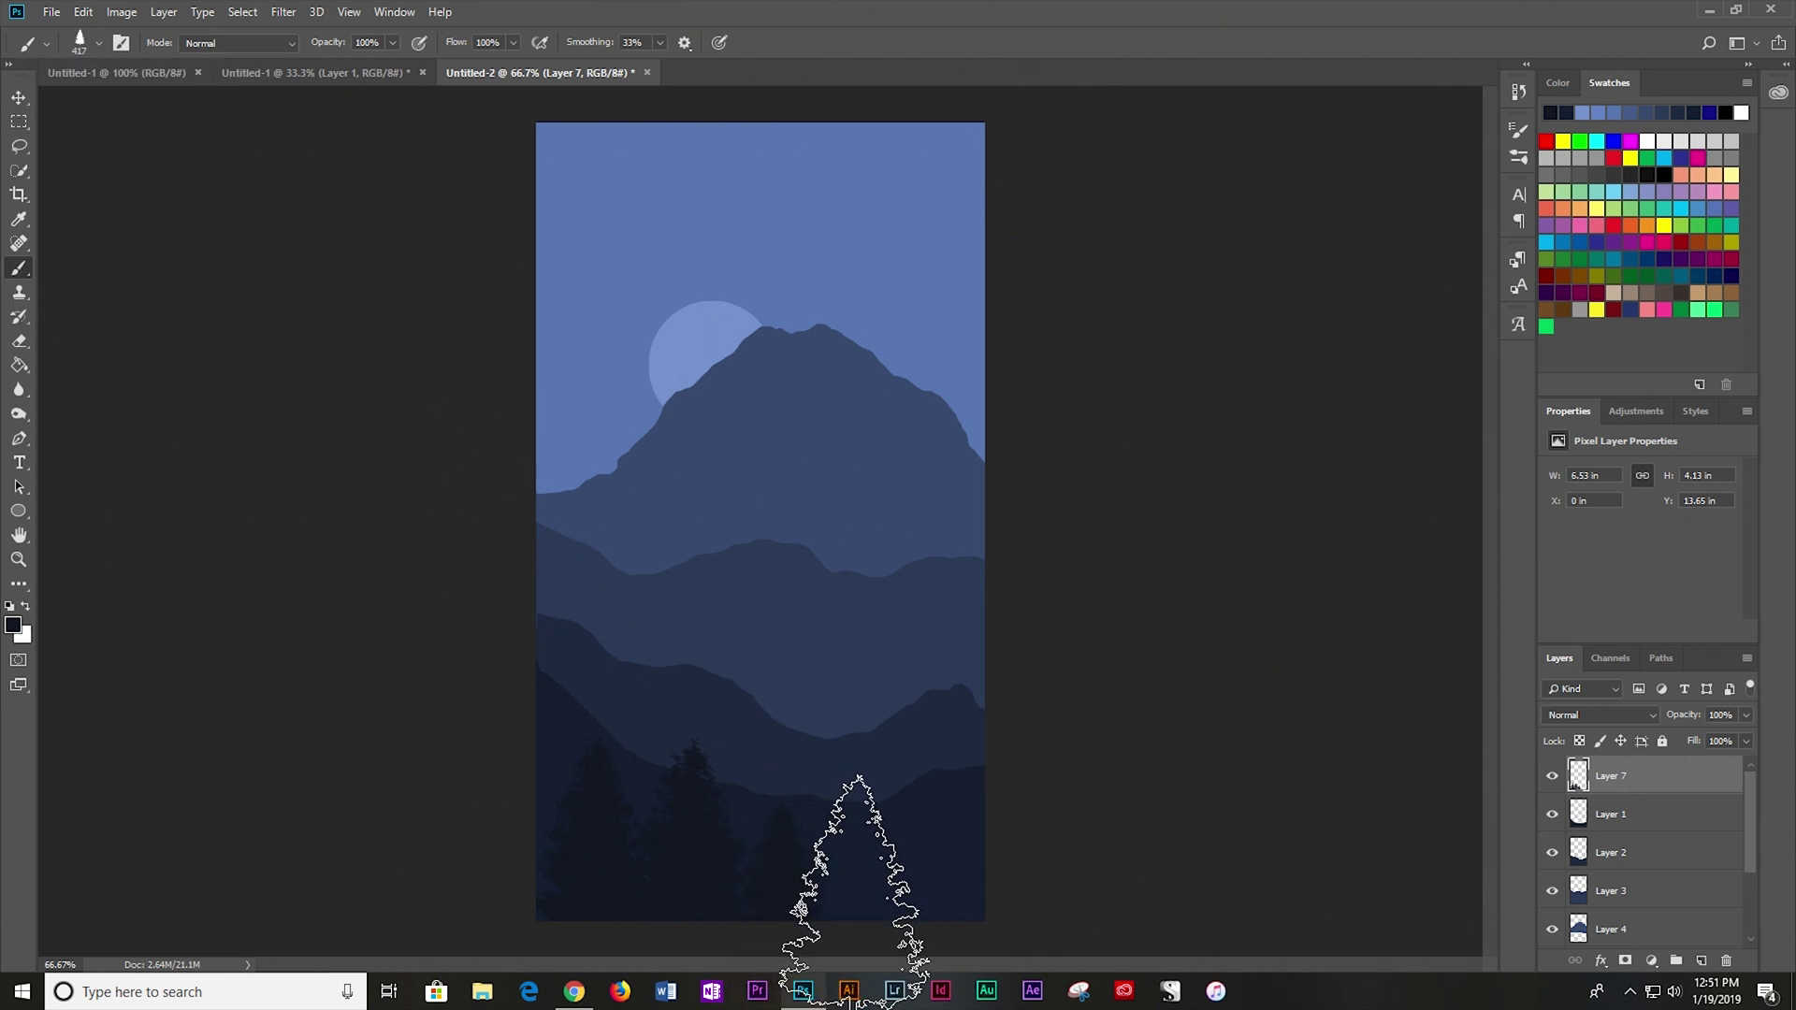
{"action": "left_click", "coordinate": [842, 899]}
{"action": "left_click", "coordinate": [917, 900]}
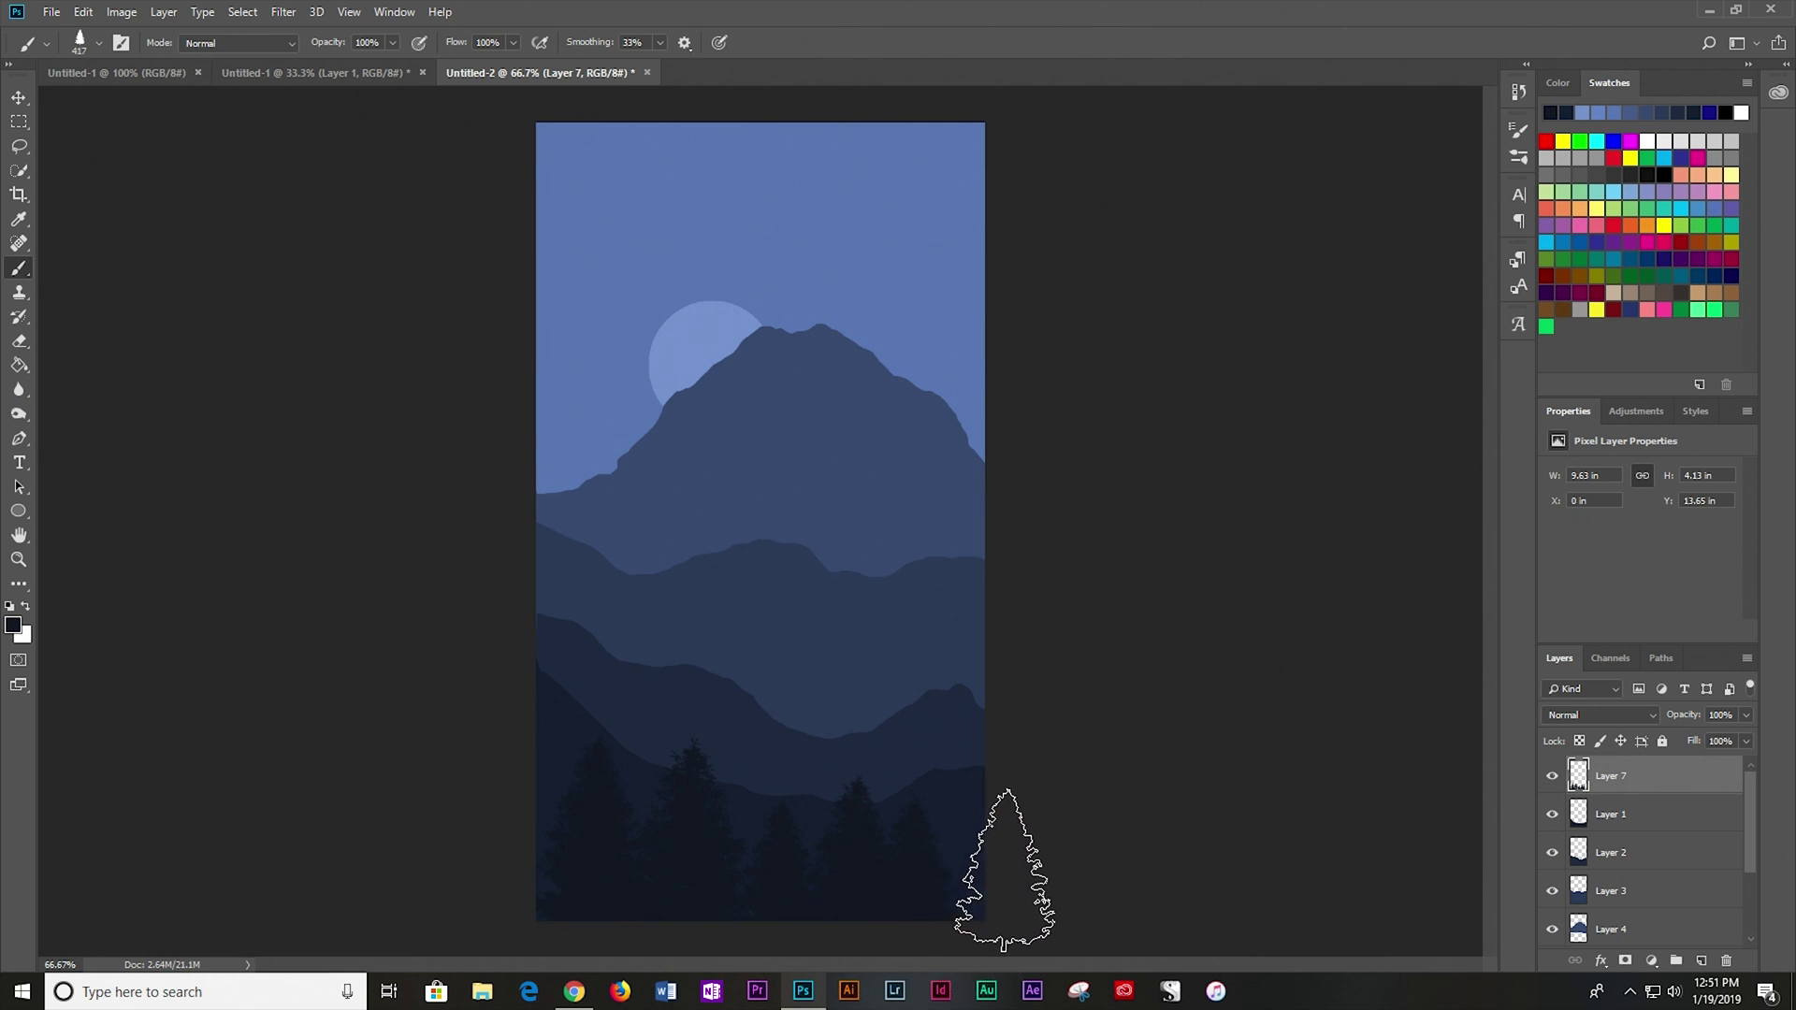
{"action": "left_click", "coordinate": [965, 915]}
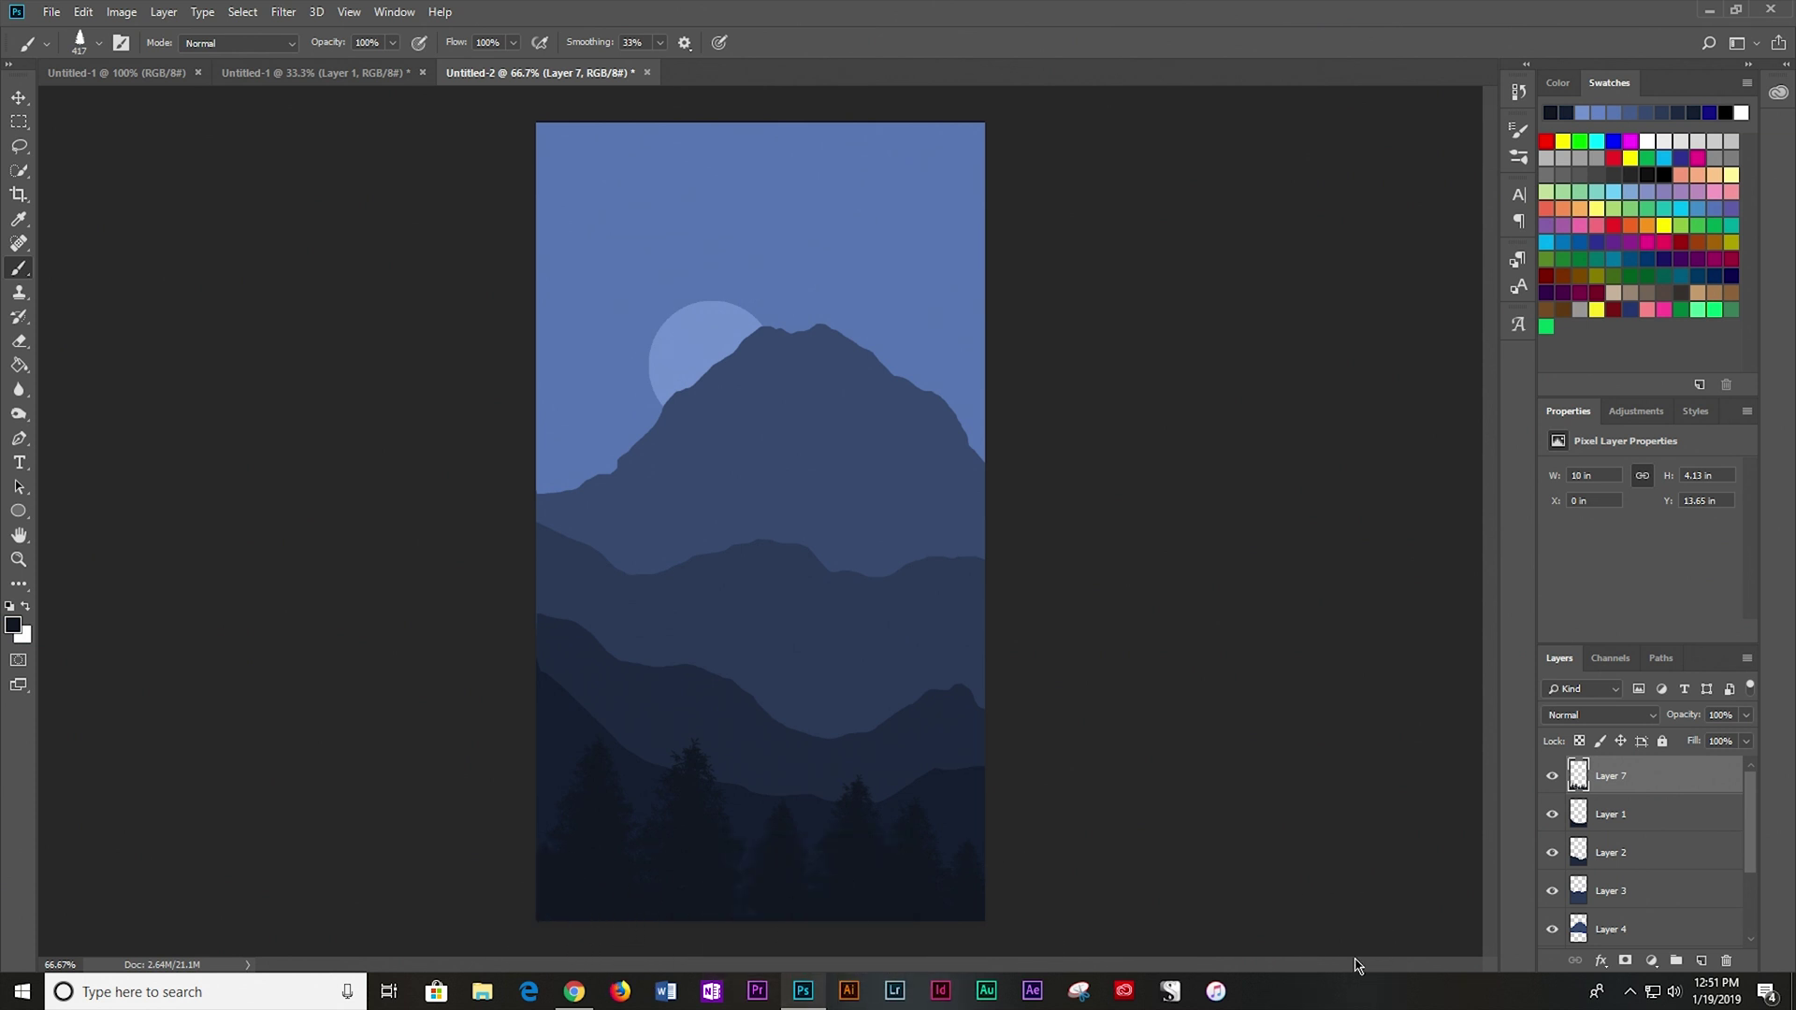
{"action": "left_click", "coordinate": [1627, 851]}
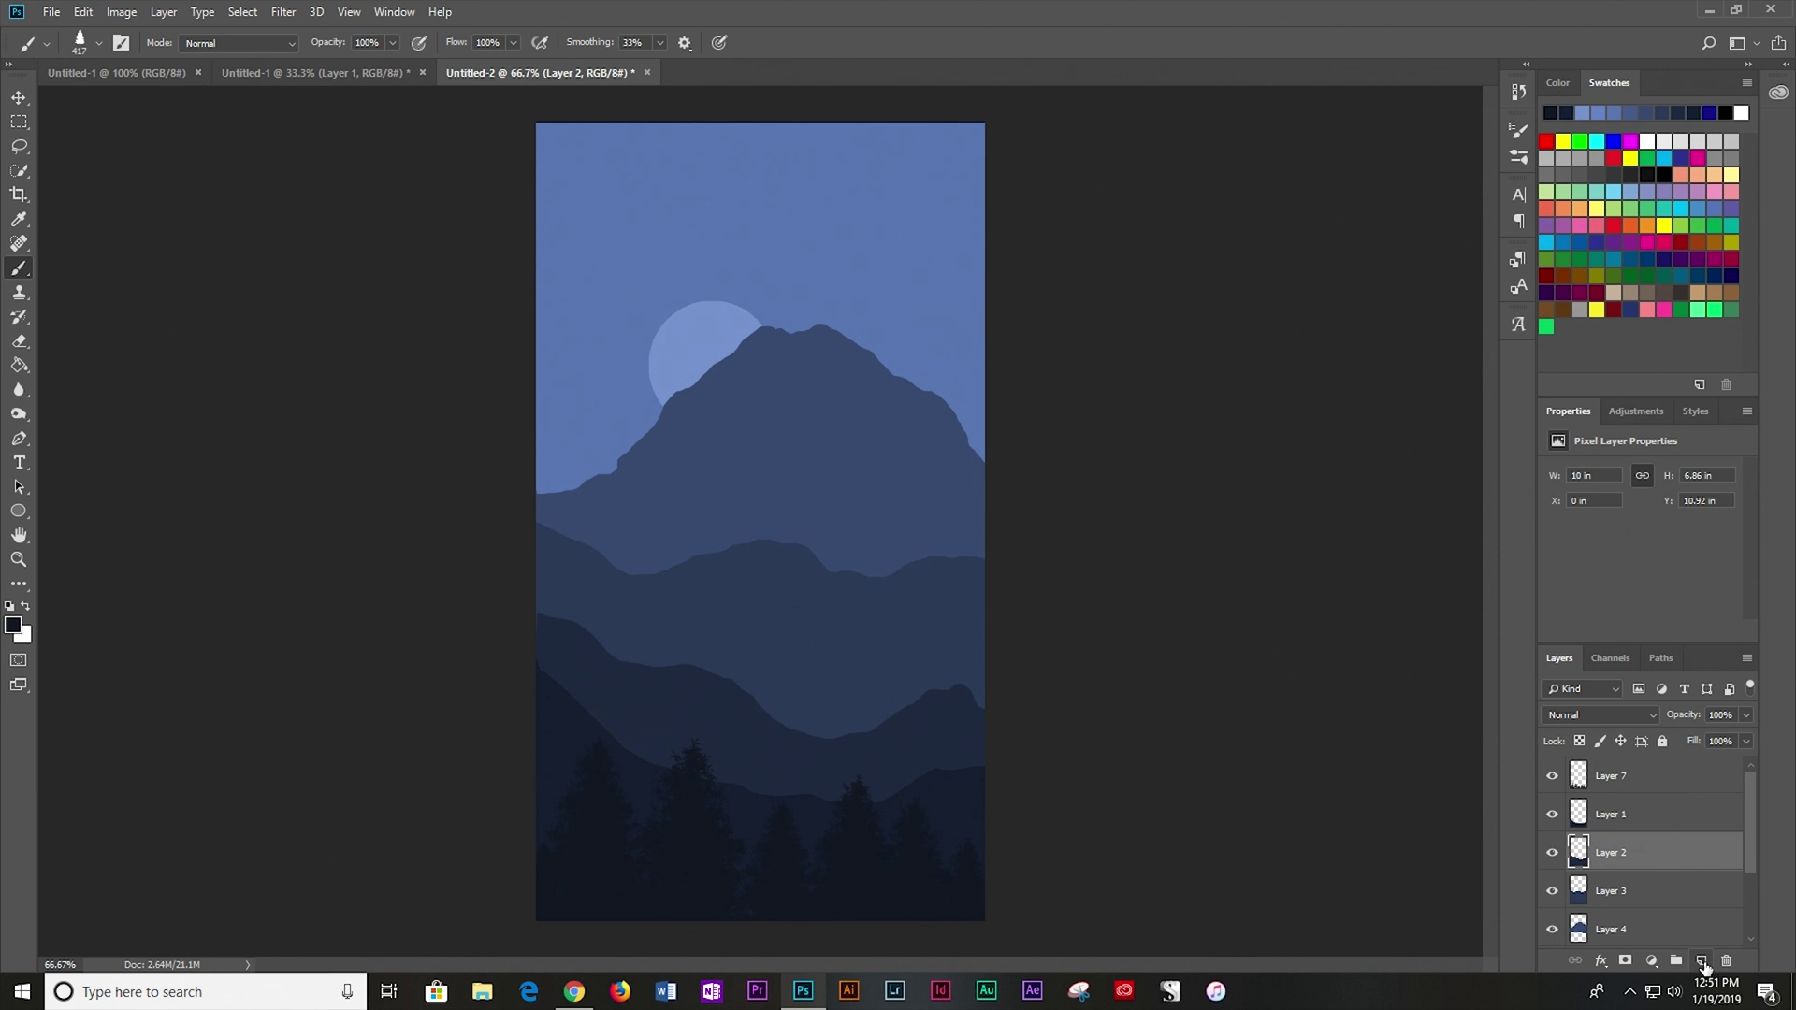
Add an empty Layer 8 above Layer 2 and shrink the tree brush to about 152 px.
{"action": "left_click", "coordinate": [1703, 964]}
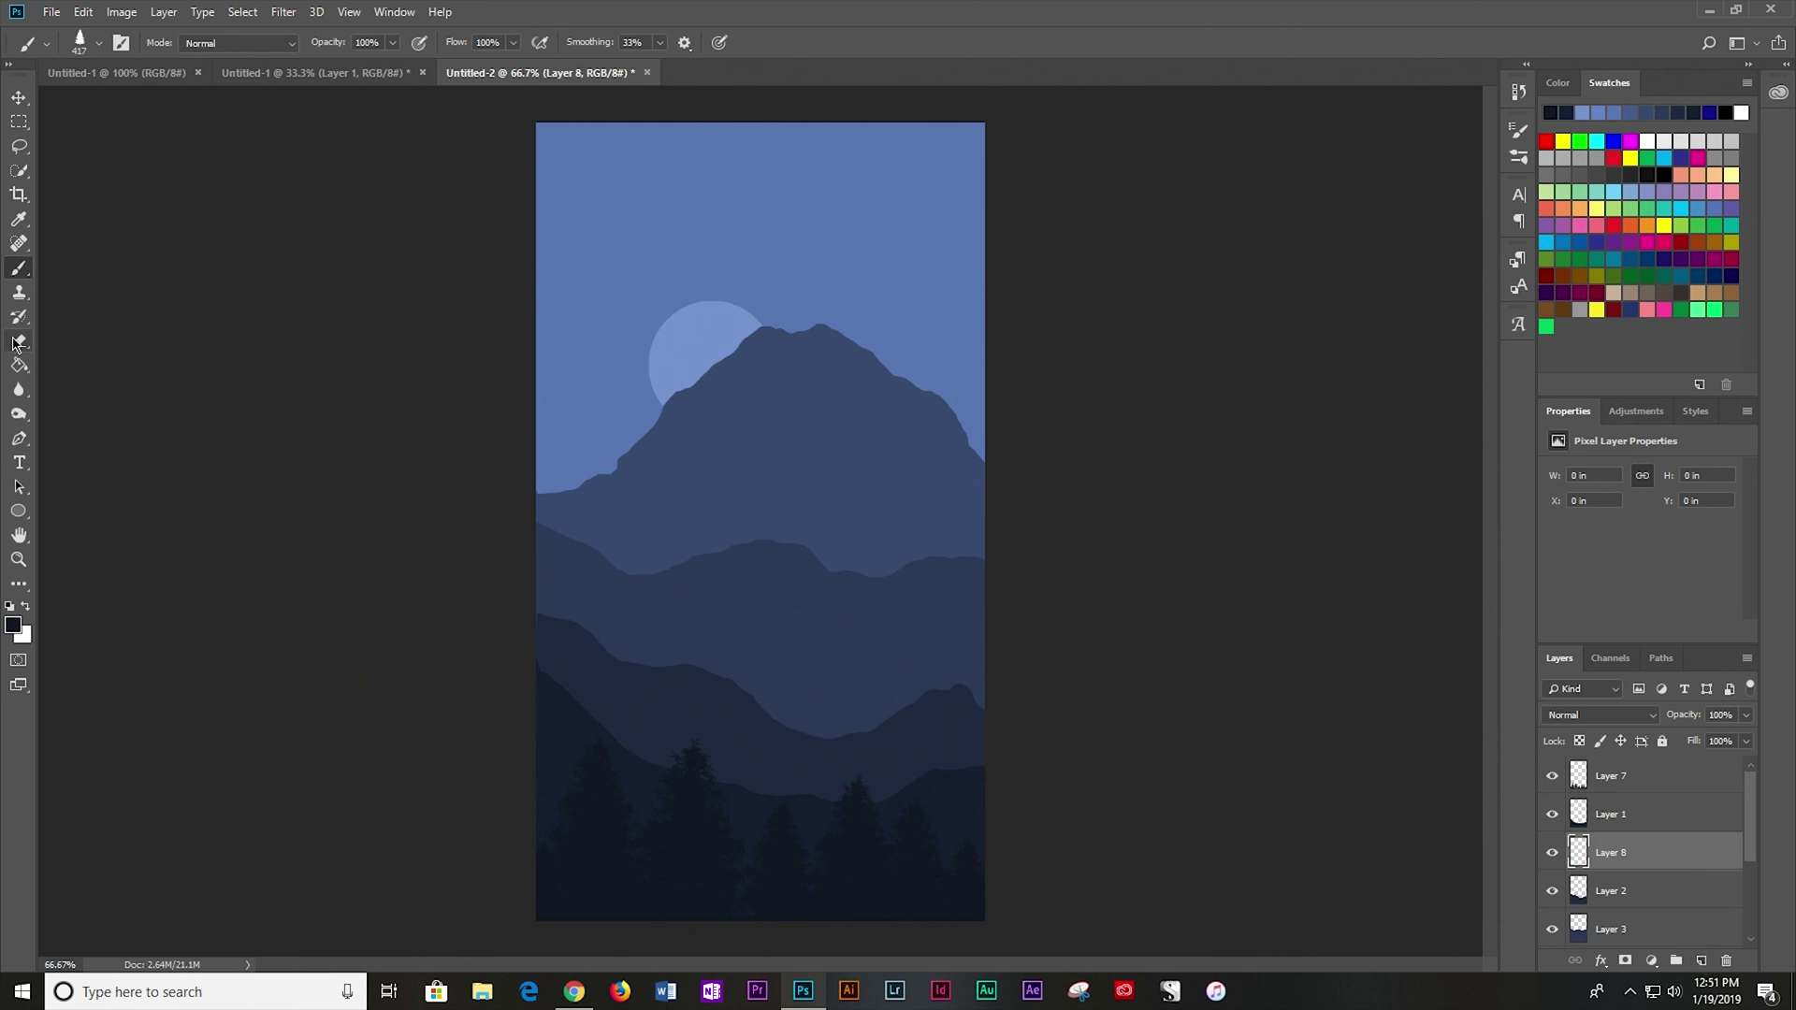
{"action": "left_click", "coordinate": [18, 365]}
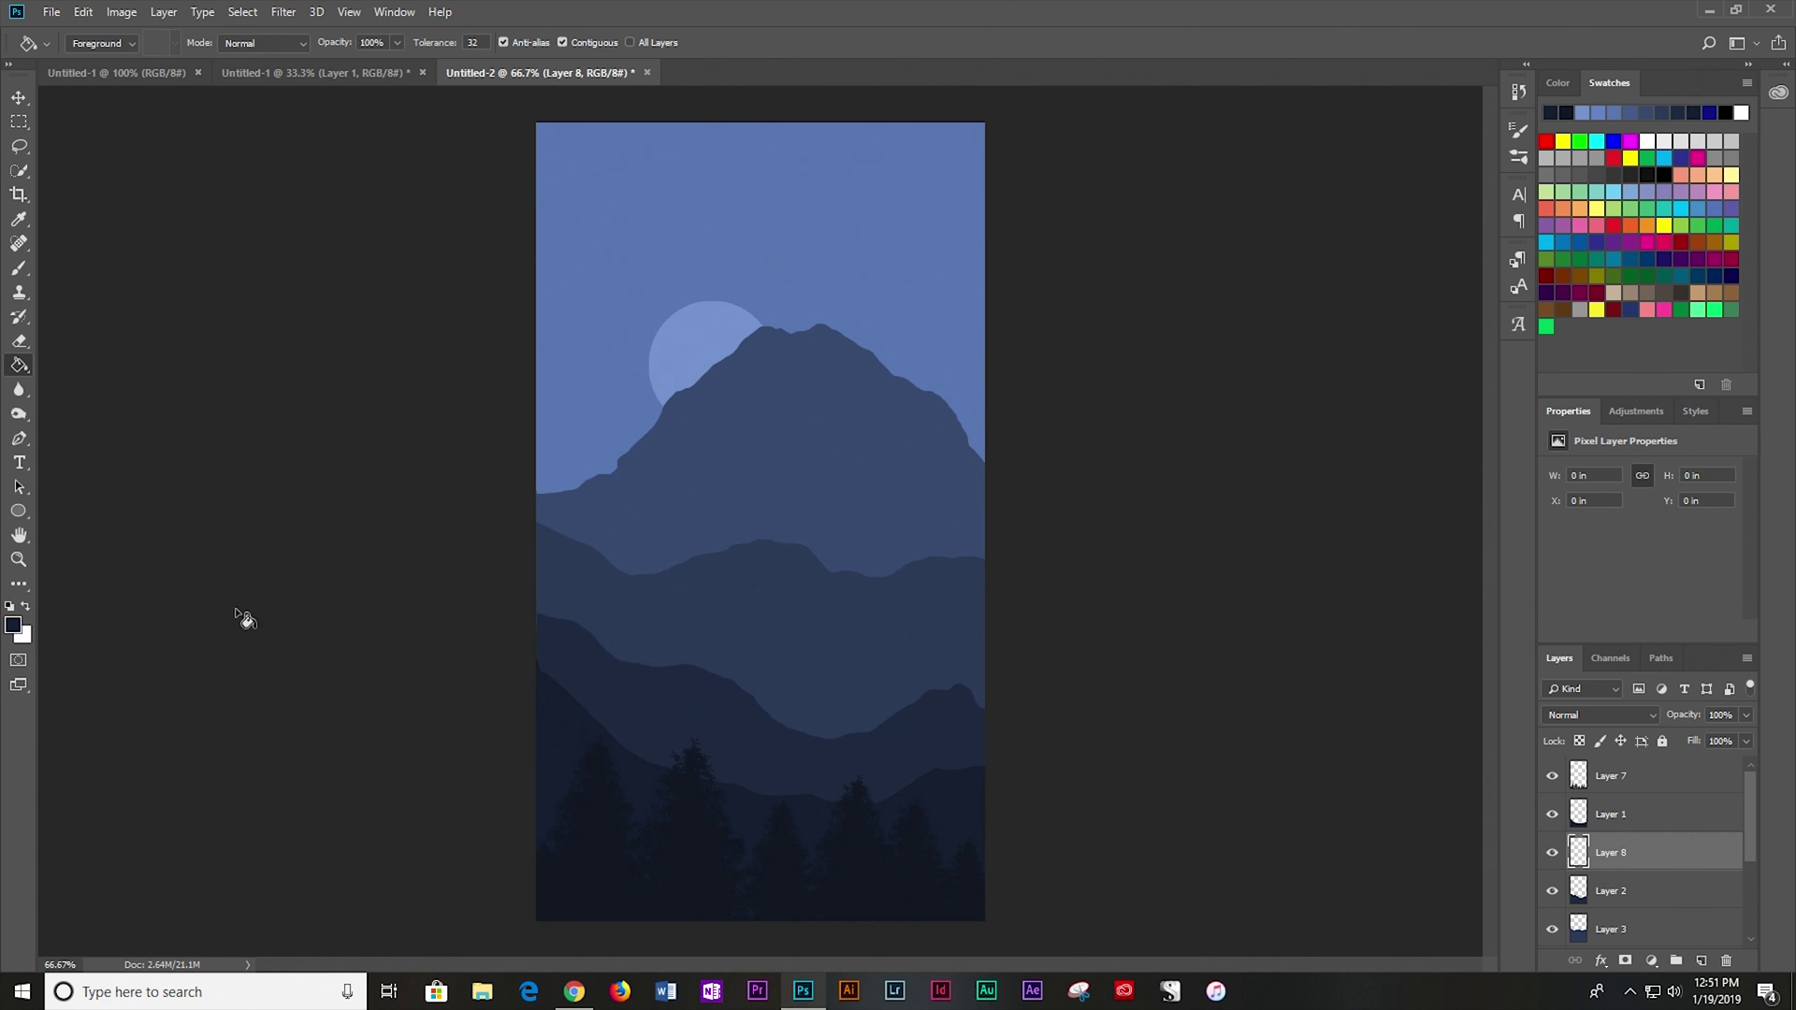
{"action": "left_click", "coordinate": [19, 268]}
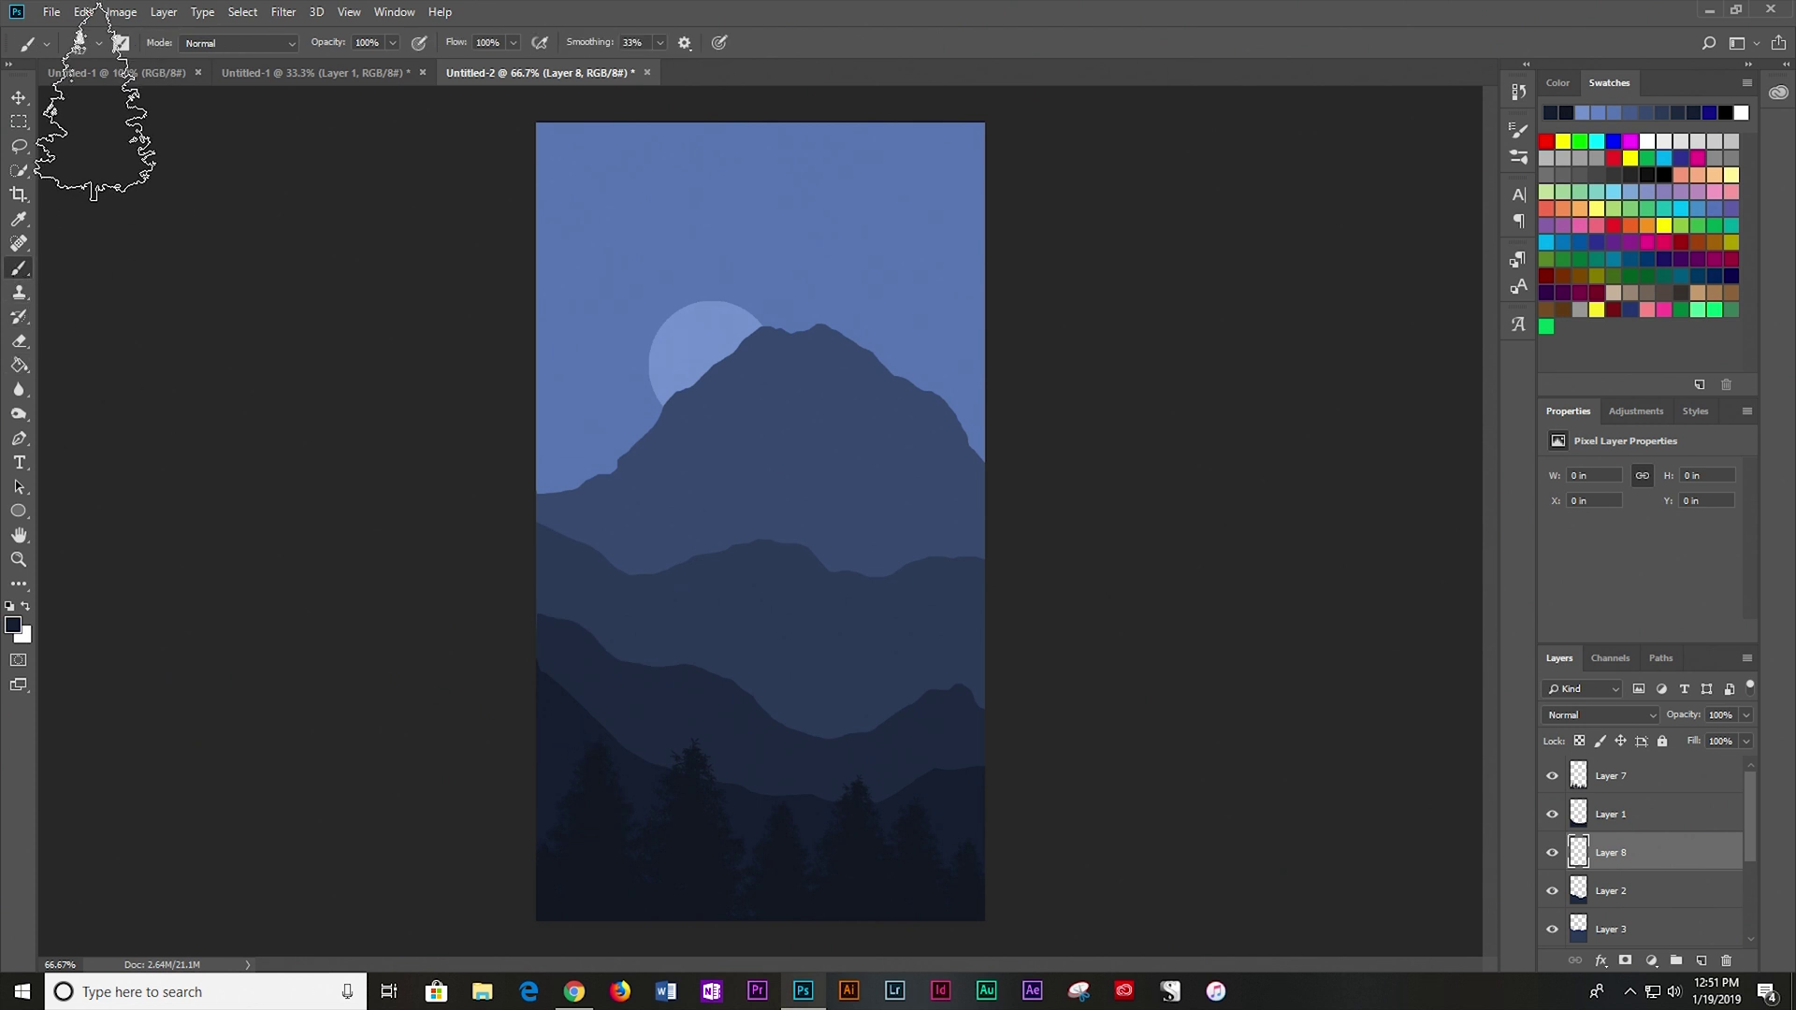
{"action": "left_click", "coordinate": [98, 44]}
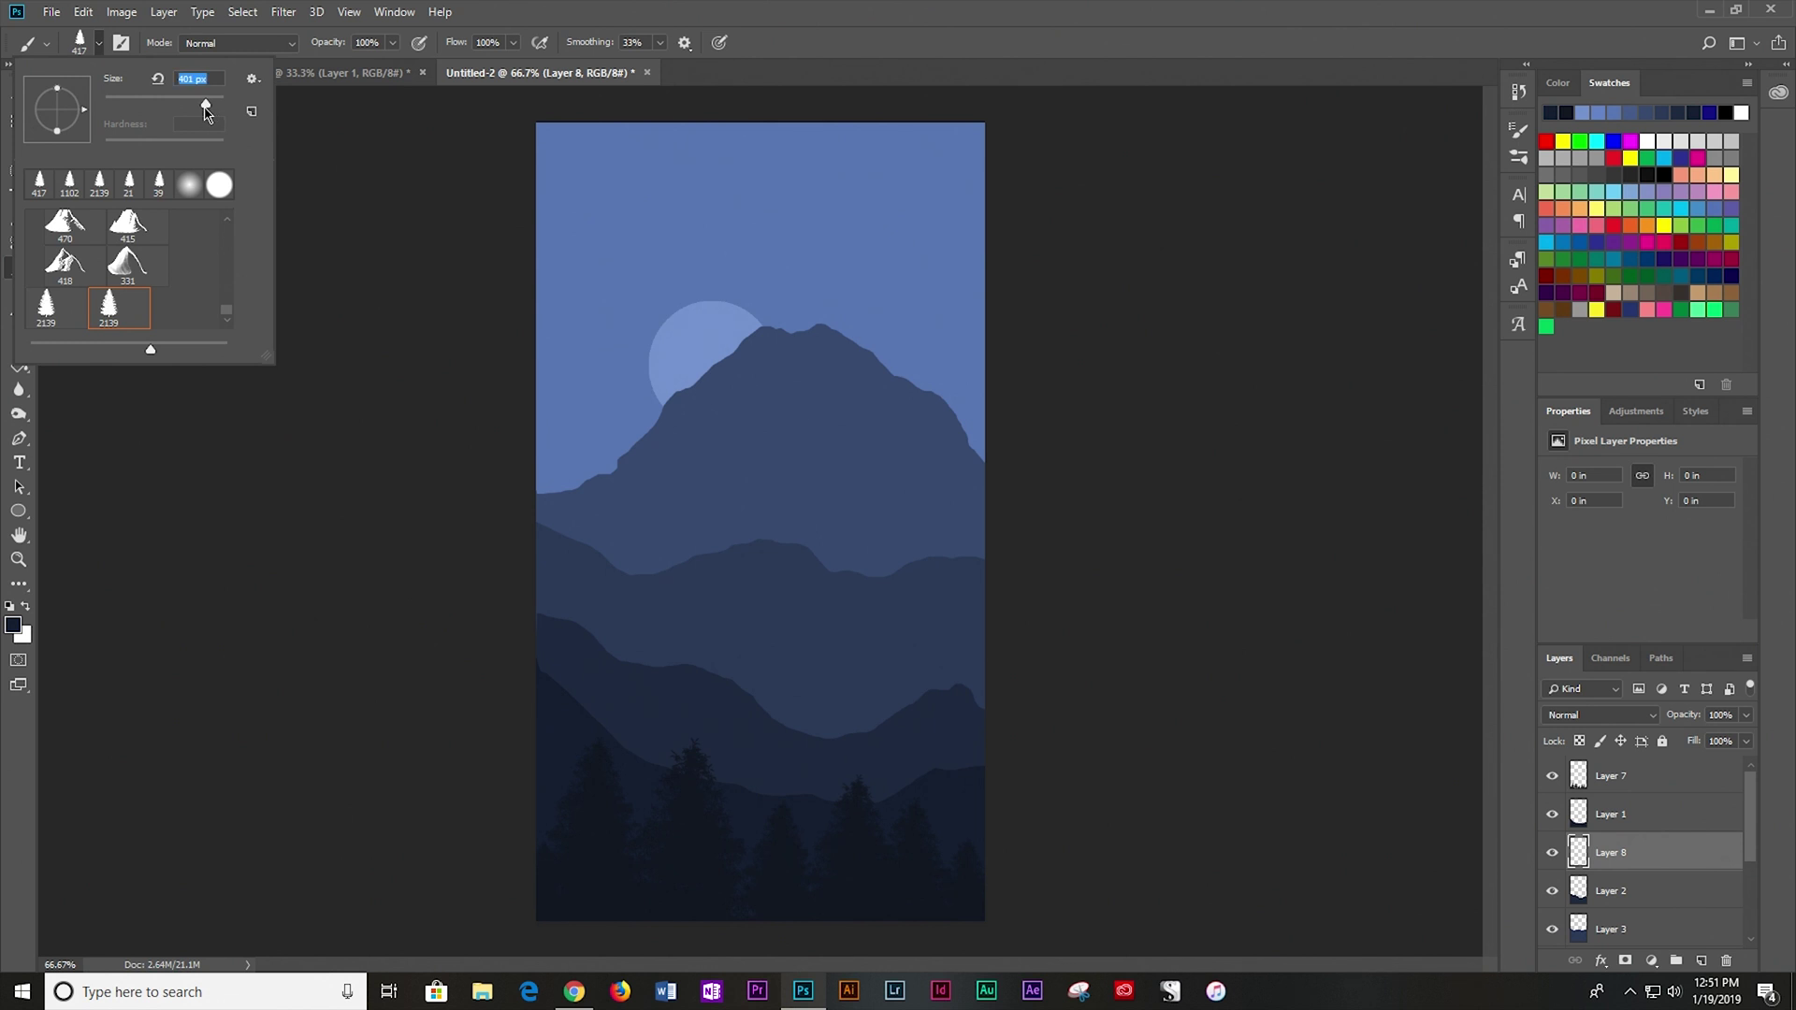
{"action": "left_click_drag", "start_coordinate": [192, 113], "coordinate": [192, 112]}
{"action": "left_click", "coordinate": [562, 725]}
Paint medium spruces across the middle hill on Layer 8, shrinking the brush with [ partway.
{"action": "mouse_move", "coordinate": [572, 716]}
{"action": "left_mouse_down"}
{"action": "mouse_move", "coordinate": [573, 689]}
{"action": "mouse_move", "coordinate": [633, 762]}
{"action": "mouse_move", "coordinate": [626, 730]}
{"action": "mouse_move", "coordinate": [754, 802]}
{"action": "mouse_move", "coordinate": [762, 782]}
{"action": "mouse_move", "coordinate": [790, 814]}
{"action": "mouse_move", "coordinate": [788, 794]}
{"action": "mouse_move", "coordinate": [854, 790]}
{"action": "left_mouse_up"}
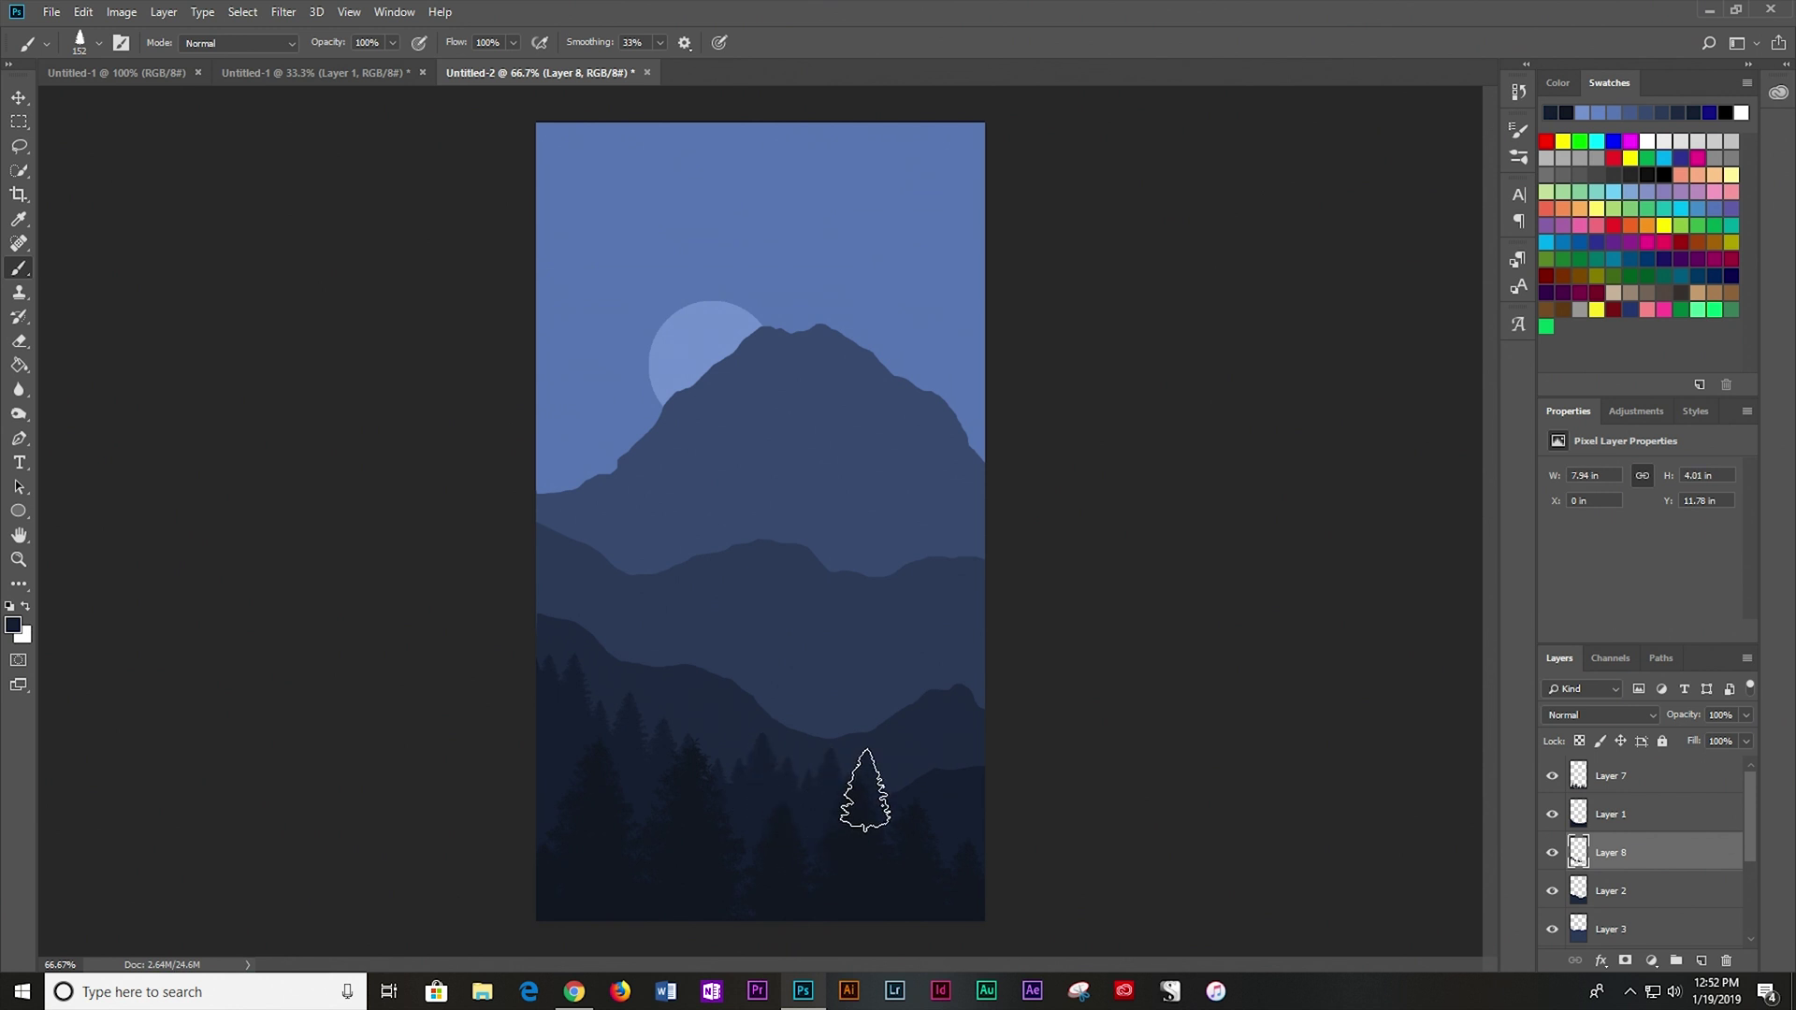
{"action": "key", "text": "bracketleft"}
{"action": "key", "text": "bracketleft"}
{"action": "key", "text": "bracketleft"}
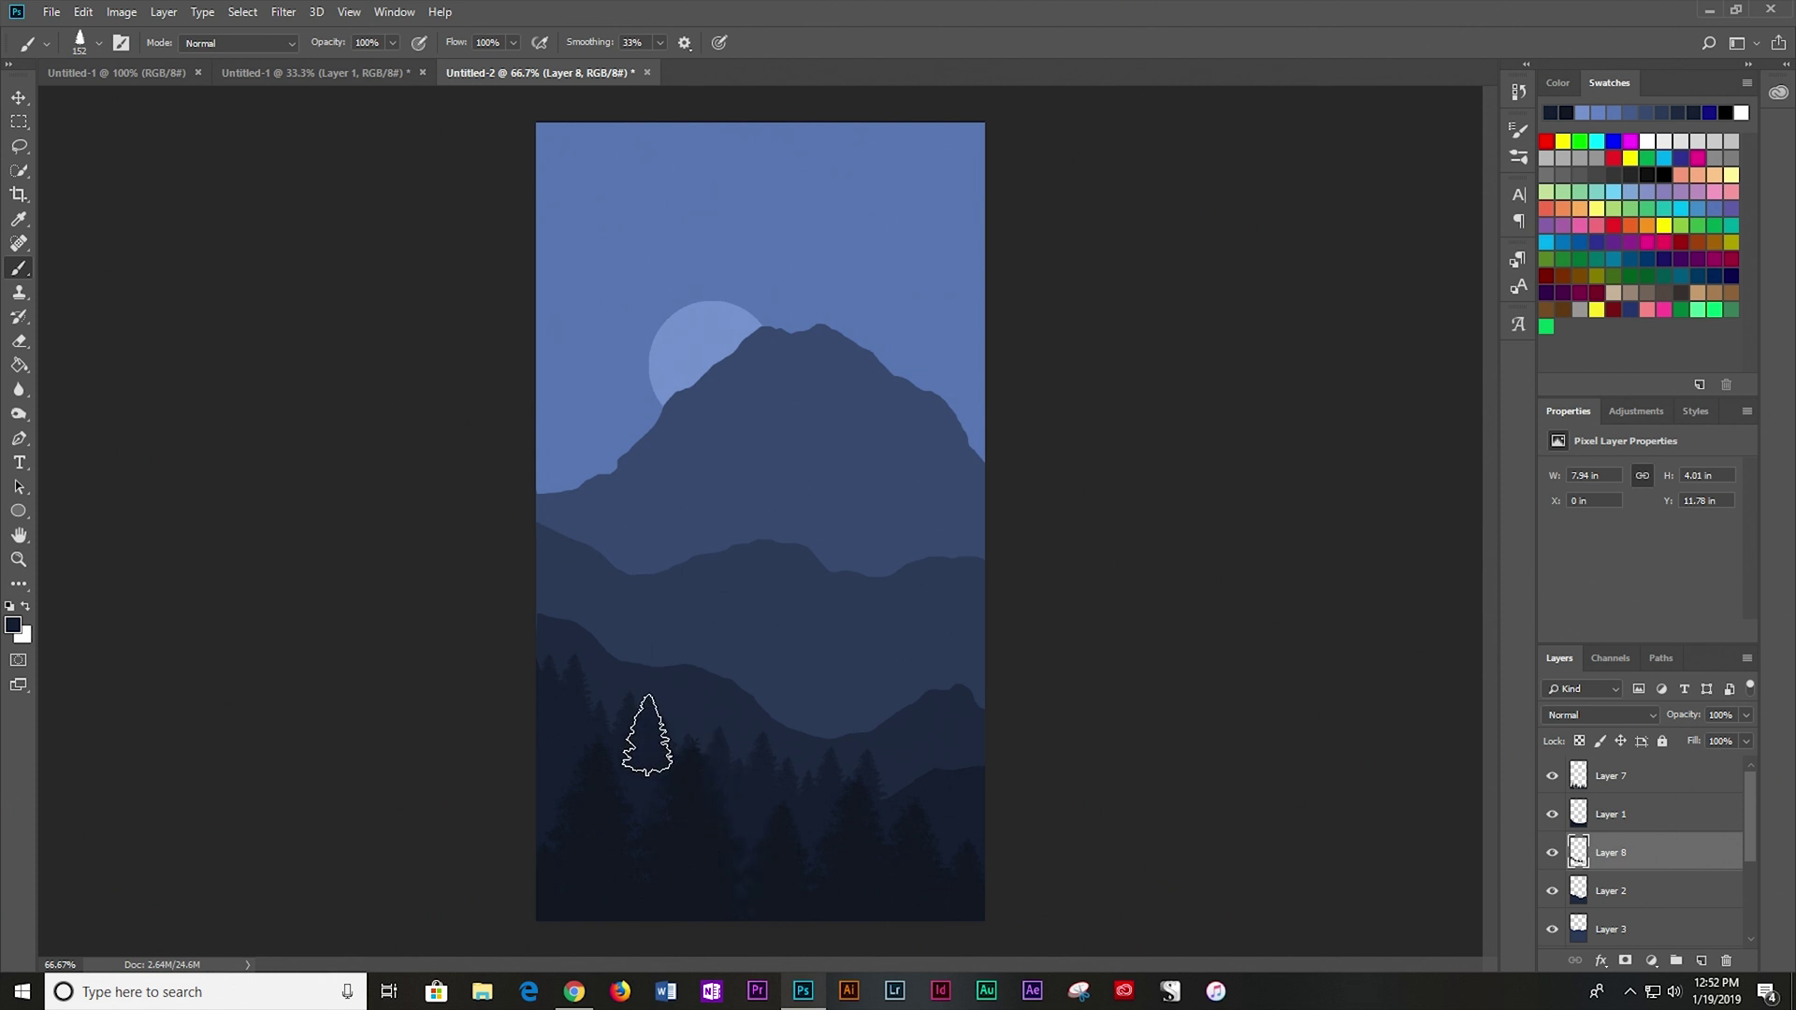
{"action": "mouse_move", "coordinate": [890, 790]}
{"action": "left_mouse_down"}
{"action": "mouse_move", "coordinate": [923, 803]}
{"action": "mouse_move", "coordinate": [942, 758]}
{"action": "mouse_move", "coordinate": [994, 797]}
{"action": "mouse_move", "coordinate": [978, 761]}
{"action": "mouse_move", "coordinate": [945, 830]}
{"action": "left_mouse_up"}
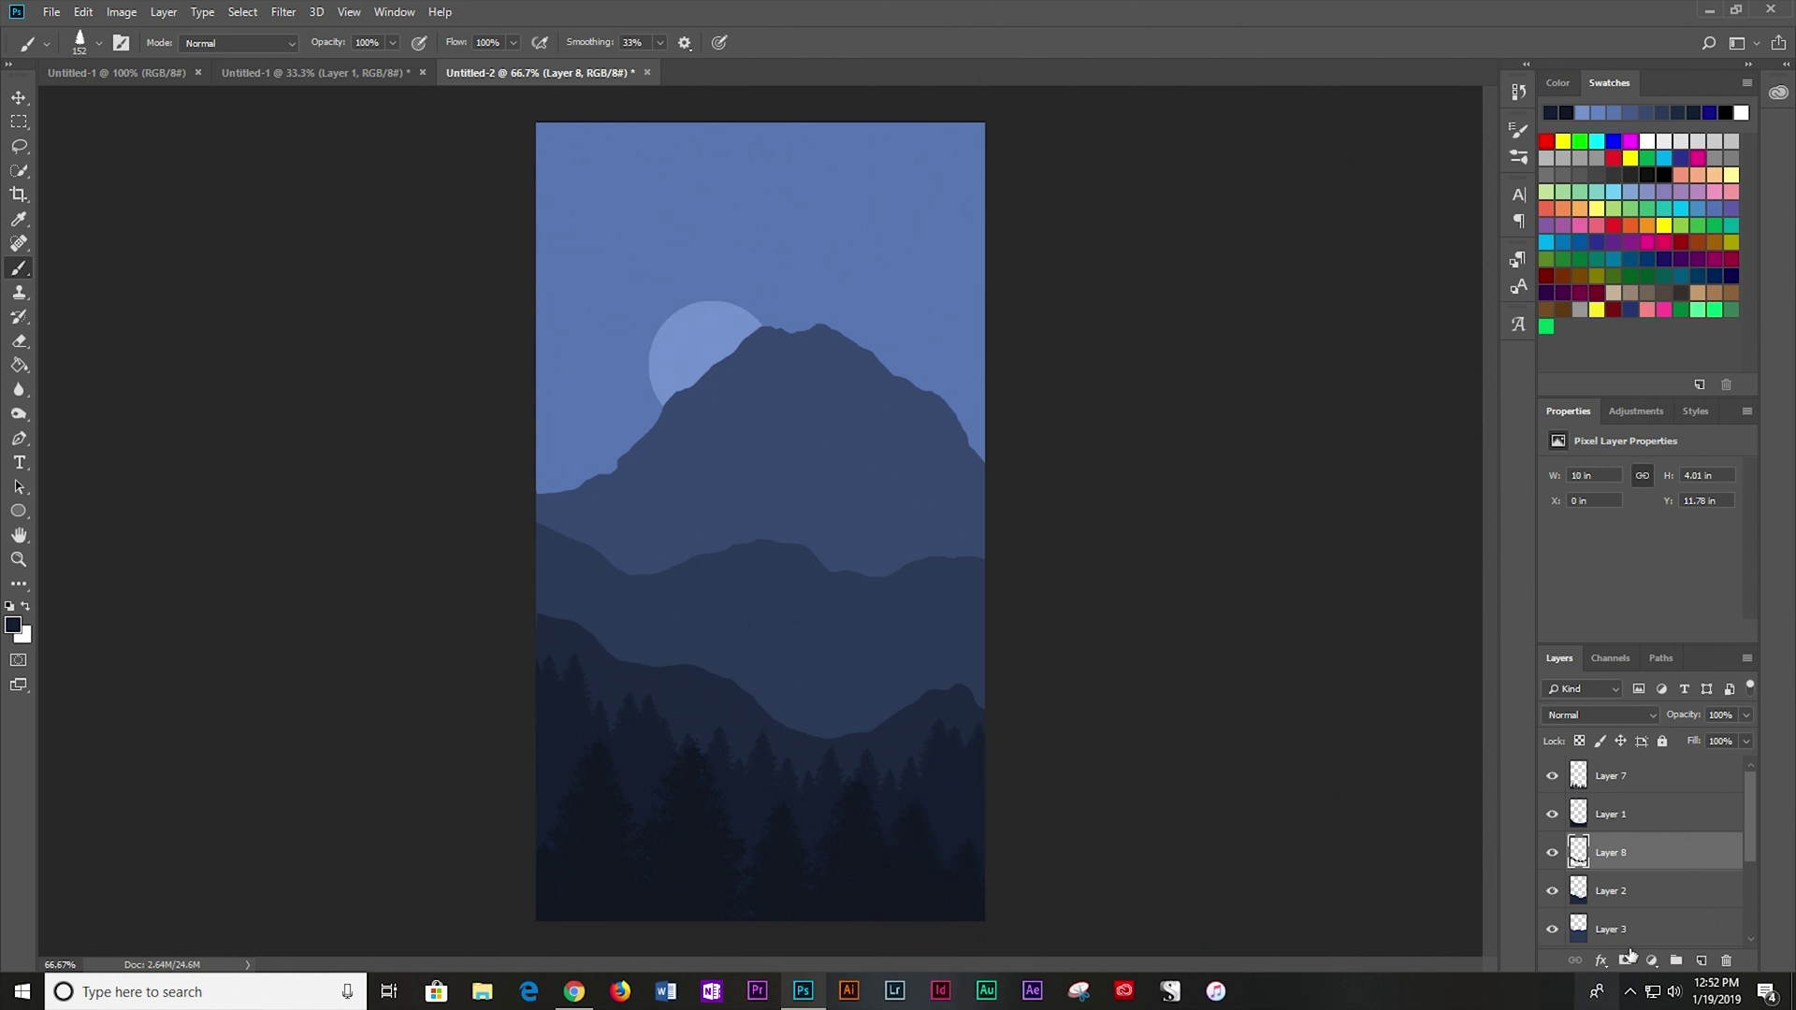
Add a new empty Layer 9 above Layer 3 and return to the Brush tool.
{"action": "left_click", "coordinate": [1640, 926]}
{"action": "left_click", "coordinate": [1702, 961]}
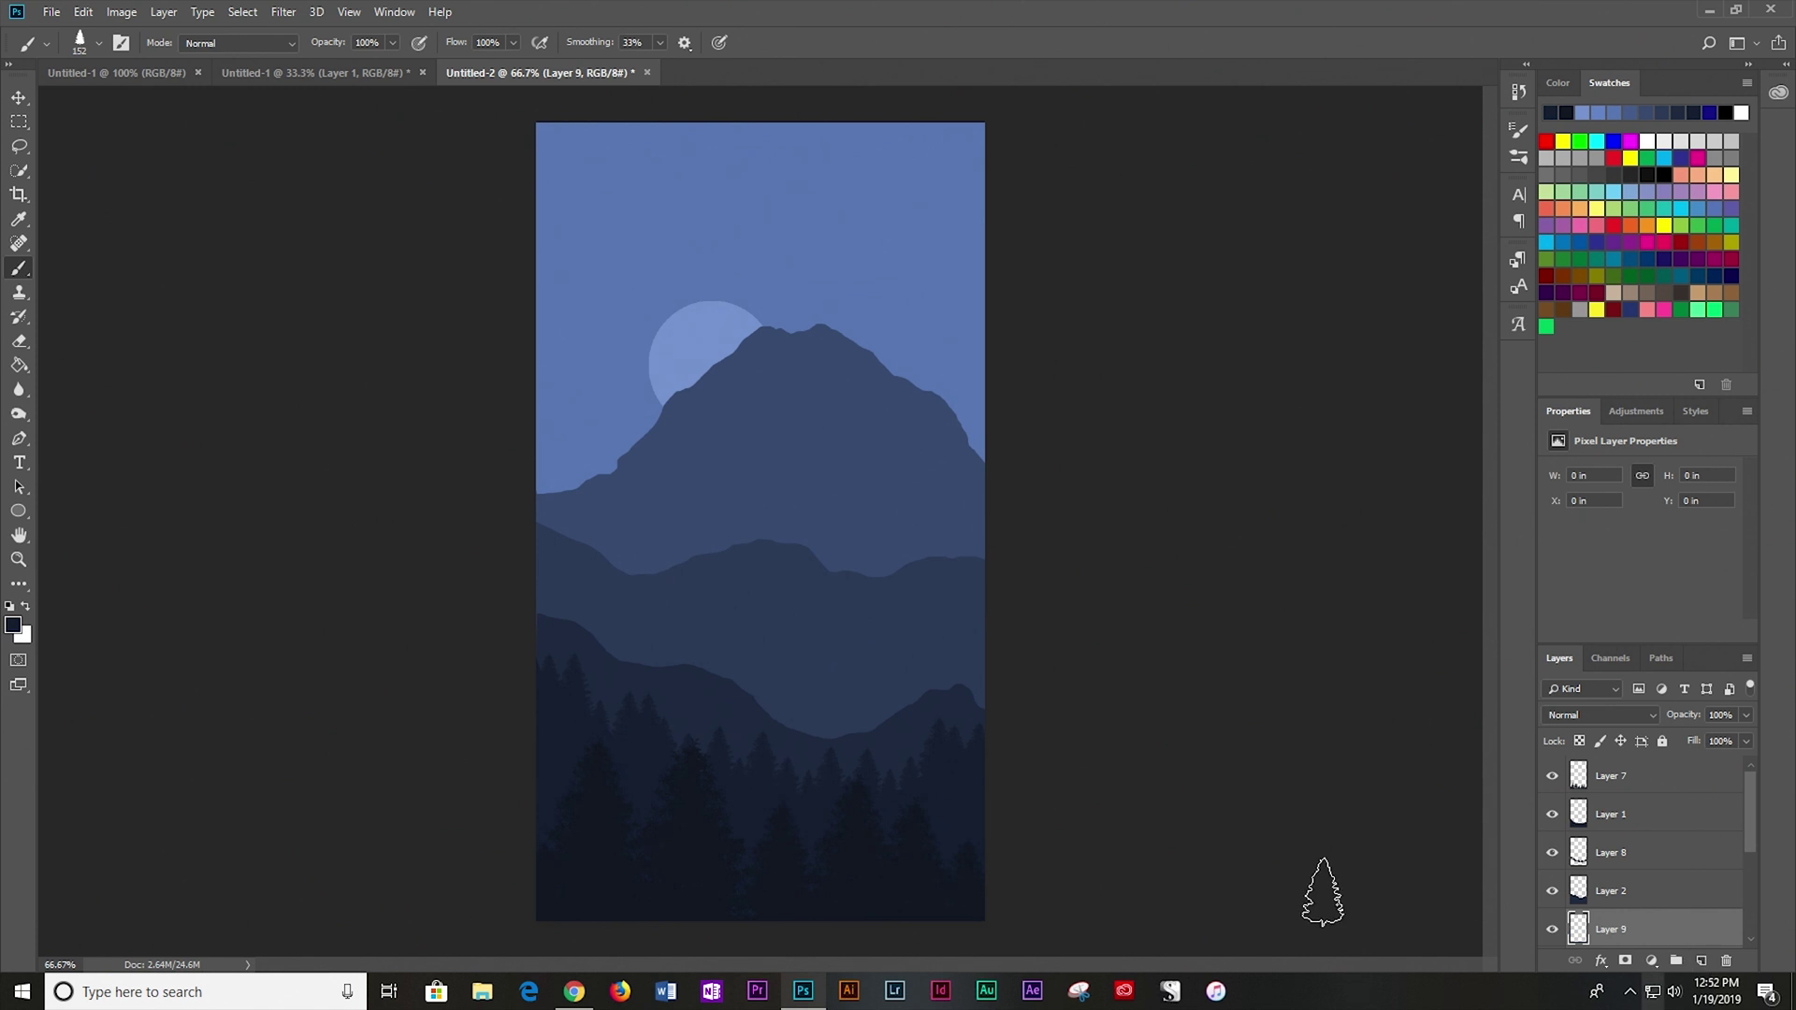
{"action": "key", "text": "g"}
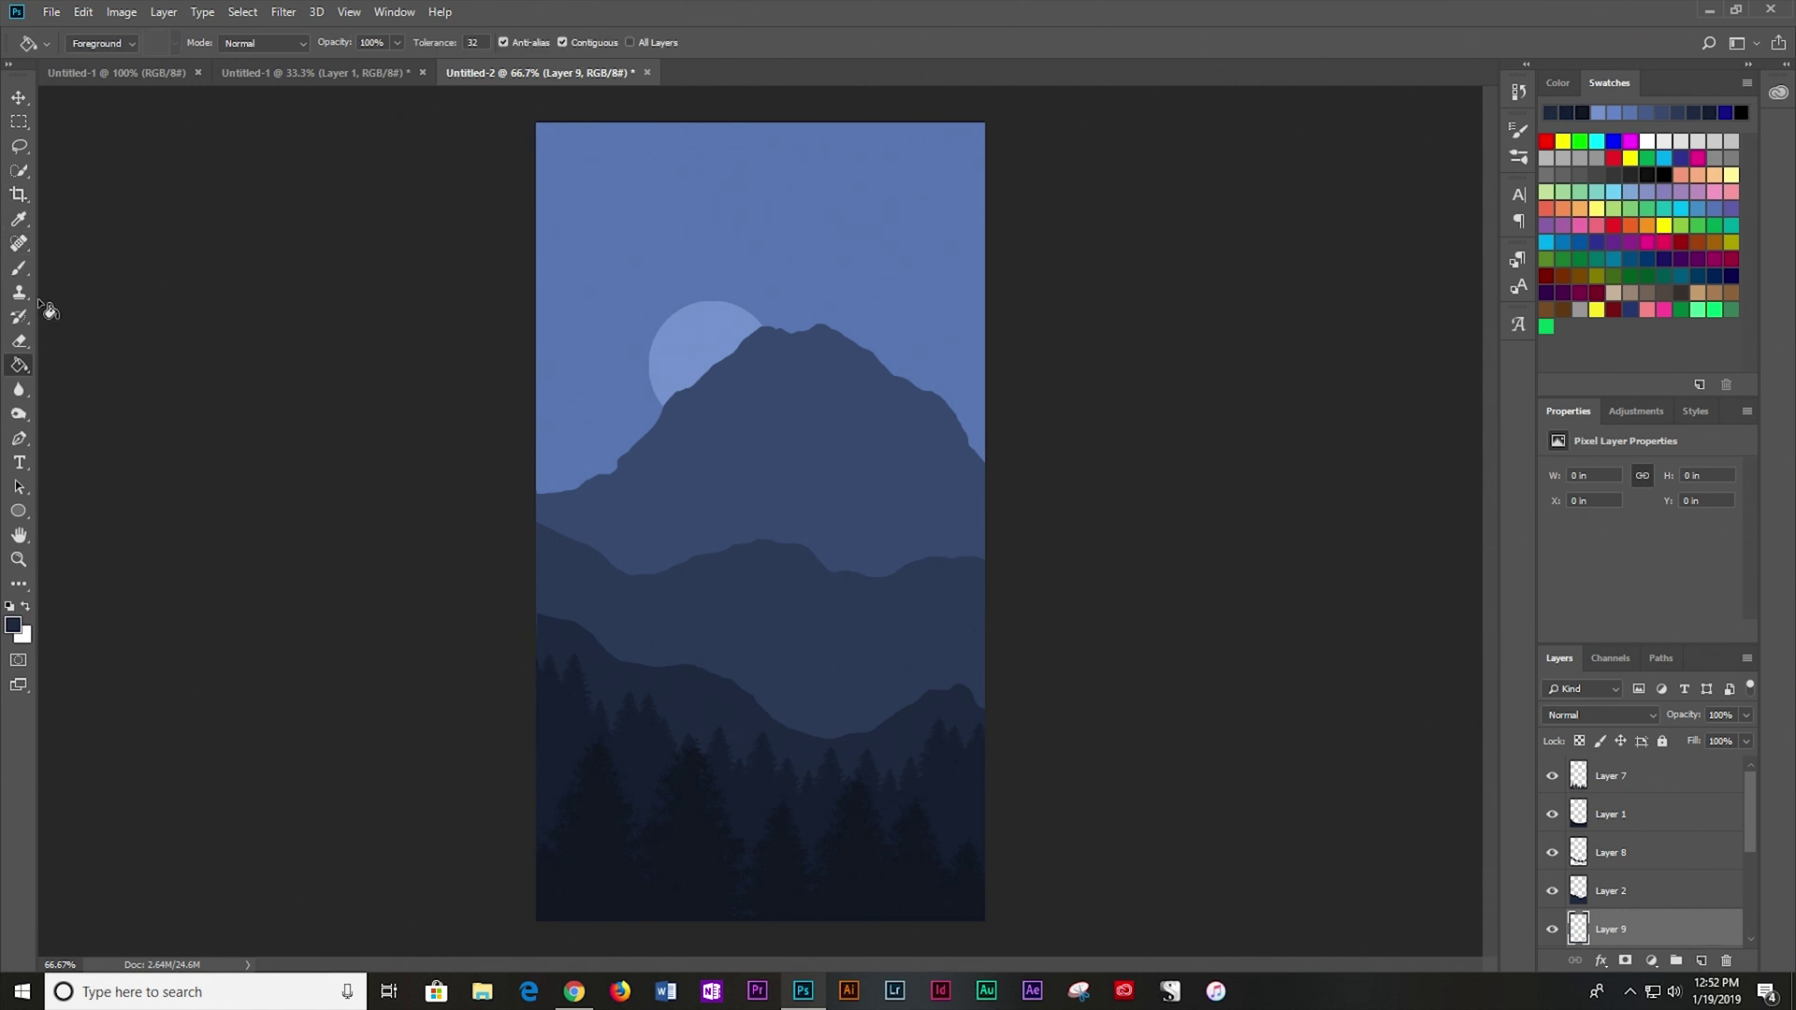
{"action": "left_click", "coordinate": [19, 269]}
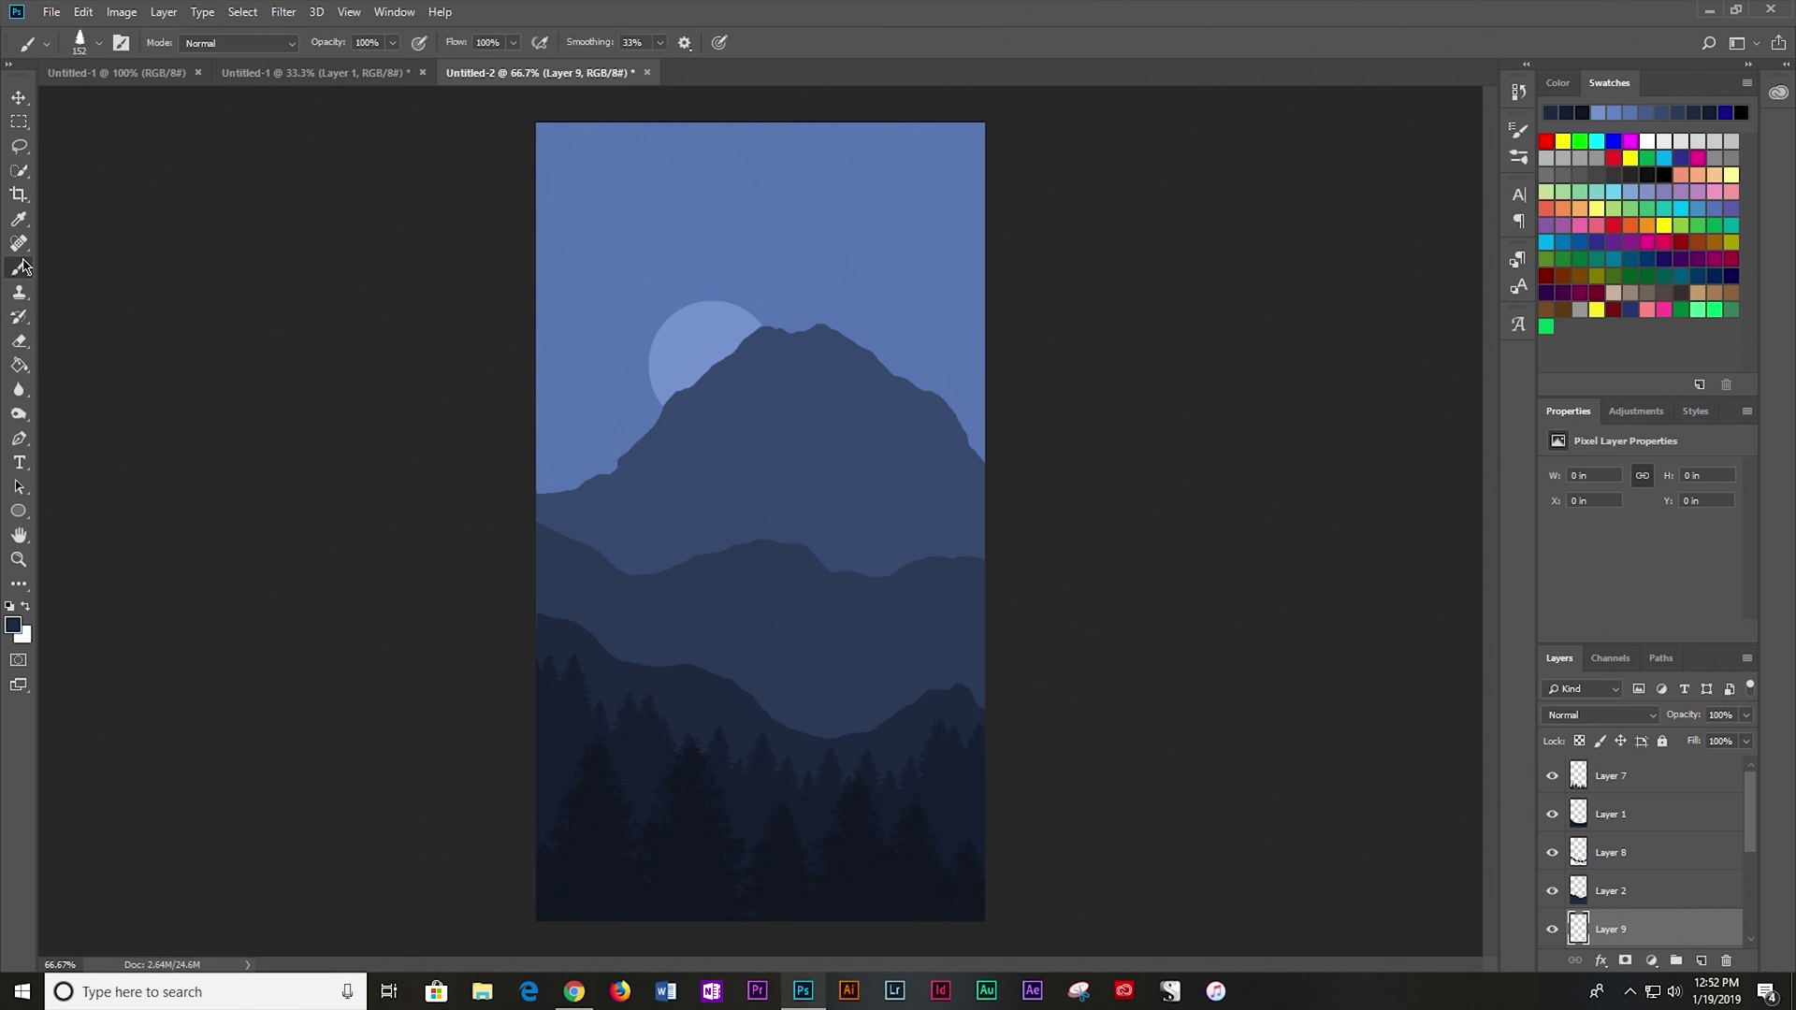
Set the tree brush to 86 px and paint a row of small spruces along the back hill.
{"action": "left_click", "coordinate": [100, 44]}
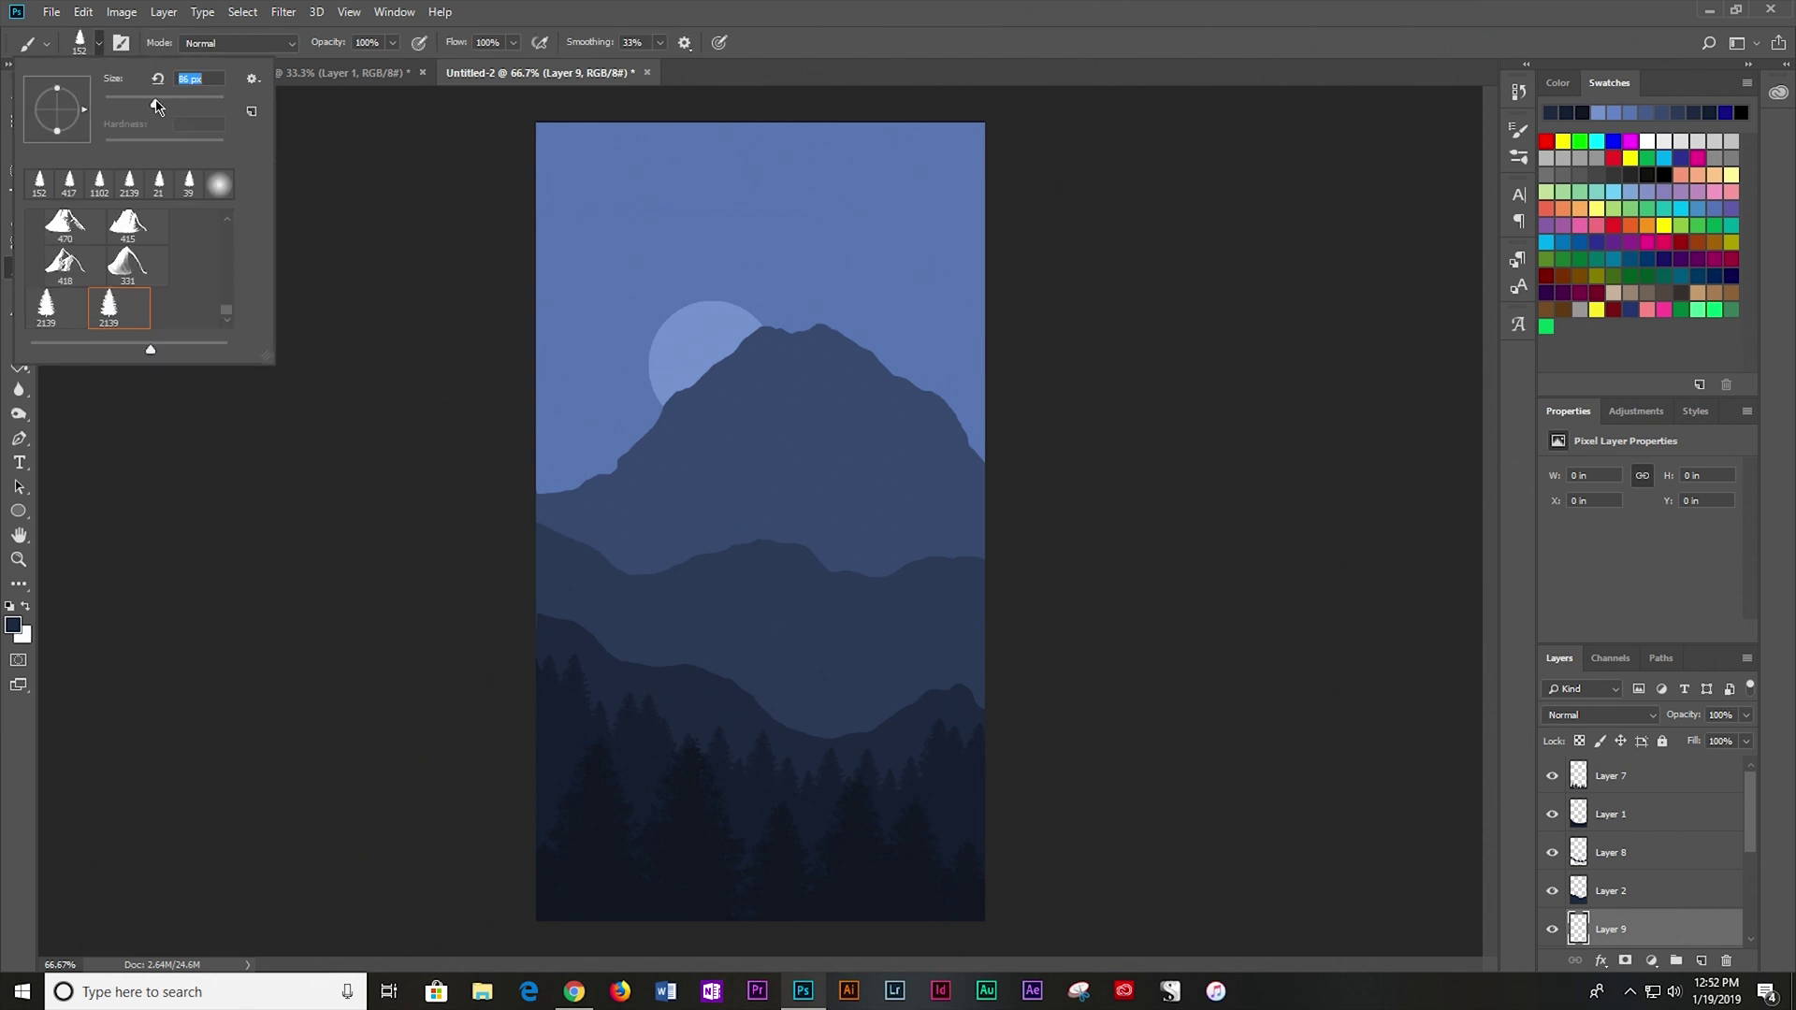
{"action": "left_click", "coordinate": [542, 617]}
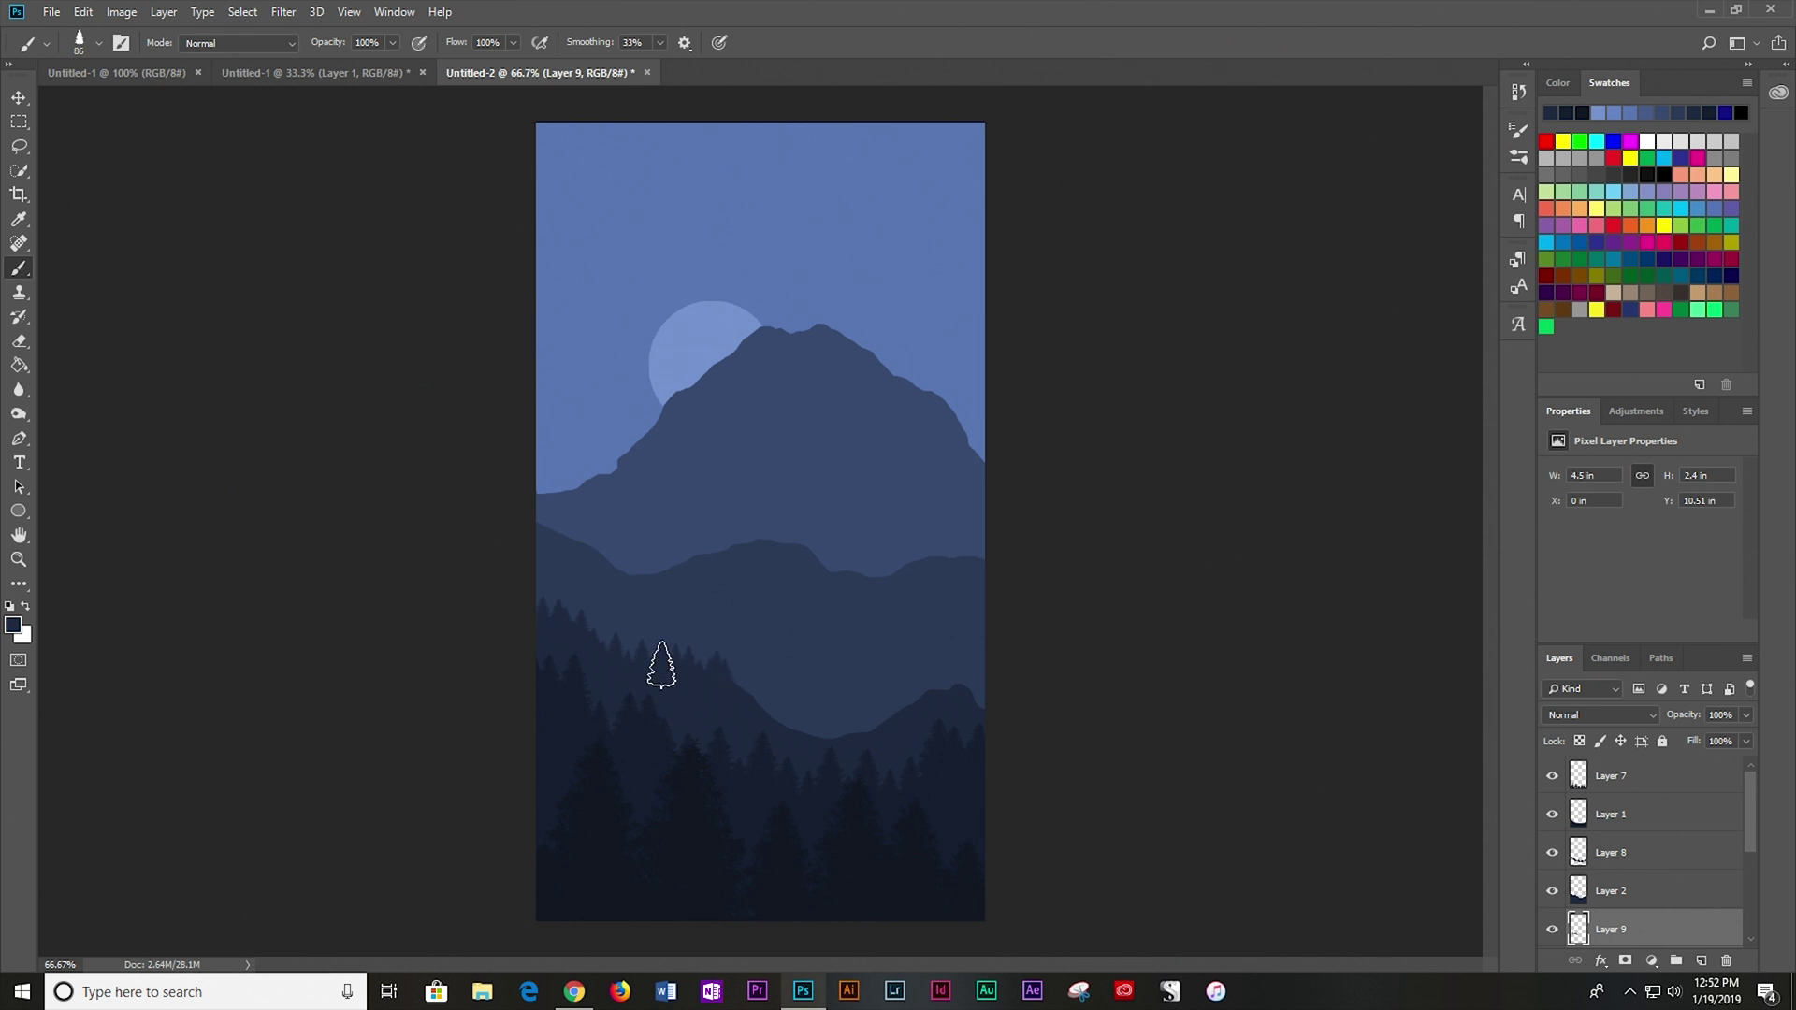
{"action": "left_click_drag", "start_coordinate": [661, 664], "coordinate": [1142, 806]}
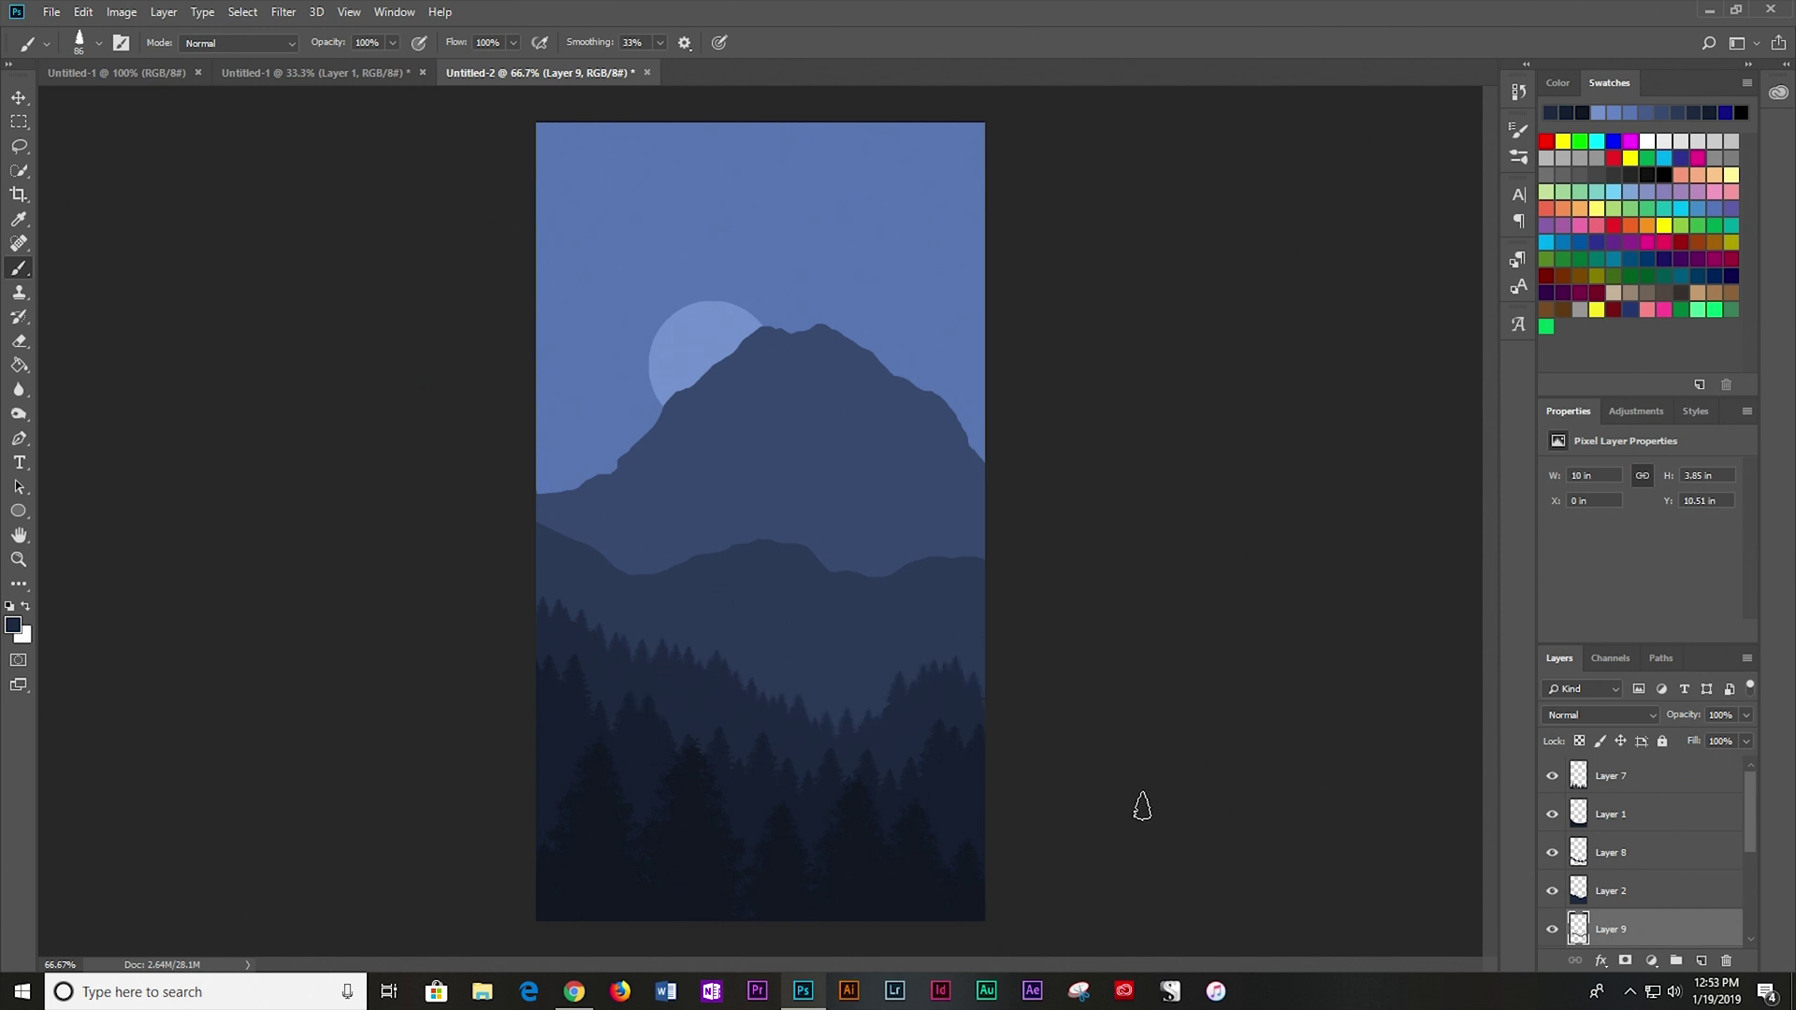